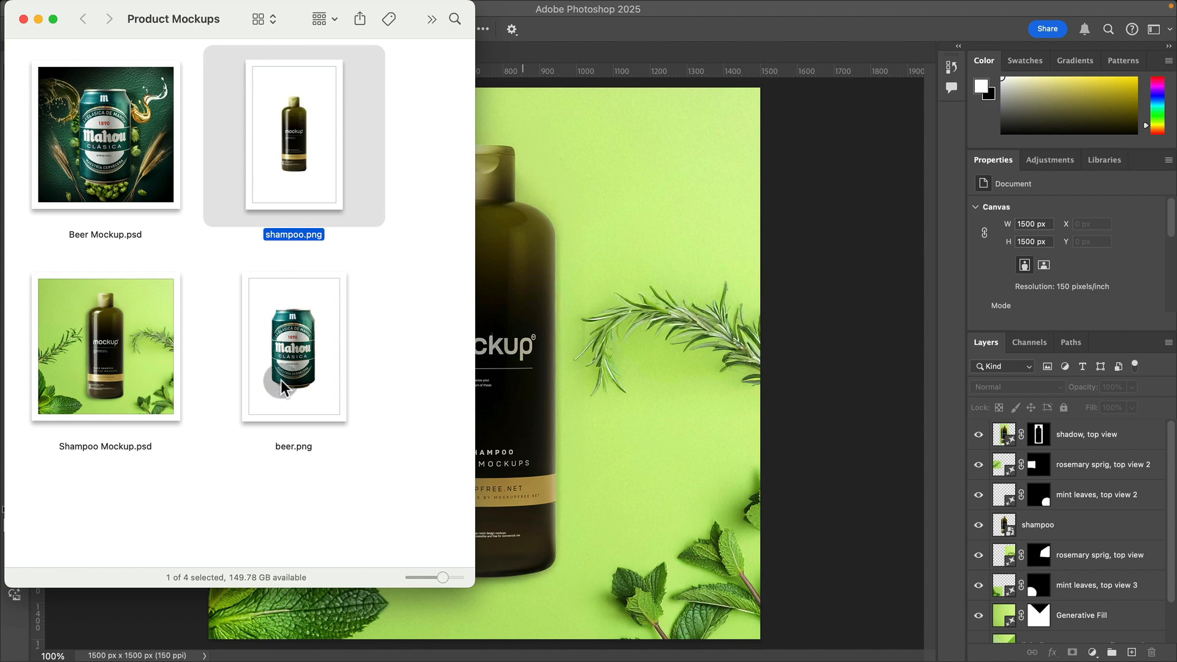
Step: Preview the beer.png and shampoo.png product images in the Product Mockups folder
key("space")
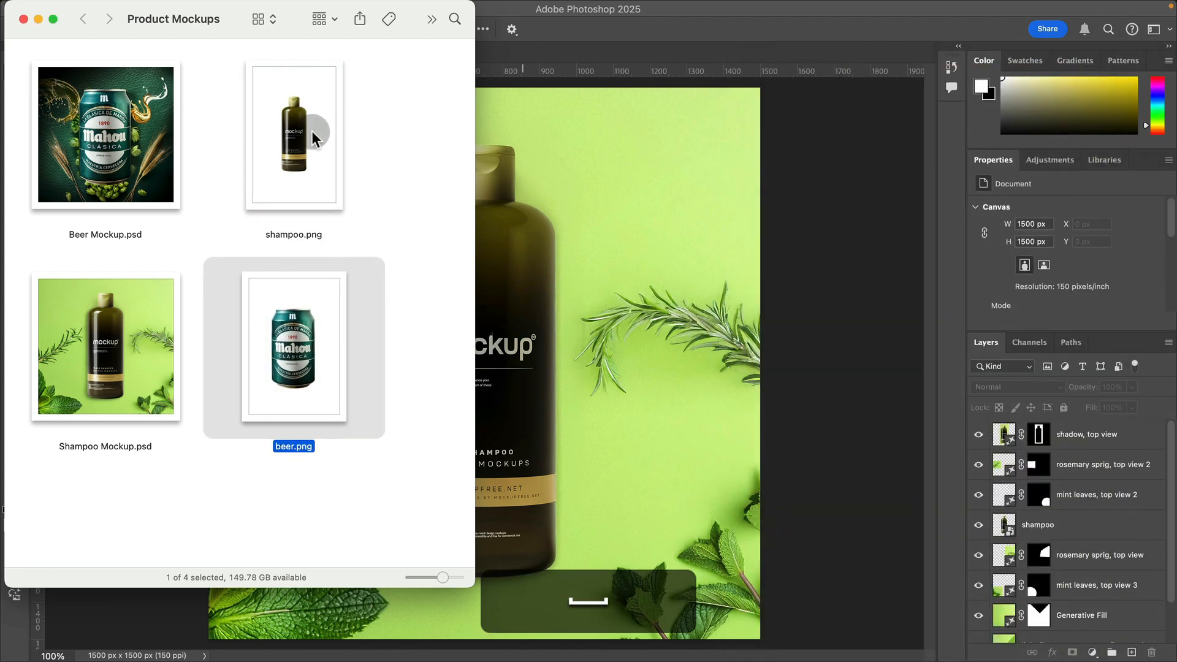
left_click(329, 158)
key("space")
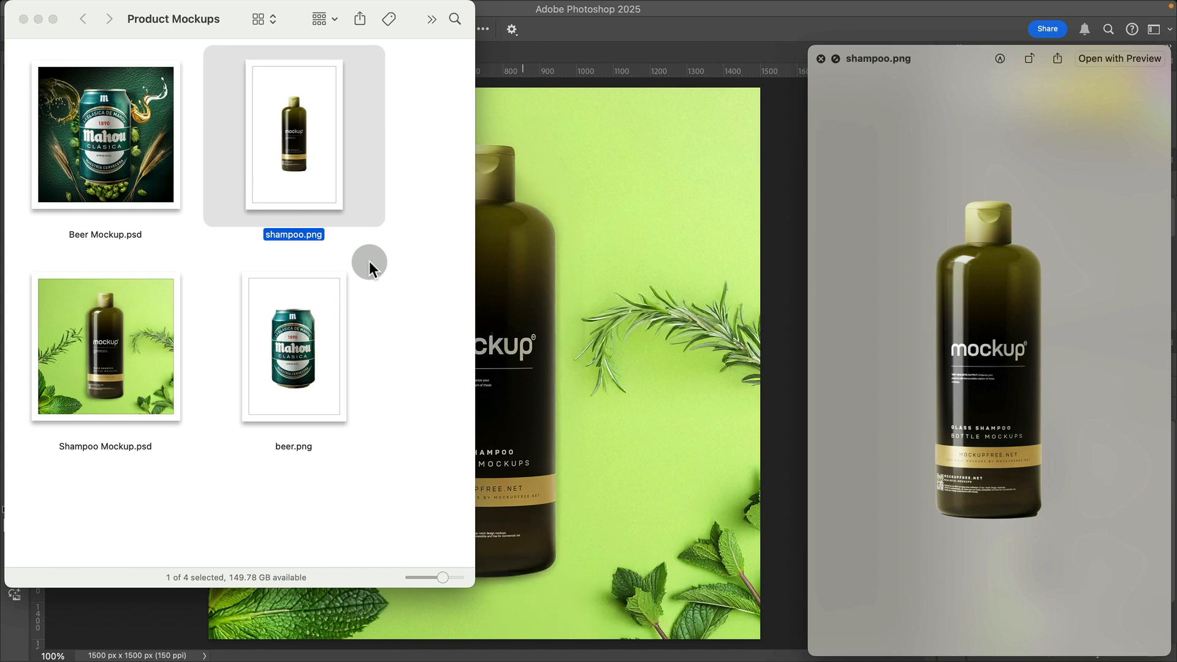
key("space")
Step: Switch to Photoshop and create a new 1500 x 1500 px RGB document at 300 ppi with a white background
left_click(799, 270)
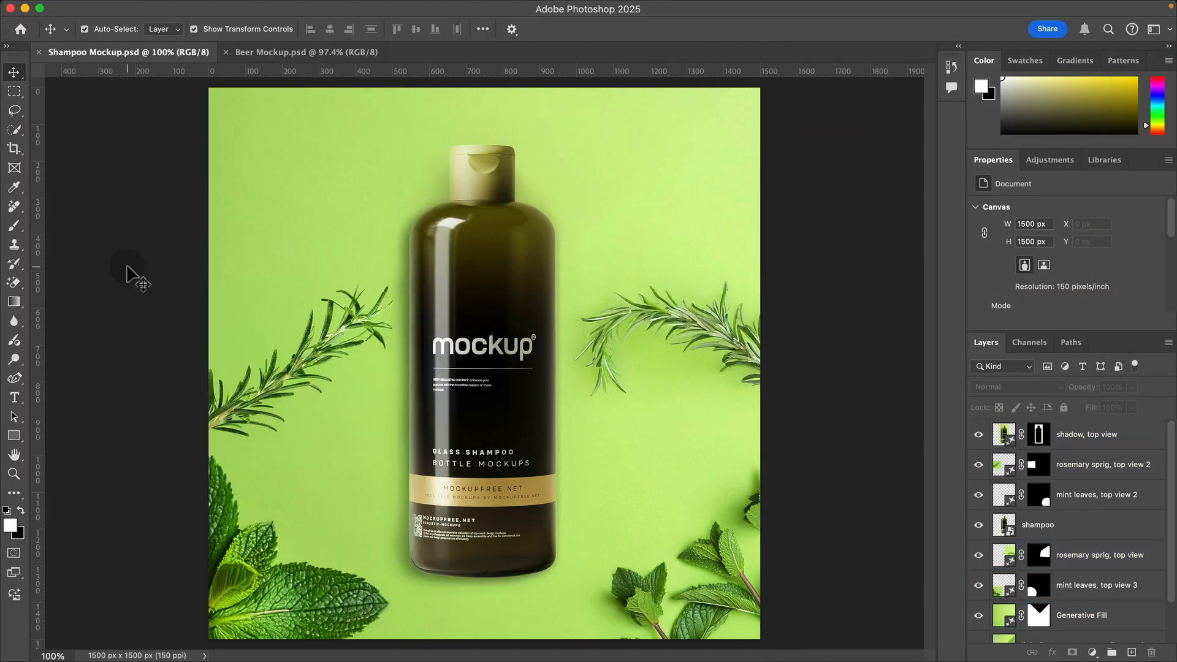
key("super+n")
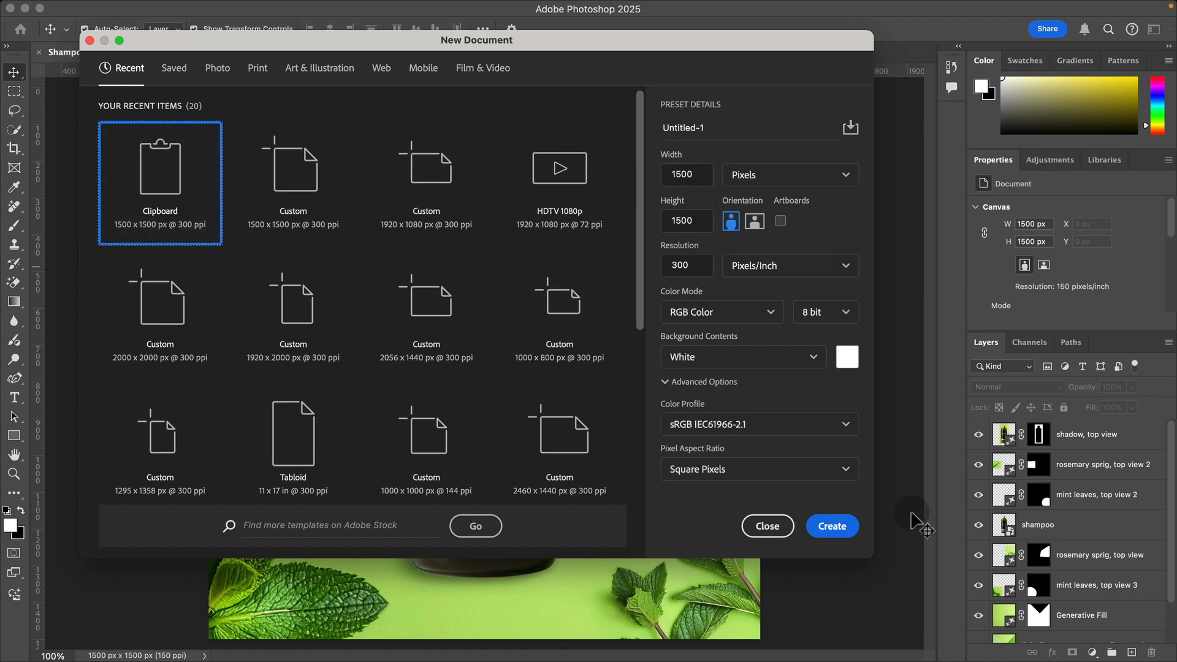
left_click(834, 527)
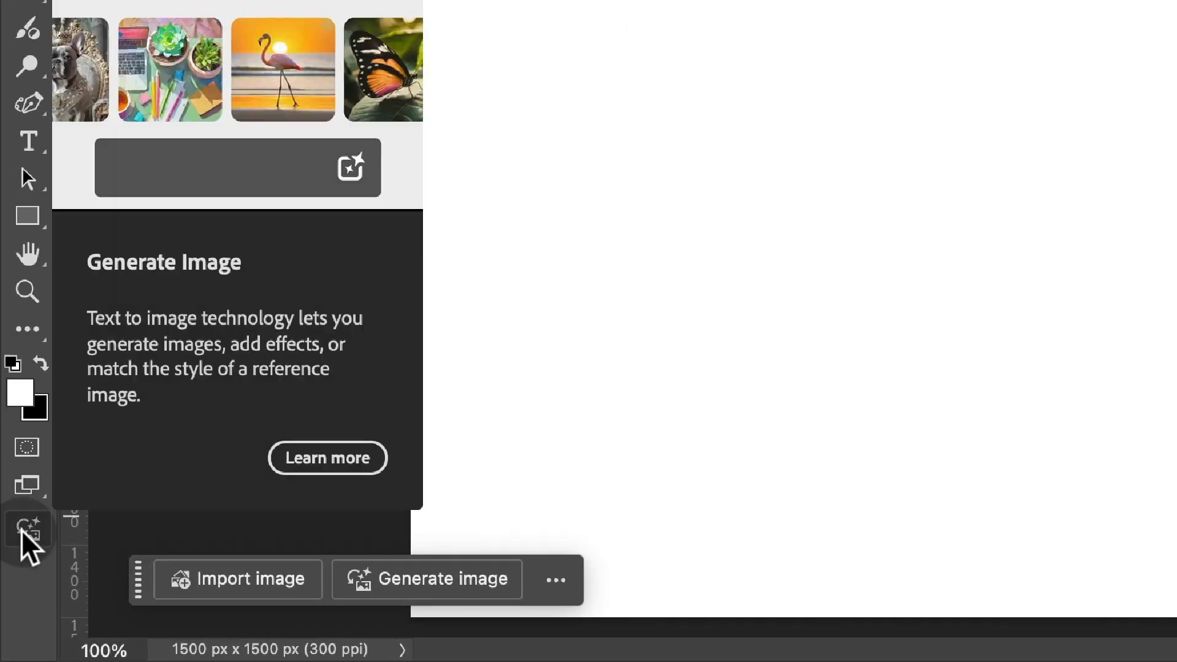
Step: Start Generate Image and enter the prompt "flat mint green paper backdrop, texture, top view"
left_click(21, 531)
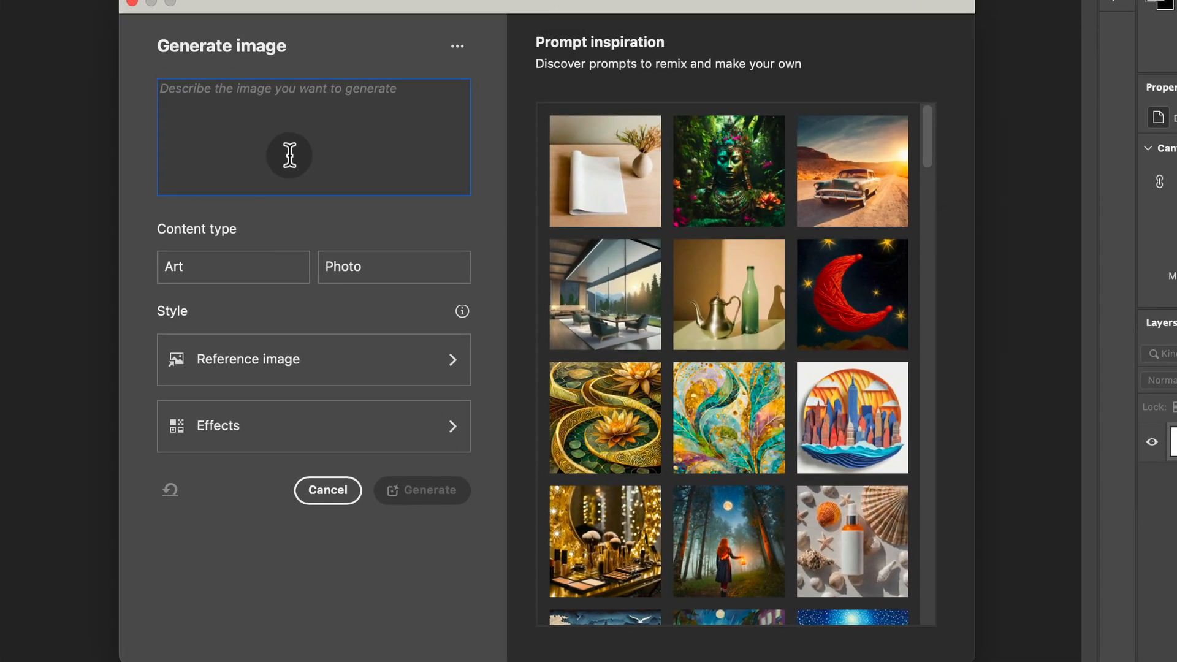
double_click(288, 152)
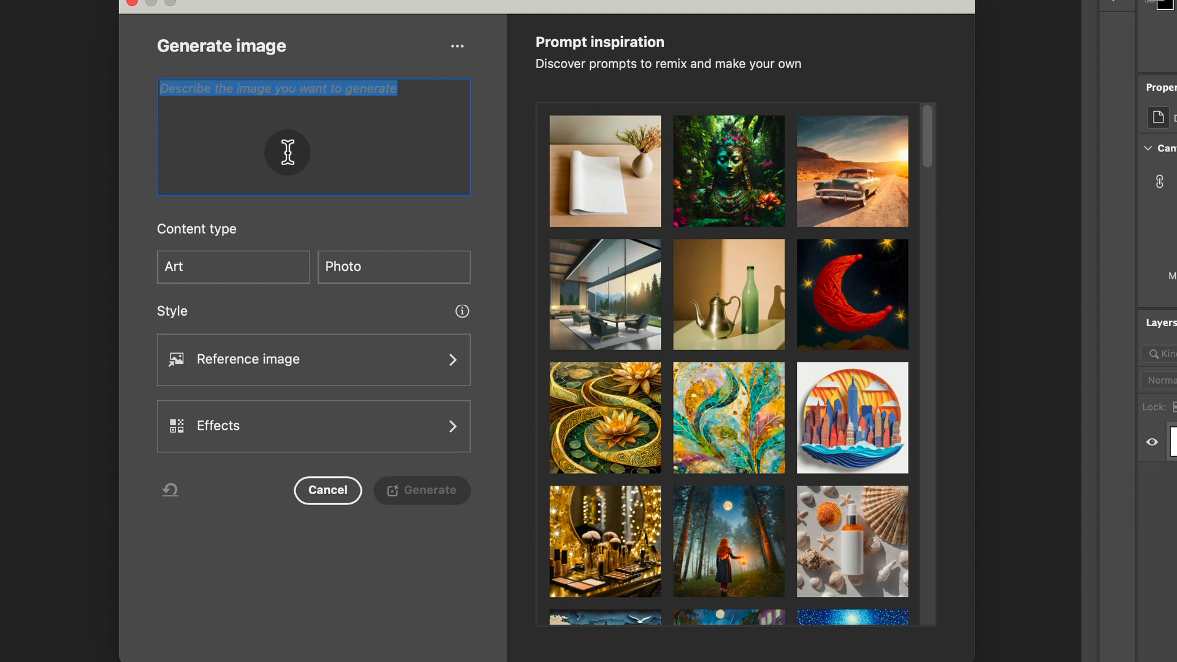
type("fl")
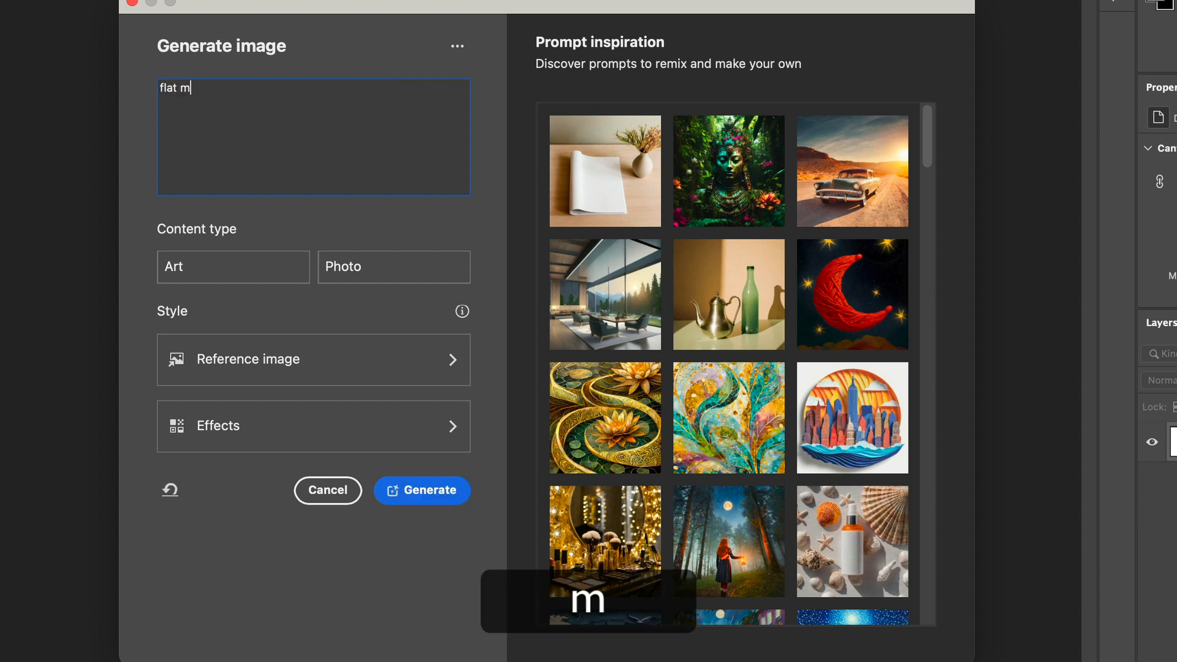
type("at mint green paper backd")
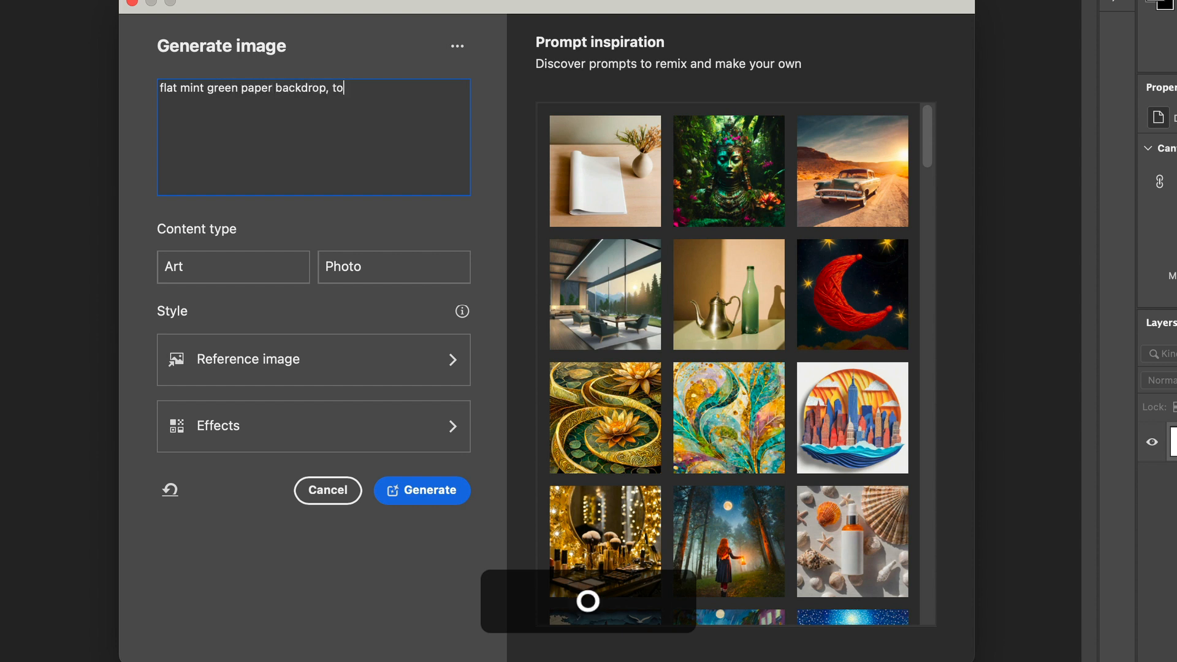
type("rop, texture, top view")
type("texture,")
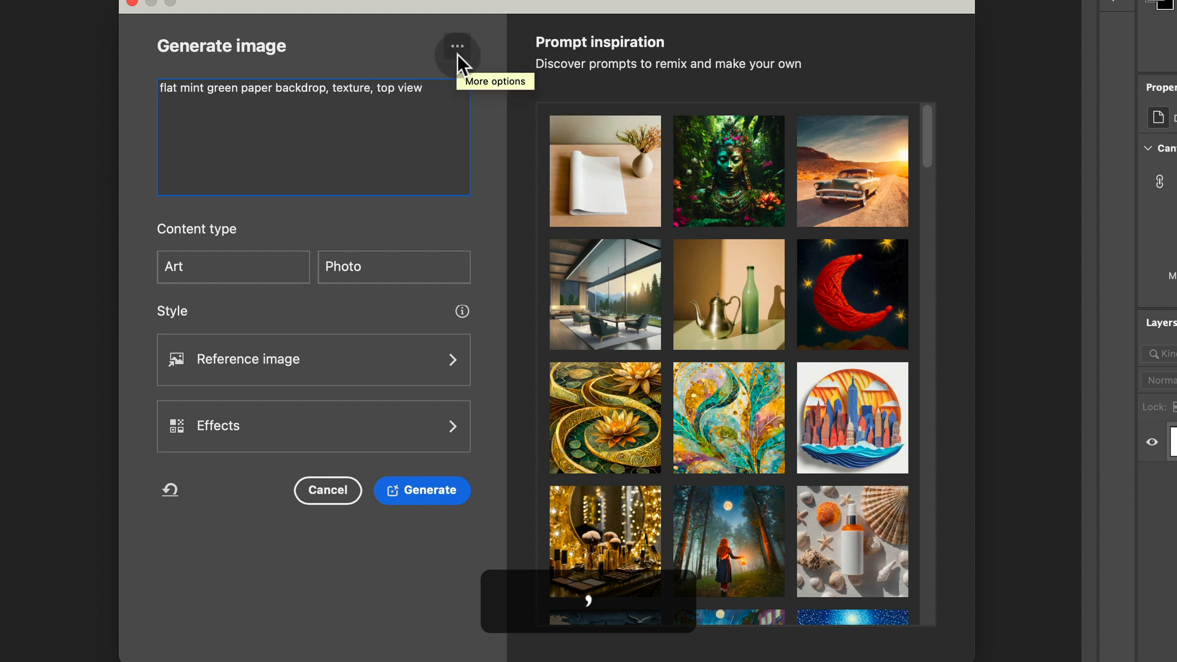
Step: Set the content type to Photo, look through the reference image and effects options, and generate the backdrop
left_click(398, 264)
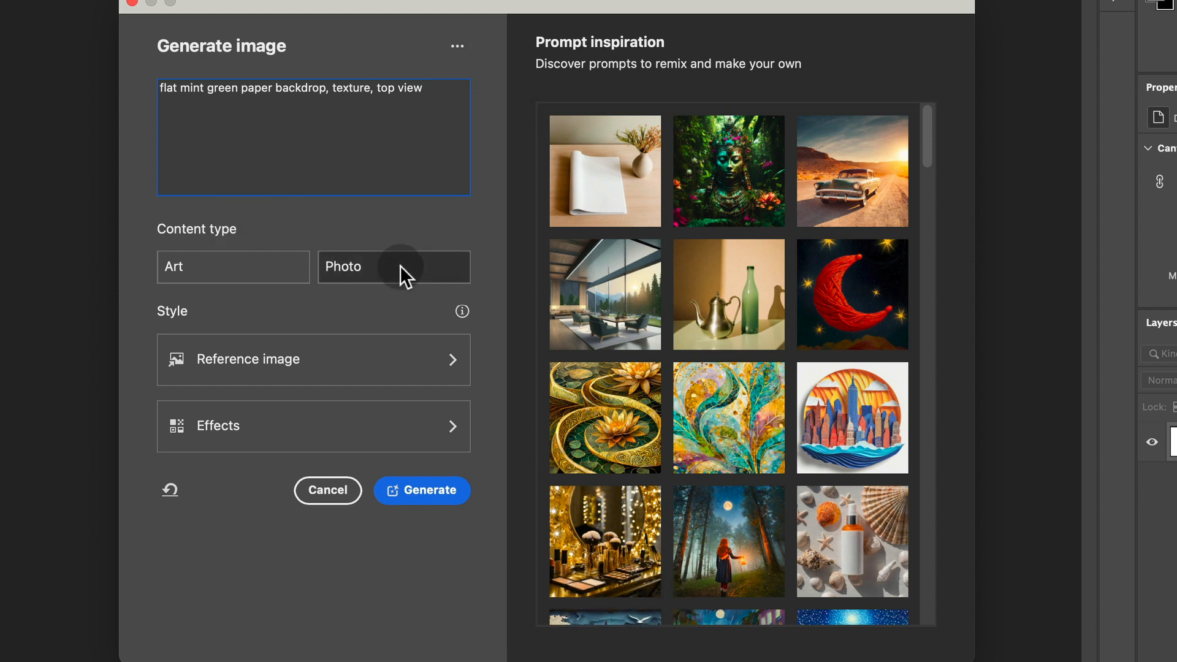
left_click(460, 344)
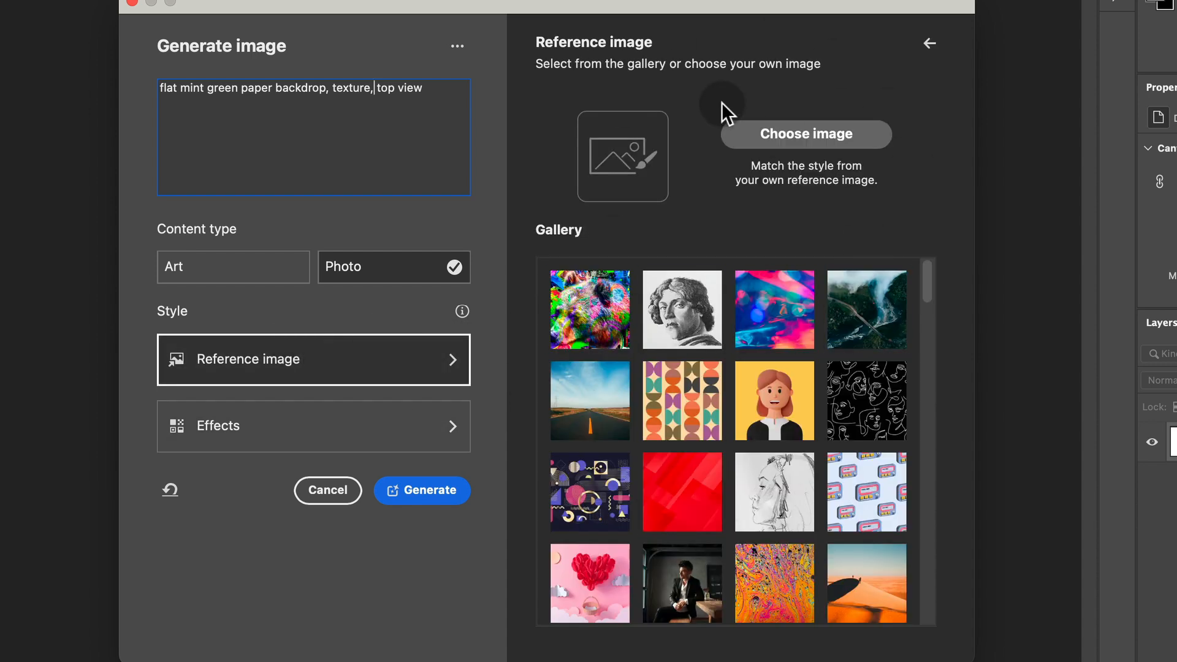
left_click(381, 442)
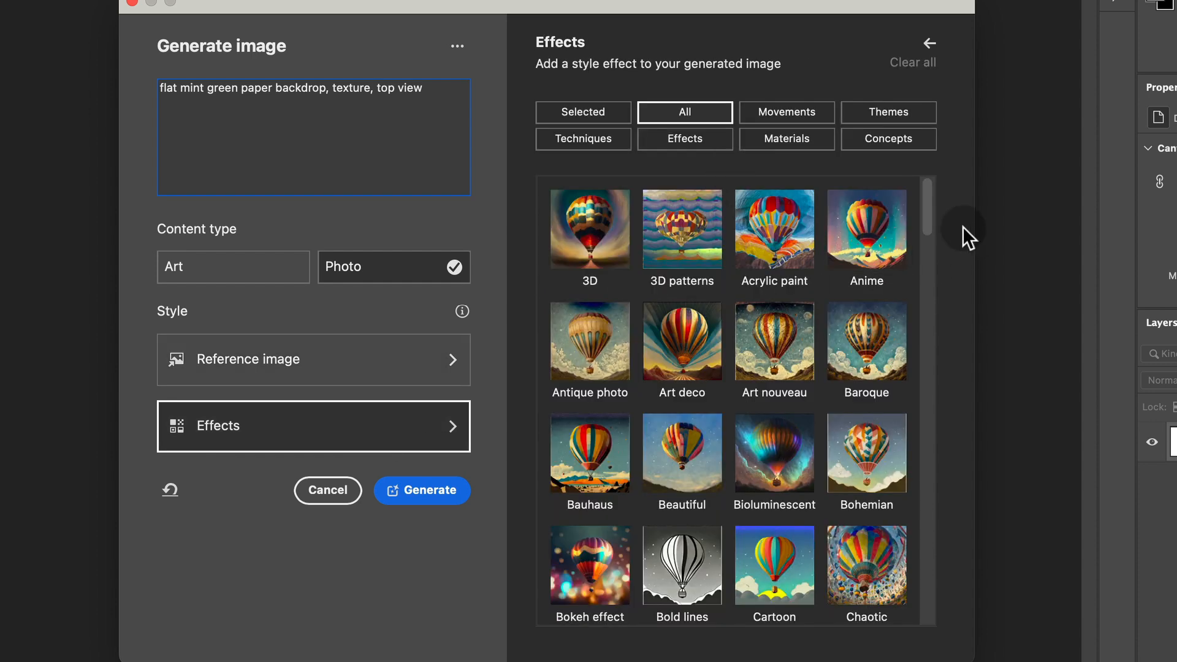
mouse_move(930, 213)
left_mouse_down()
mouse_move(914, 320)
mouse_move(927, 466)
left_mouse_up()
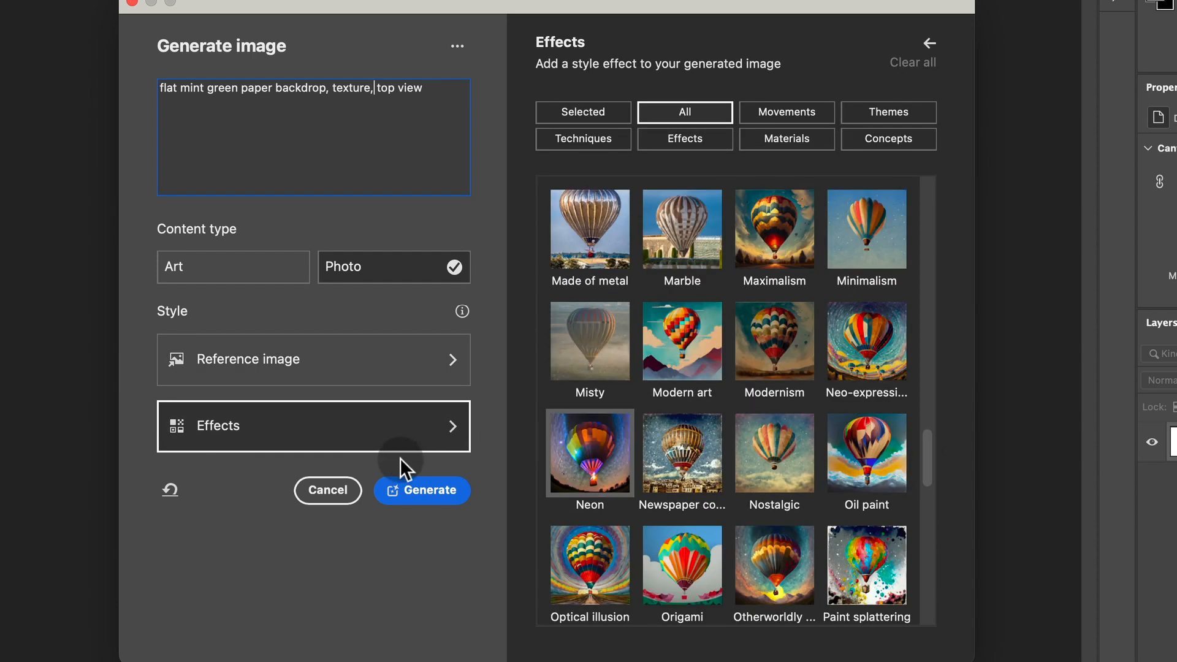
left_click(444, 489)
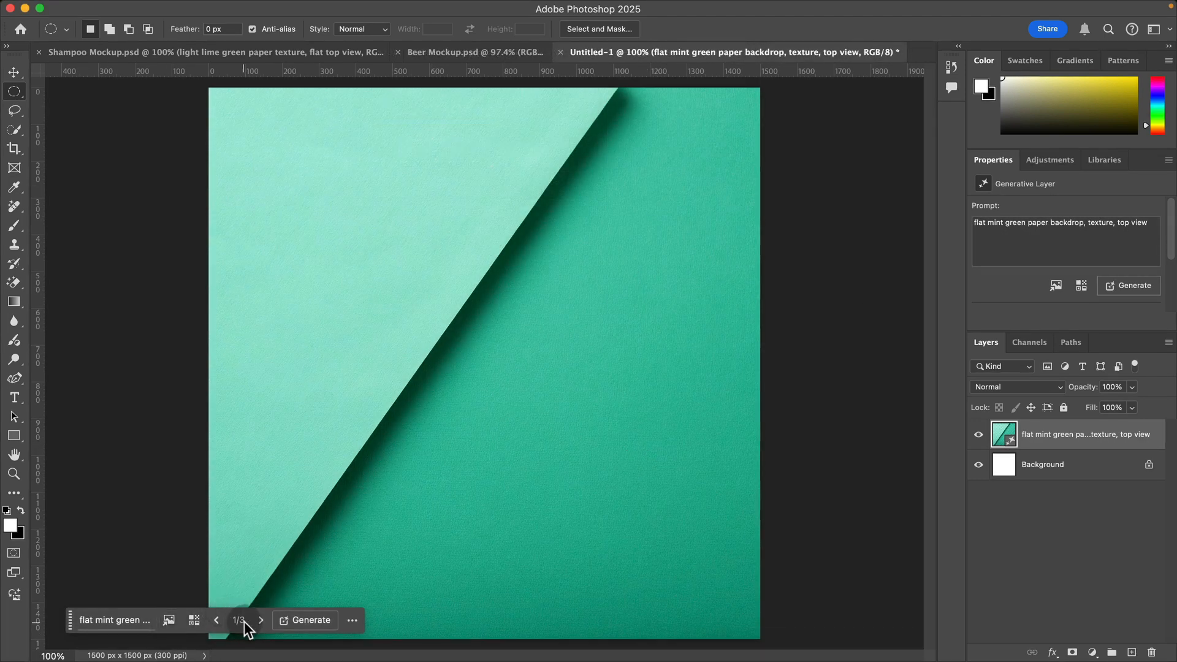
Step: Review the three backdrop variations and generate another set from the same prompt
left_click(263, 619)
left_click(264, 619)
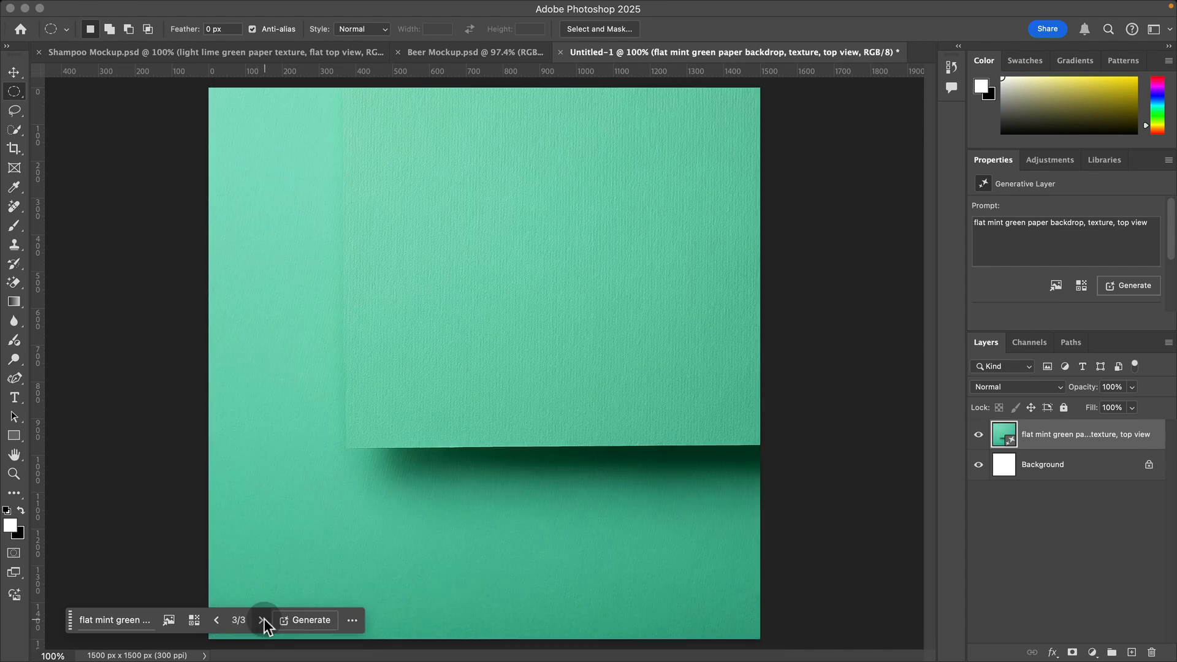
left_click(264, 619)
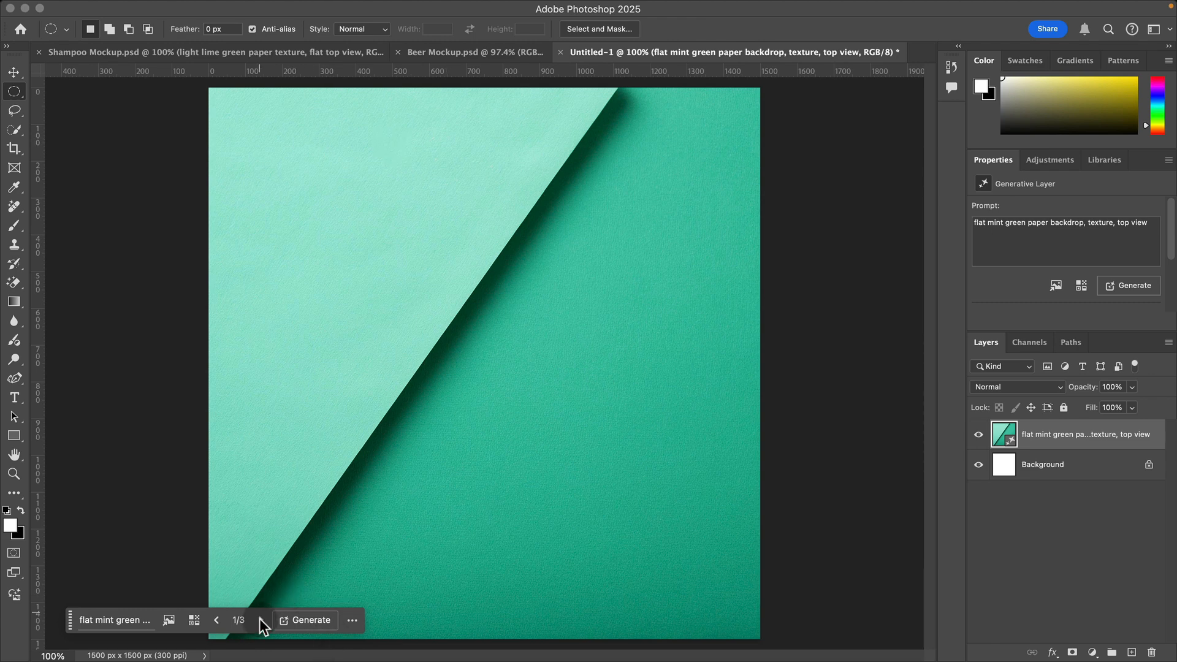
left_click(304, 620)
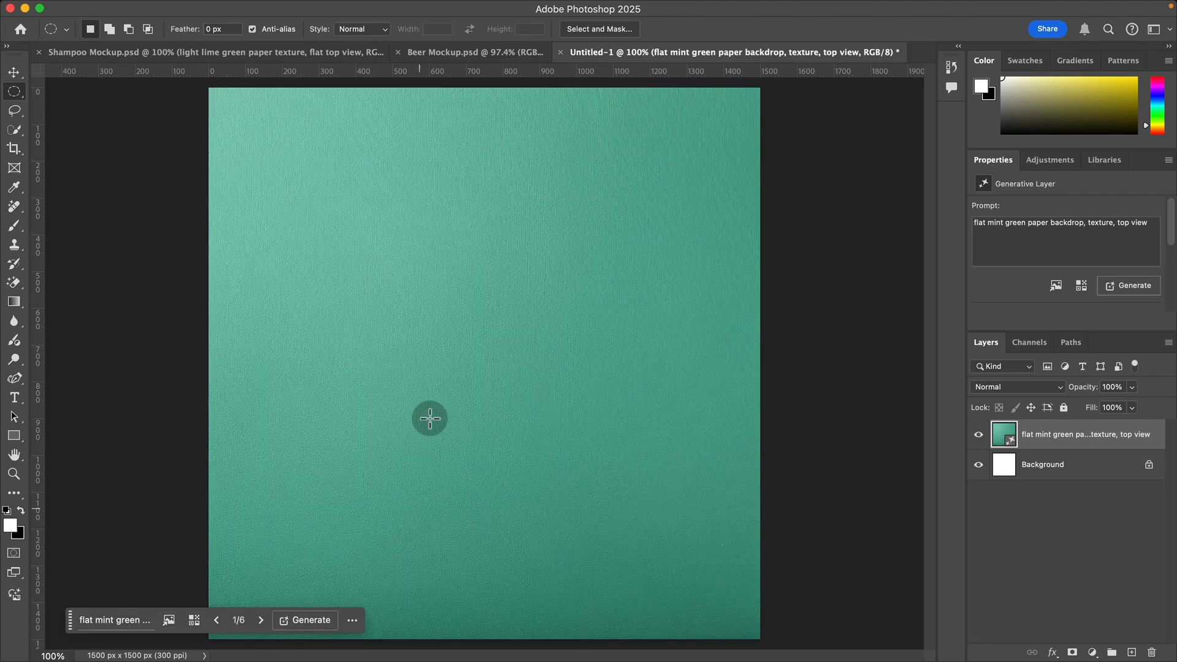
Step: Go through the new backdrop variations and choose variation 4 of 6, with the diagonal paper edge
left_click(261, 620)
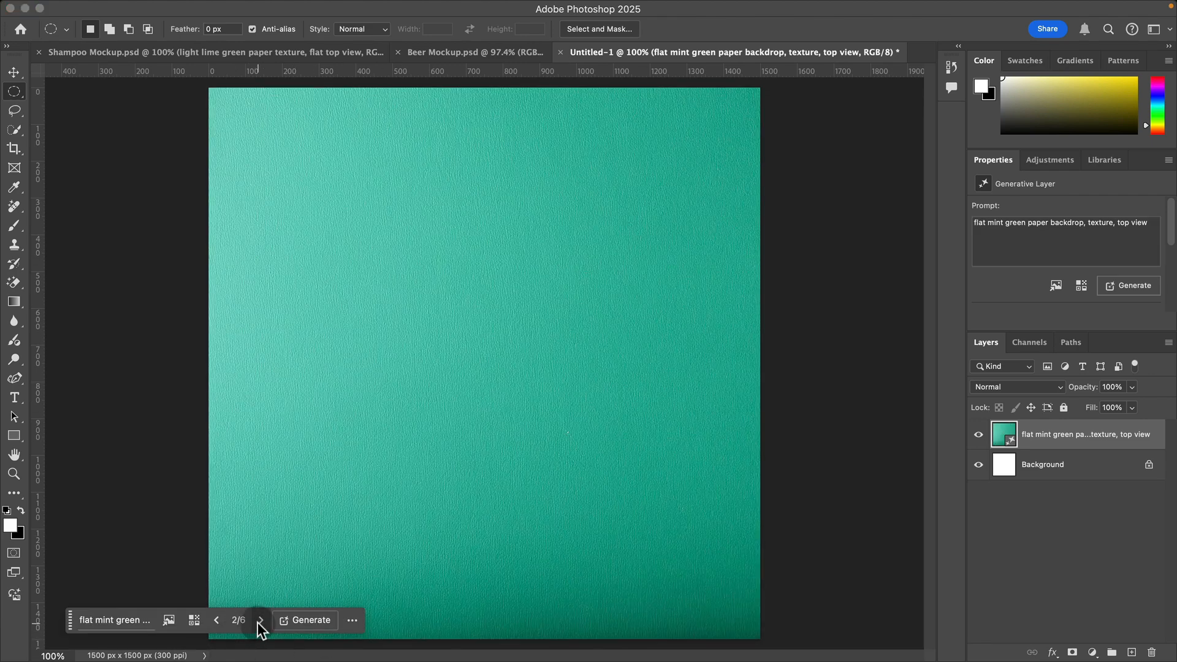
left_click(260, 621)
left_click(260, 621)
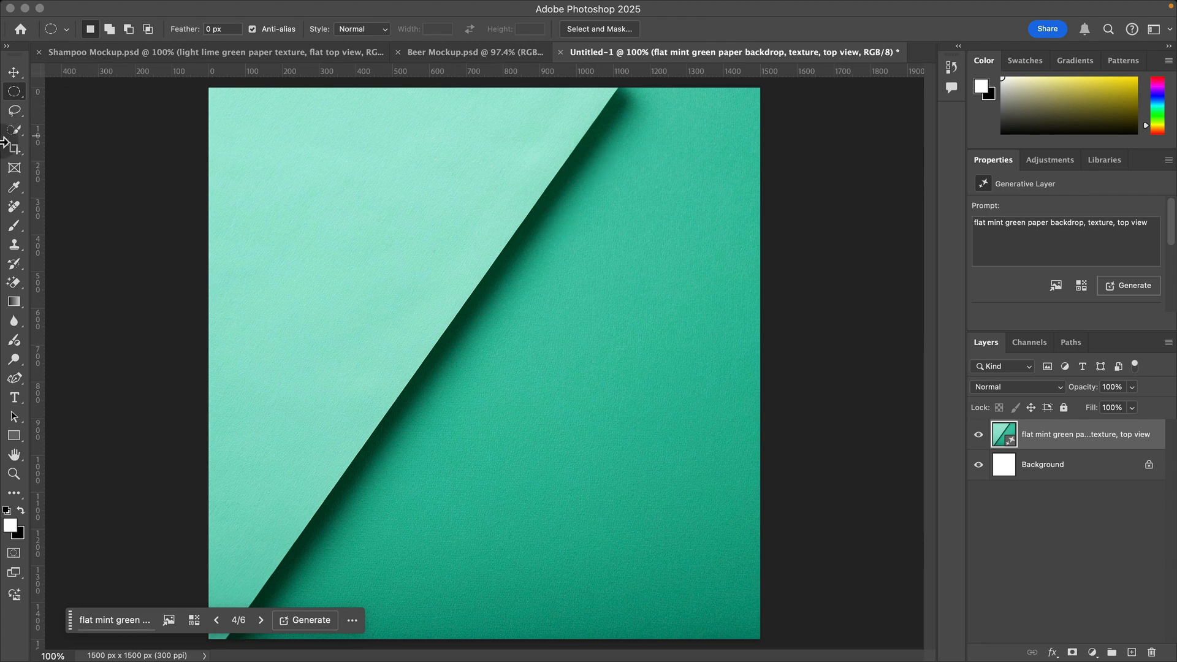
Step: Select the diagonal paper edge, its shadow and all the dark green area beside it with the Polygonal Lasso, extending past the canvas
left_click(16, 112)
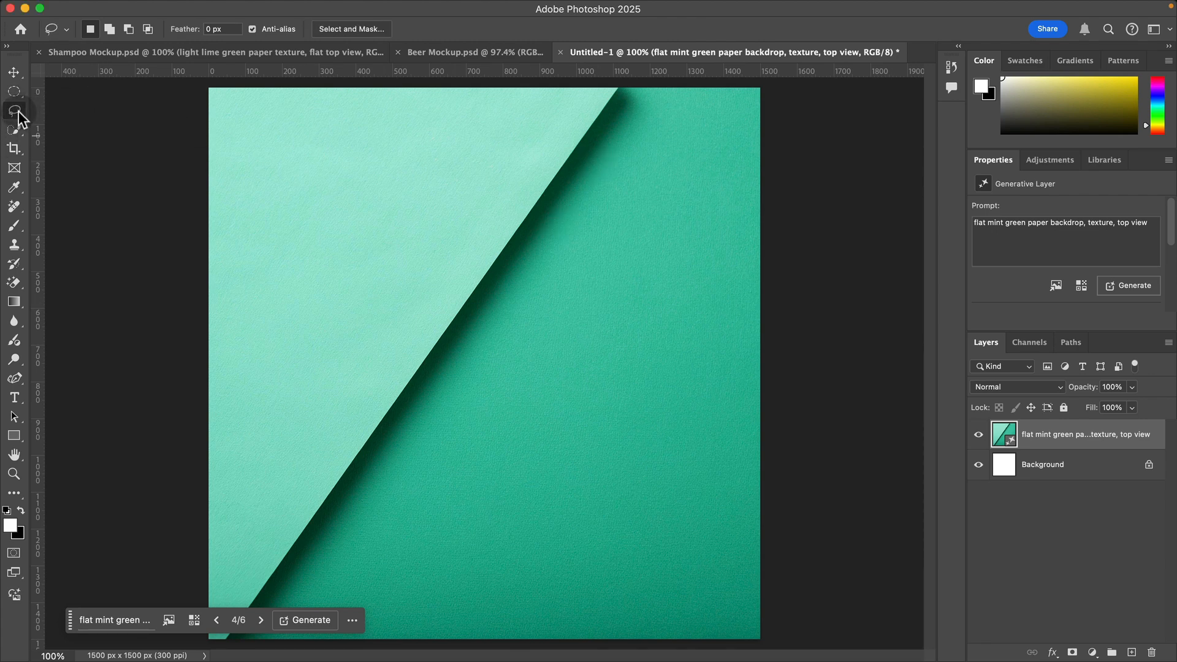
right_click(16, 112)
left_click(60, 122)
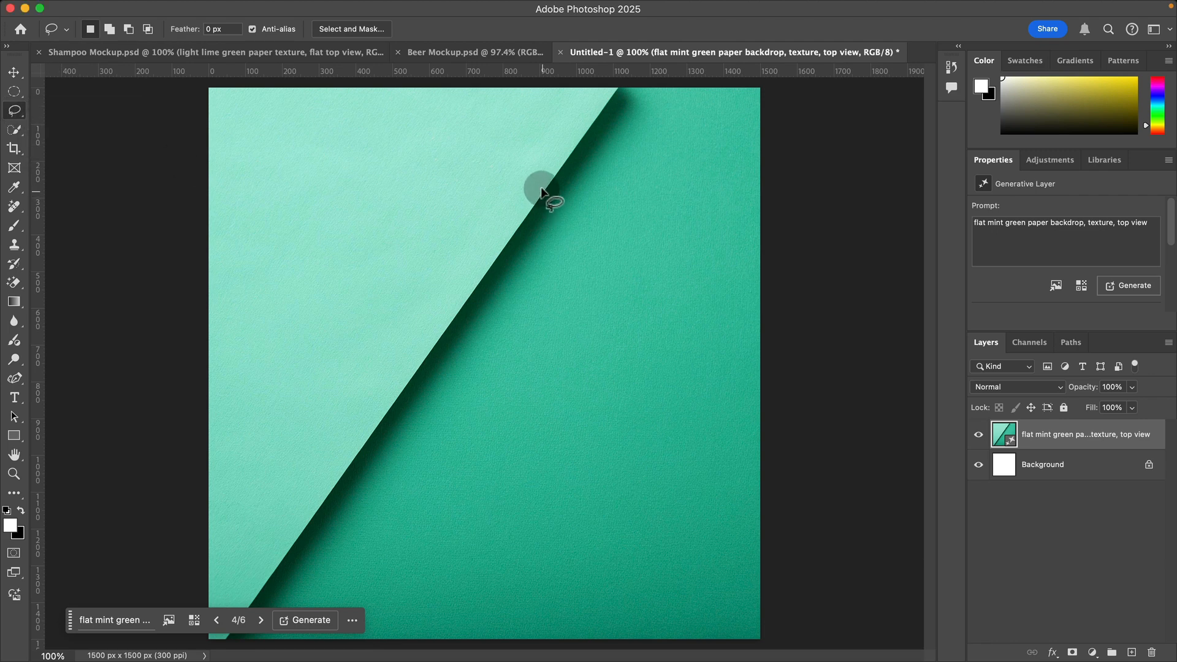
right_click(24, 106)
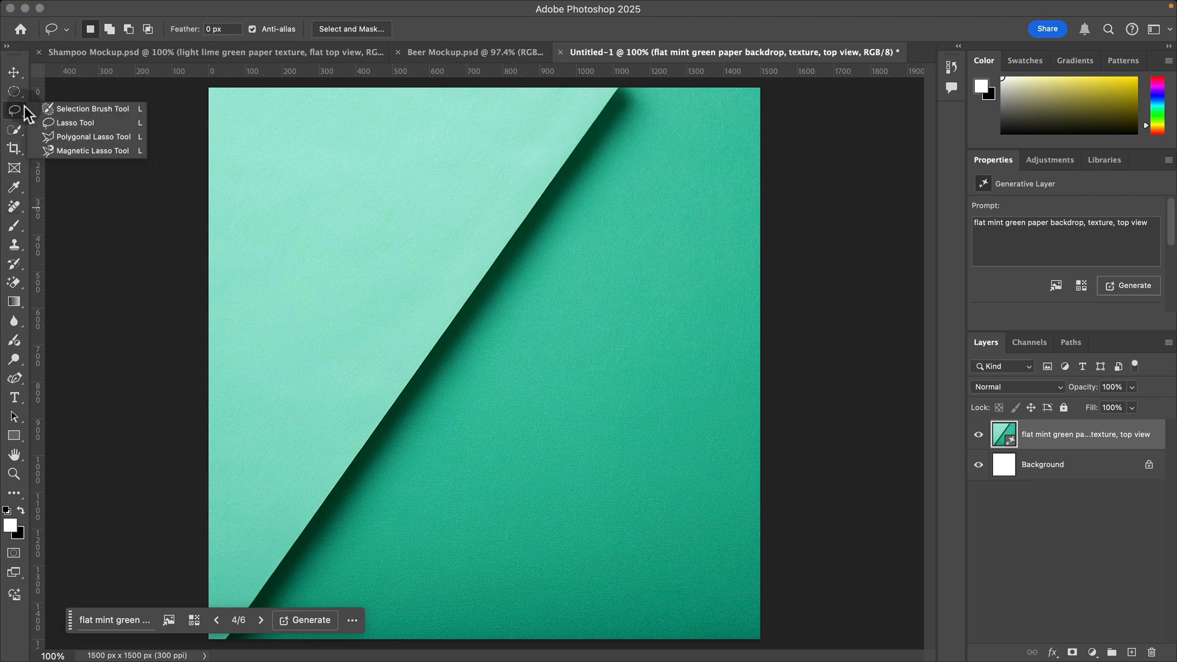
left_click(79, 134)
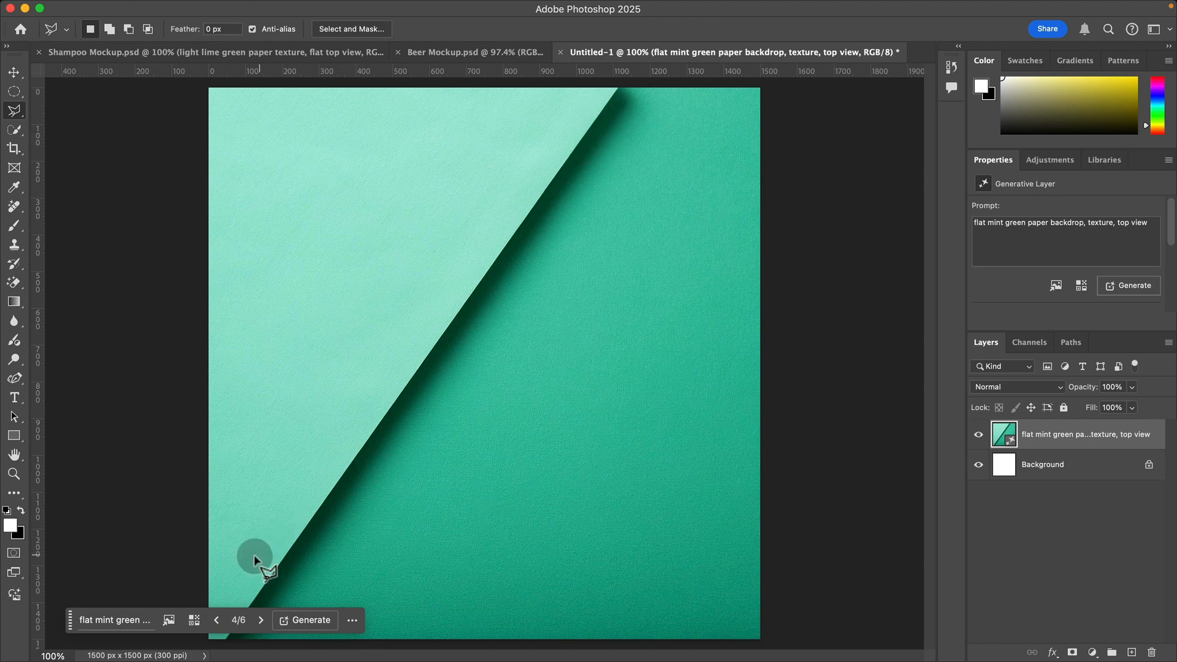
key("space")
key("z")
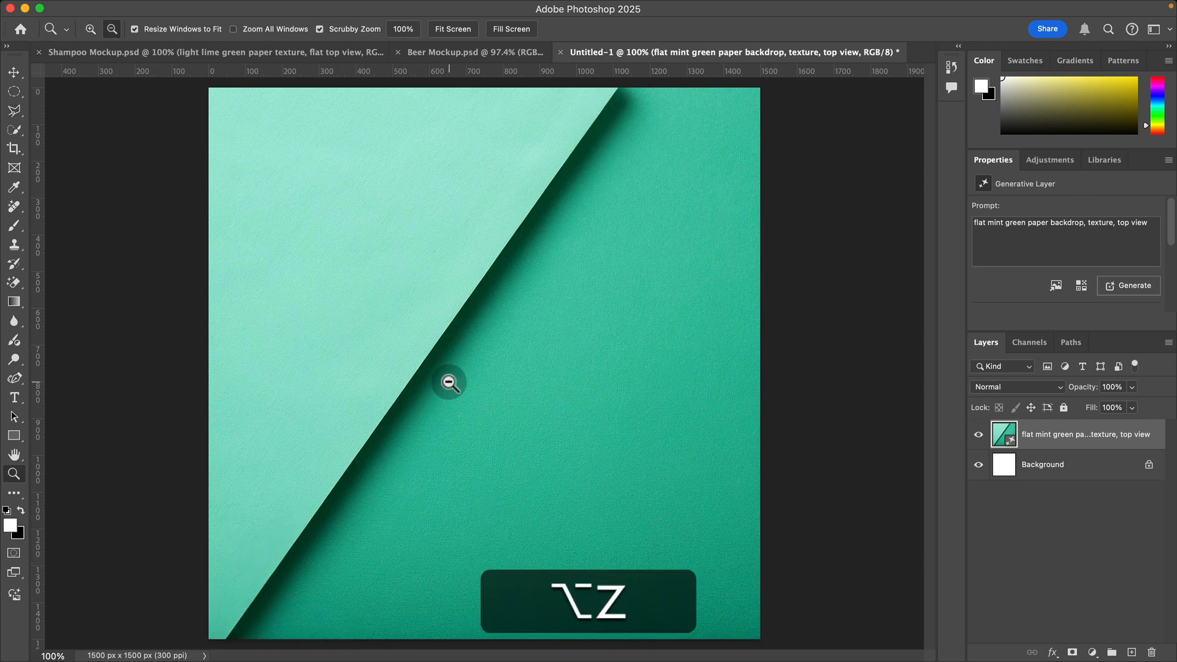
left_click(449, 383, "alt")
key("v")
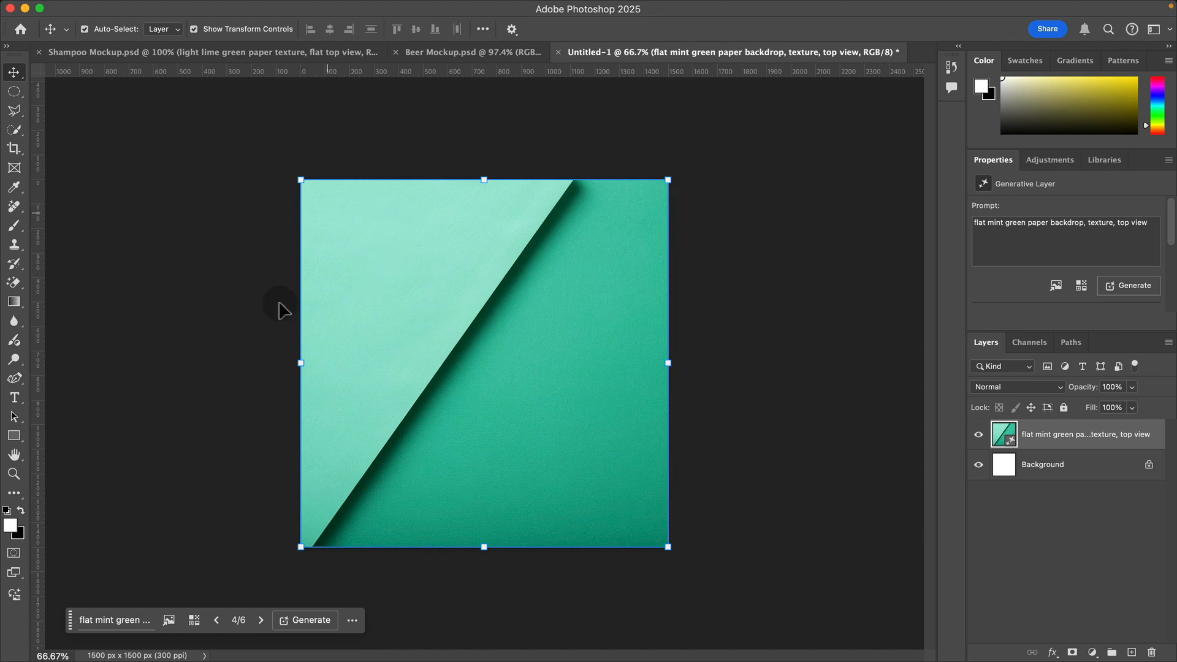
left_click(13, 110)
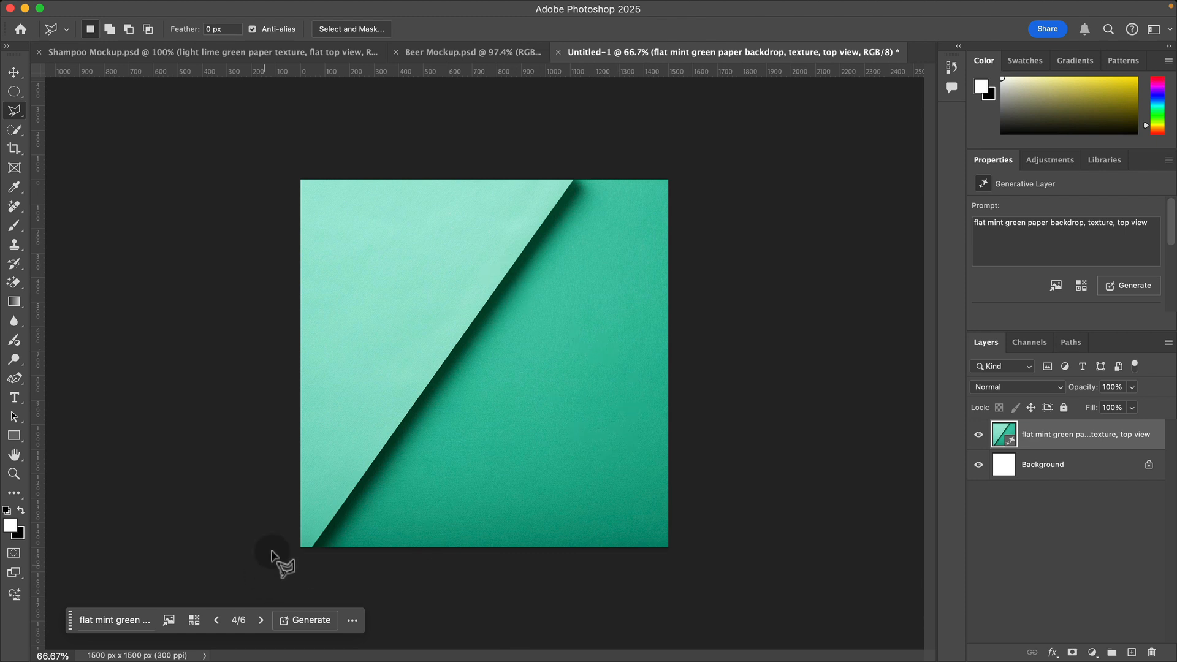
left_click(295, 541)
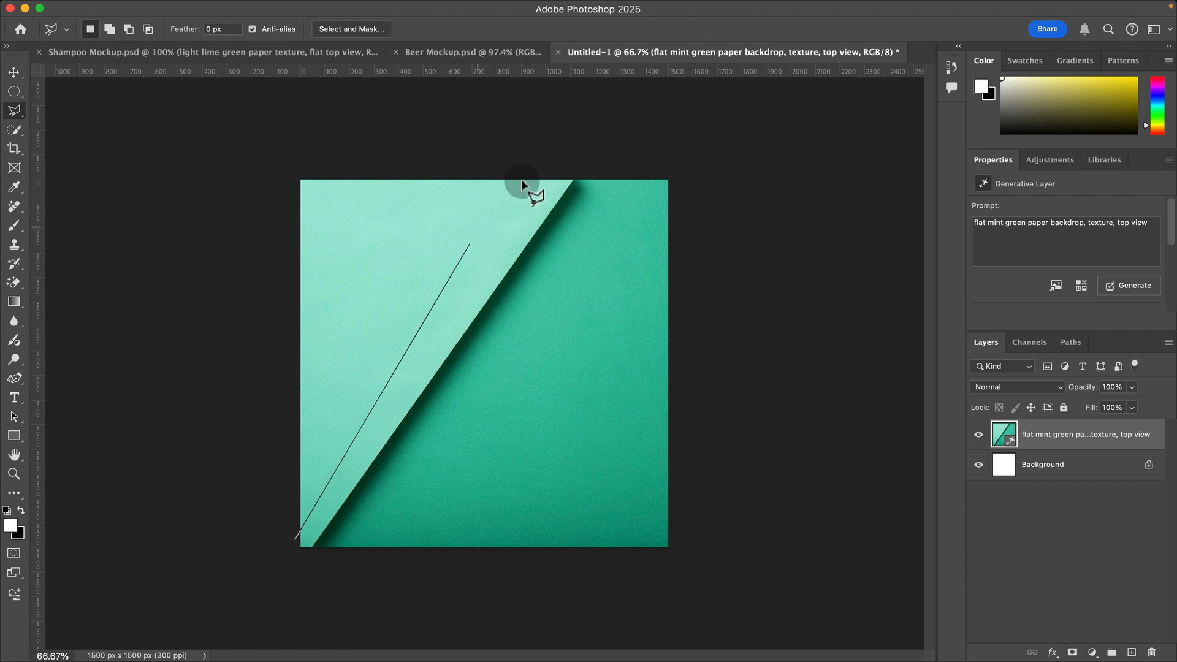
left_click(579, 148)
left_click(688, 157)
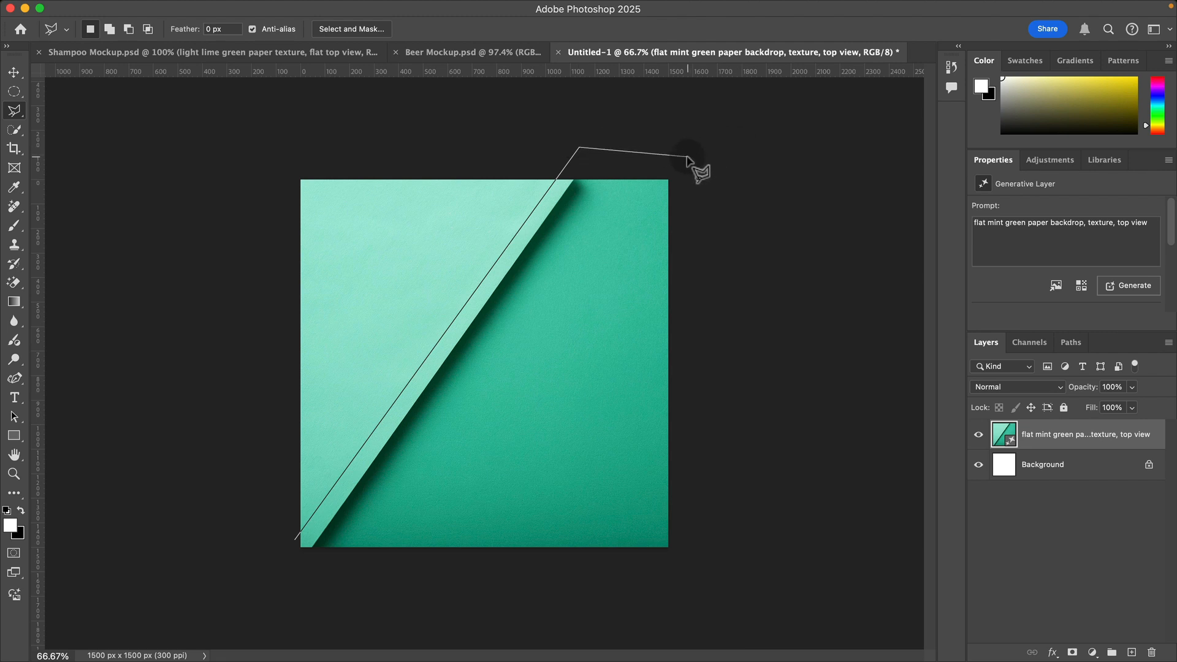
left_click(696, 567)
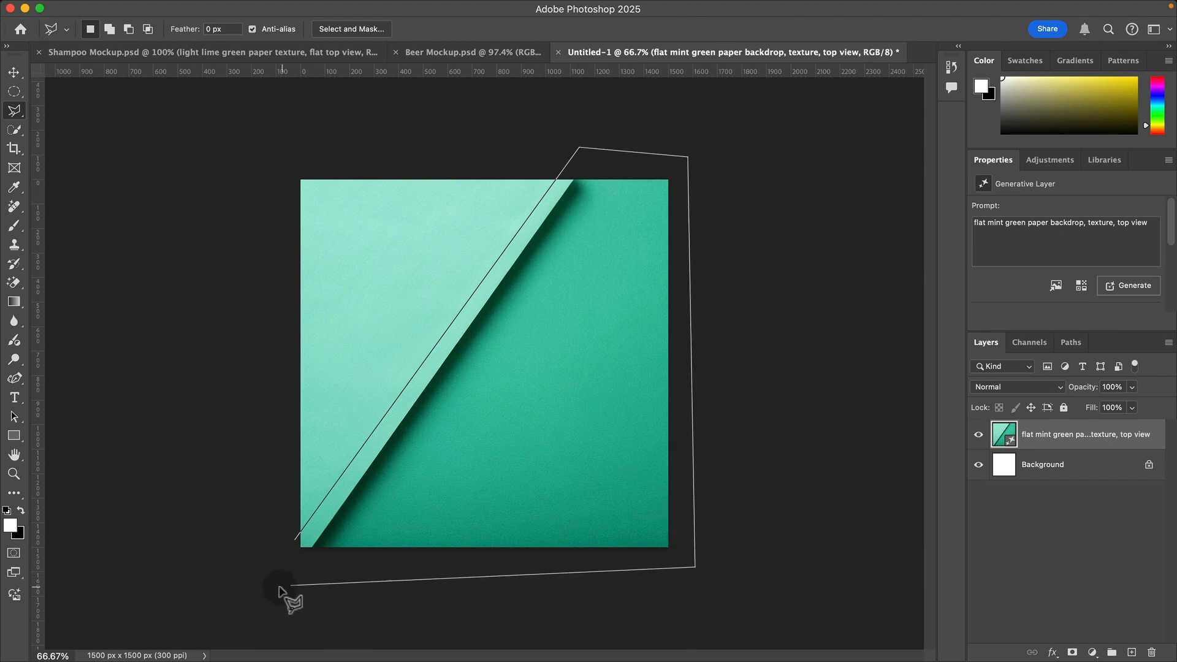
left_click(296, 540)
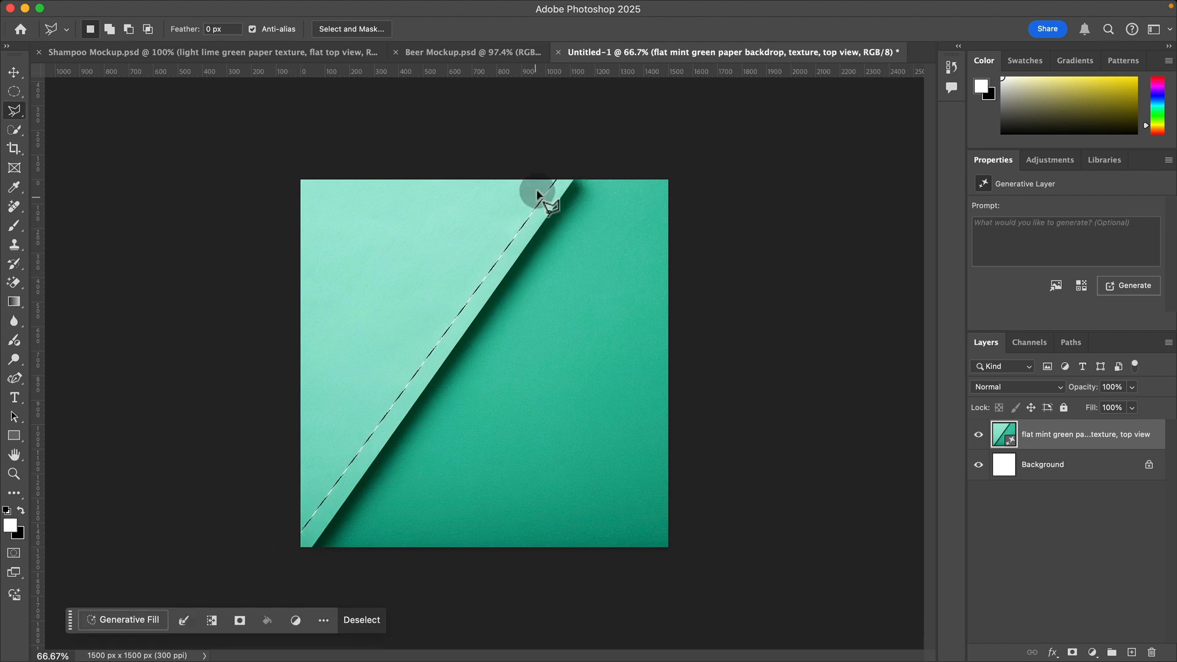
Step: Fill the selected area using Generative Fill with an empty prompt and keep variation 2 of 3
left_click(128, 624)
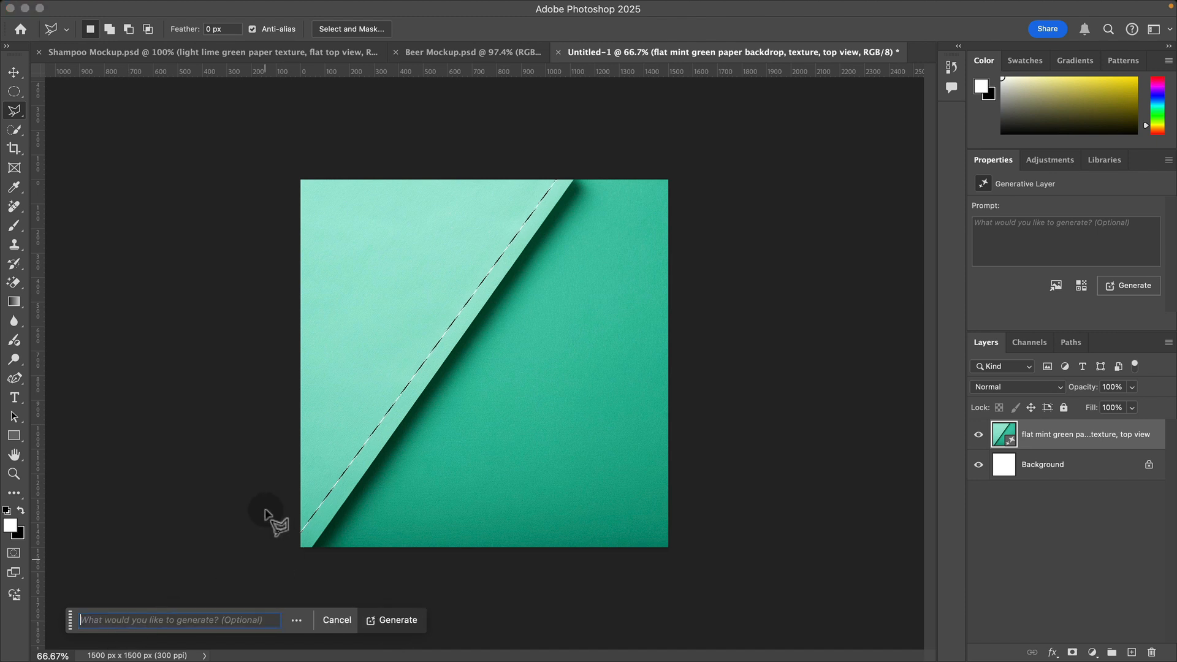
left_click(397, 620)
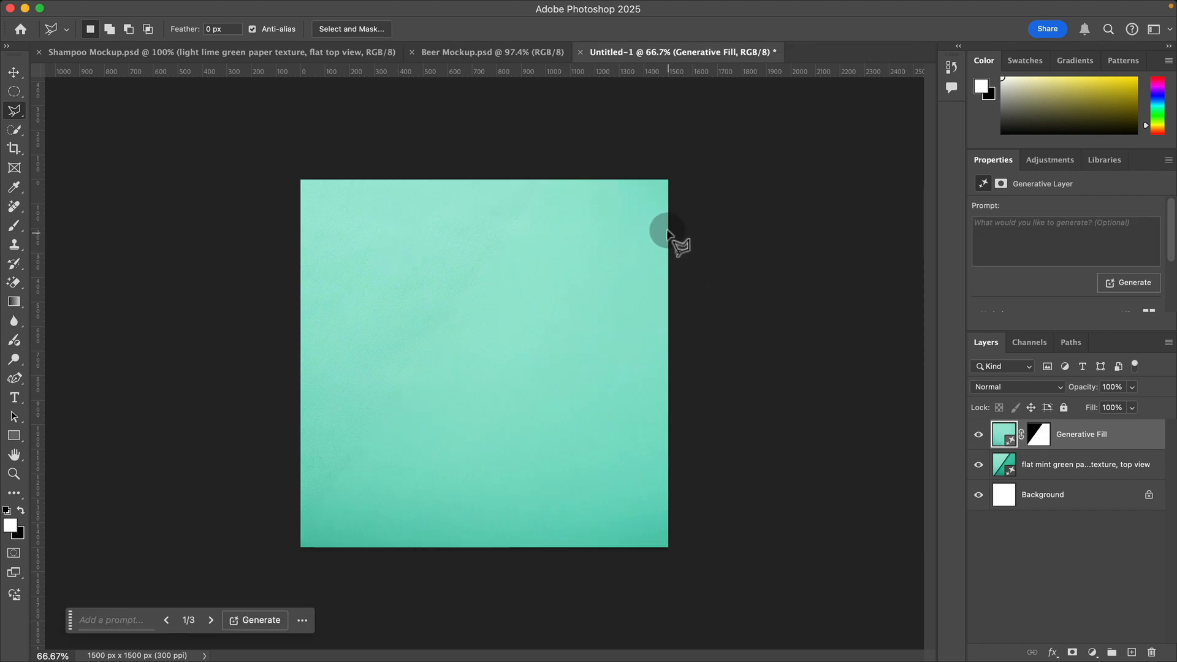
left_click(214, 619)
left_click(164, 621)
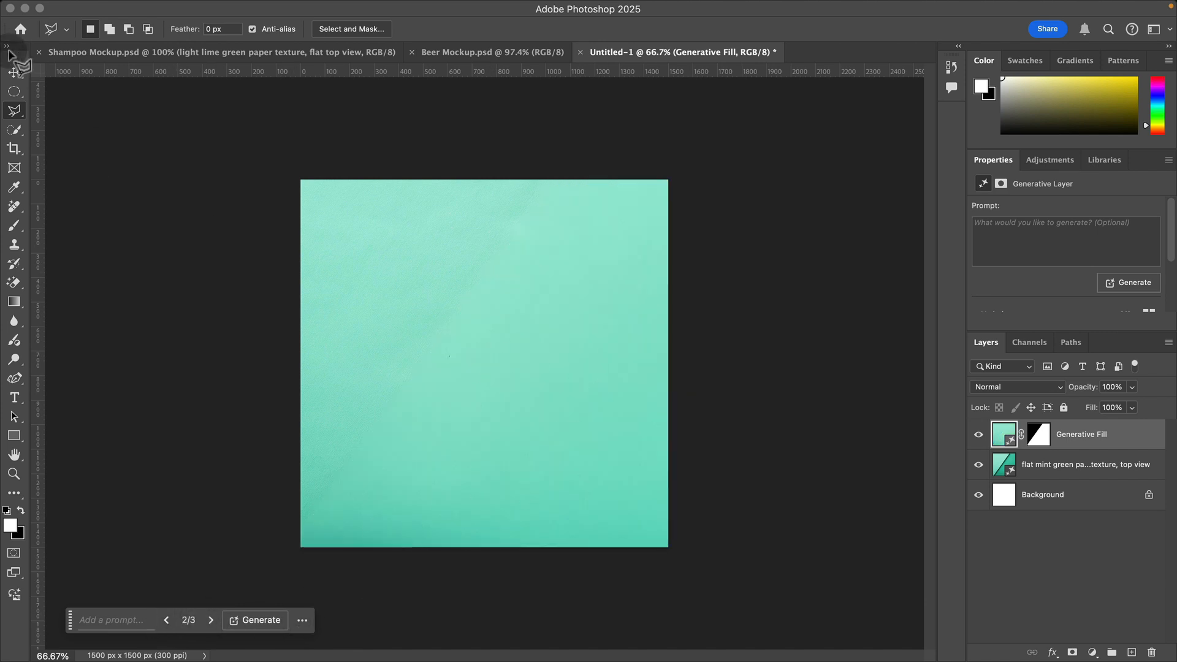
Step: Place shampoo.png from the file browser into the mockup document, scale it to 9.81% at the canvas centre and commit it
left_click(14, 72)
key("super+Tab")
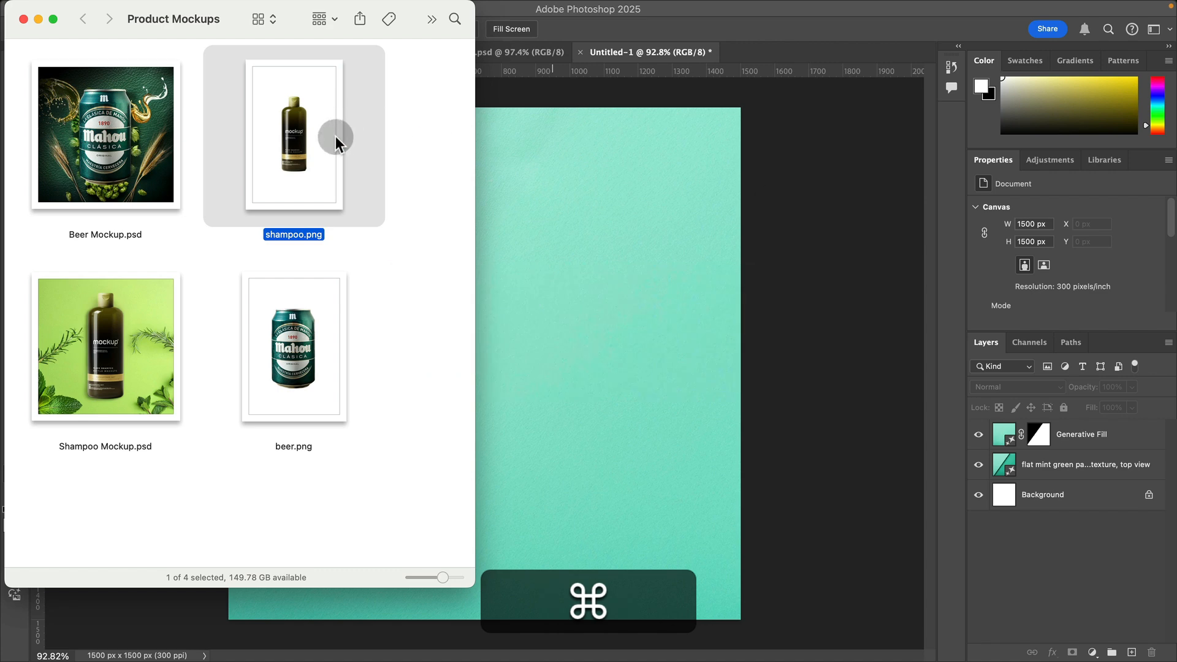
left_click_drag(336, 136, 631, 341)
left_click_drag(643, 110, 802, 20)
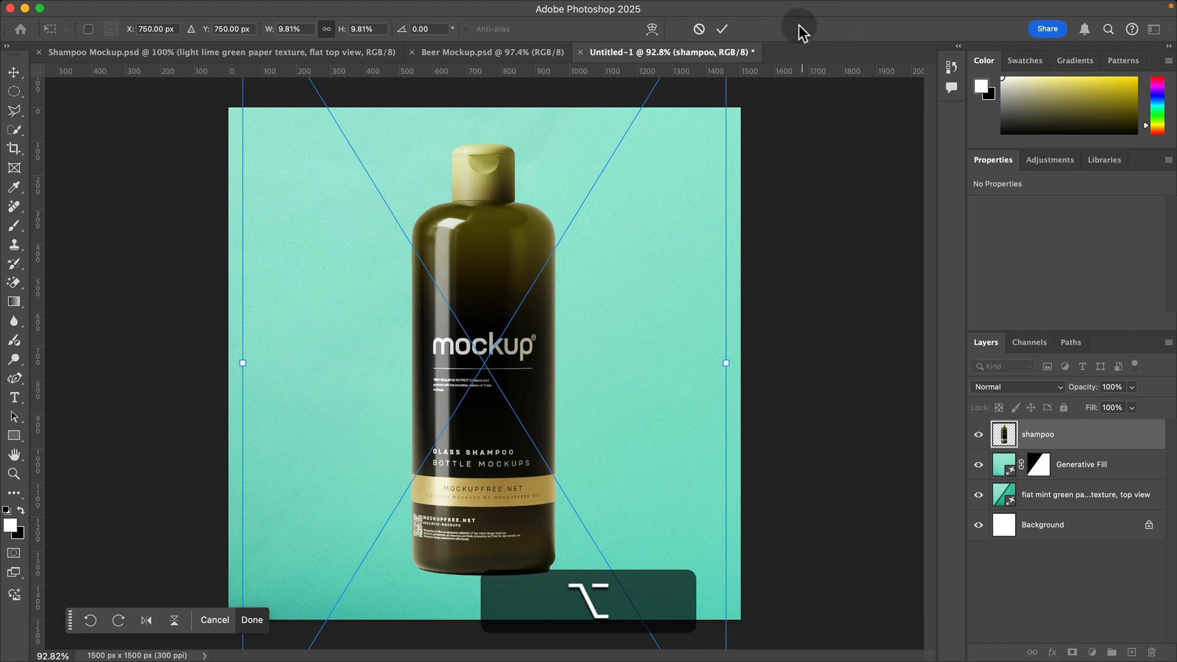
key("Return")
Step: Look at the finished layout in Shampoo Mockup.psd for reference and return to the untitled document
key("z")
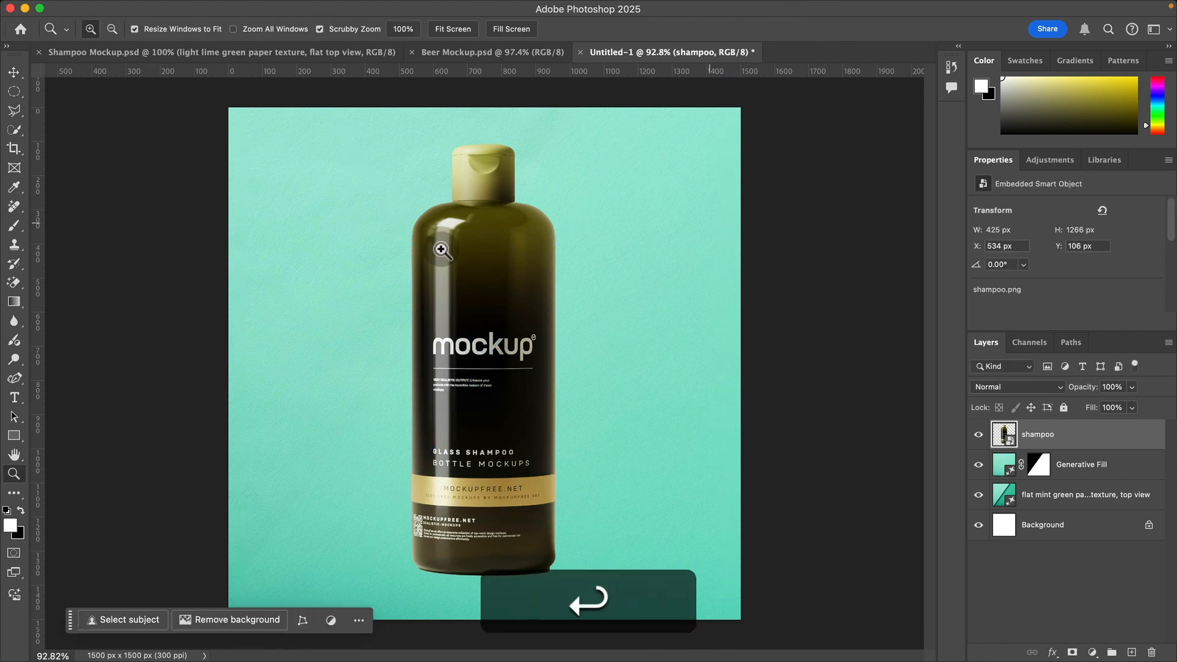
left_click(102, 54)
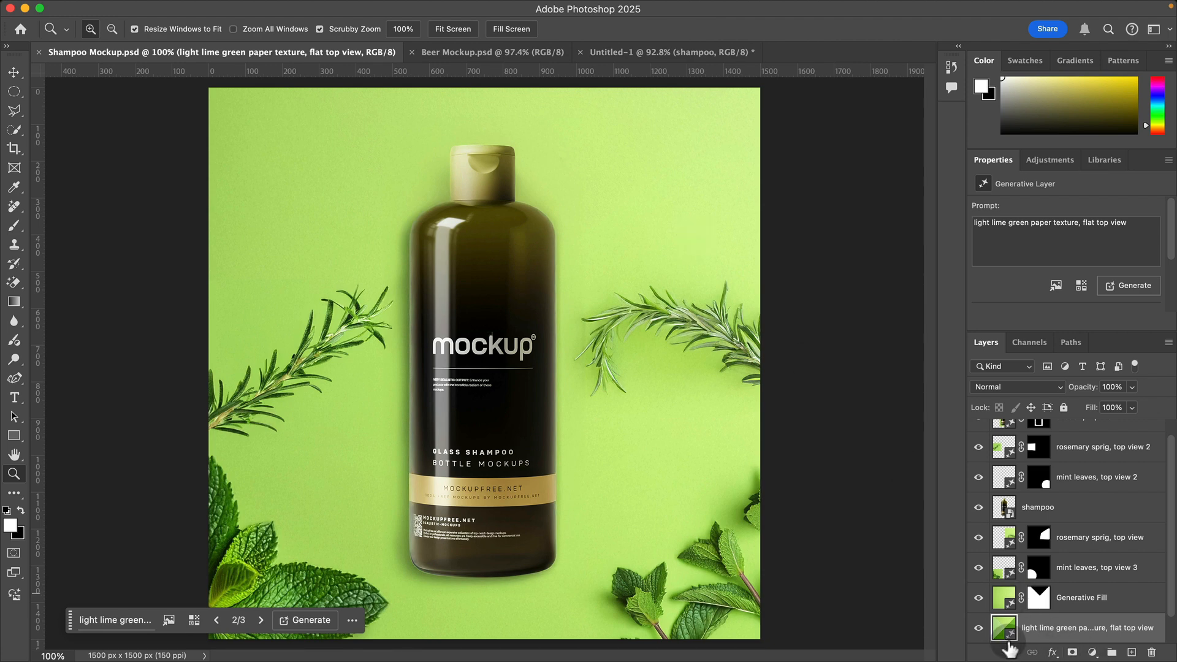
left_click(631, 52)
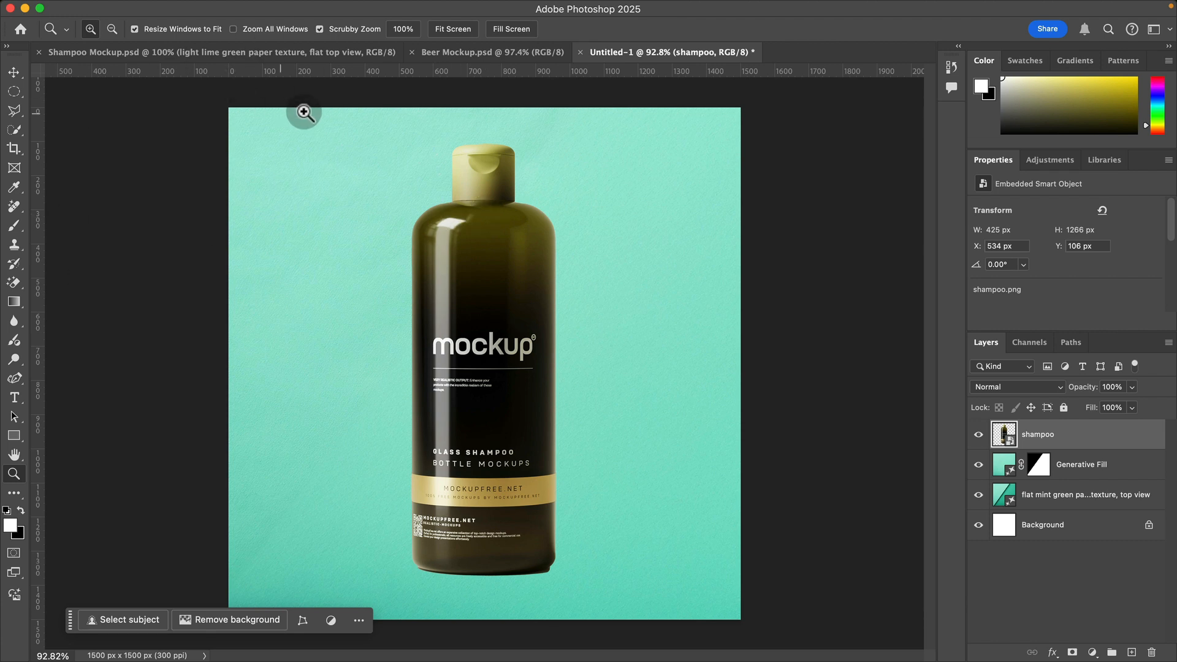
Step: Add a Hue/Saturation adjustment above the Generative Fill layer and set its hue to -33
left_click(978, 523)
left_click(1117, 473)
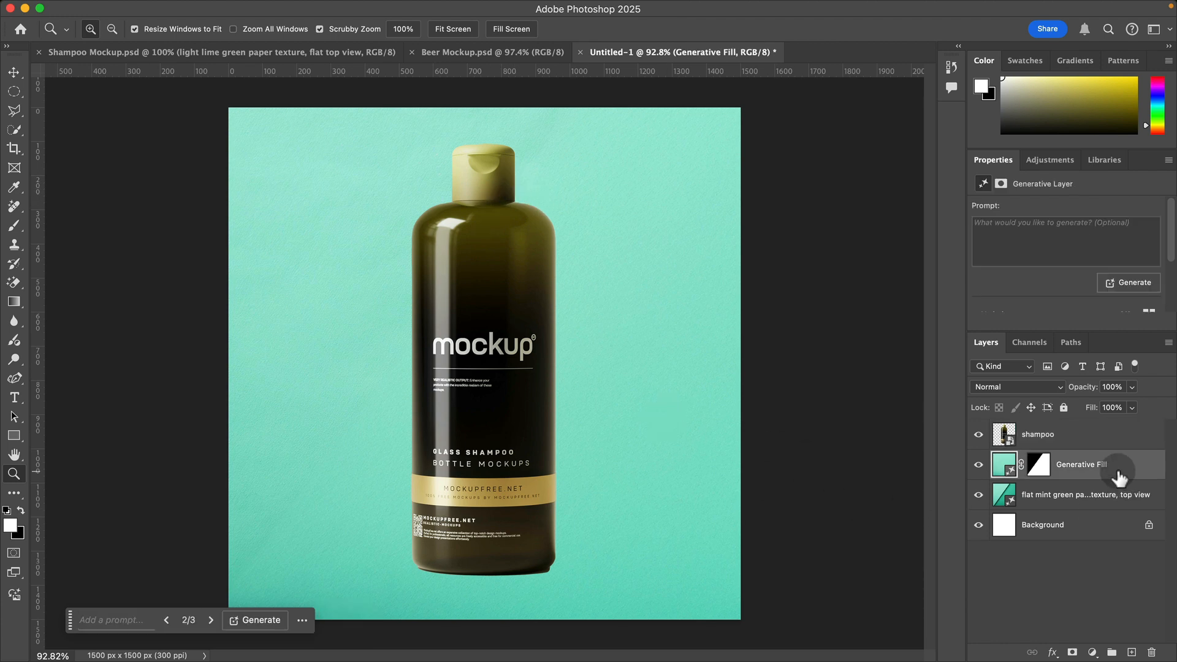
left_click(1092, 654)
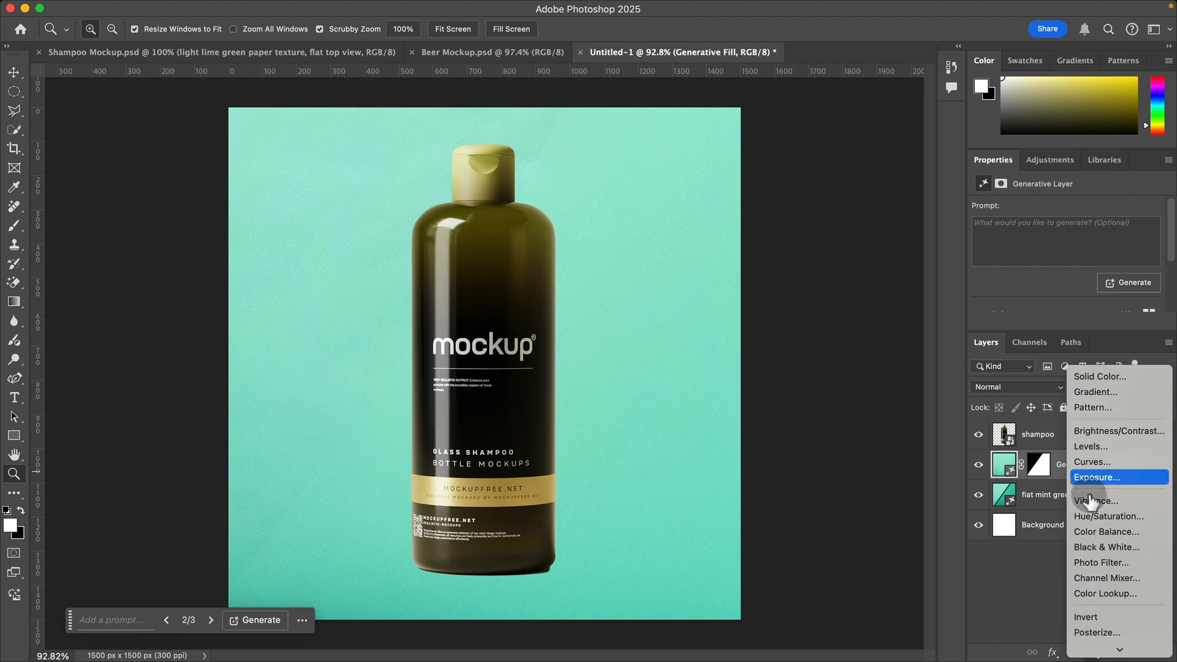
left_click(1095, 517)
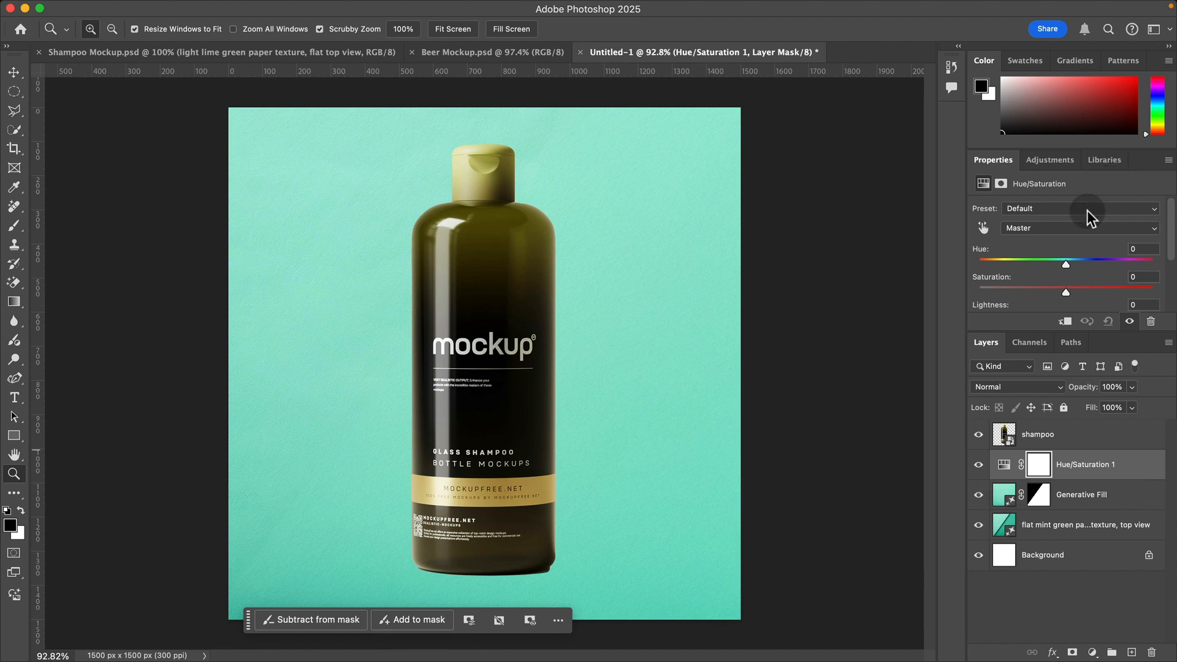
mouse_move(1039, 268)
left_mouse_down()
mouse_move(1051, 269)
mouse_move(1024, 273)
mouse_move(1040, 276)
left_mouse_up()
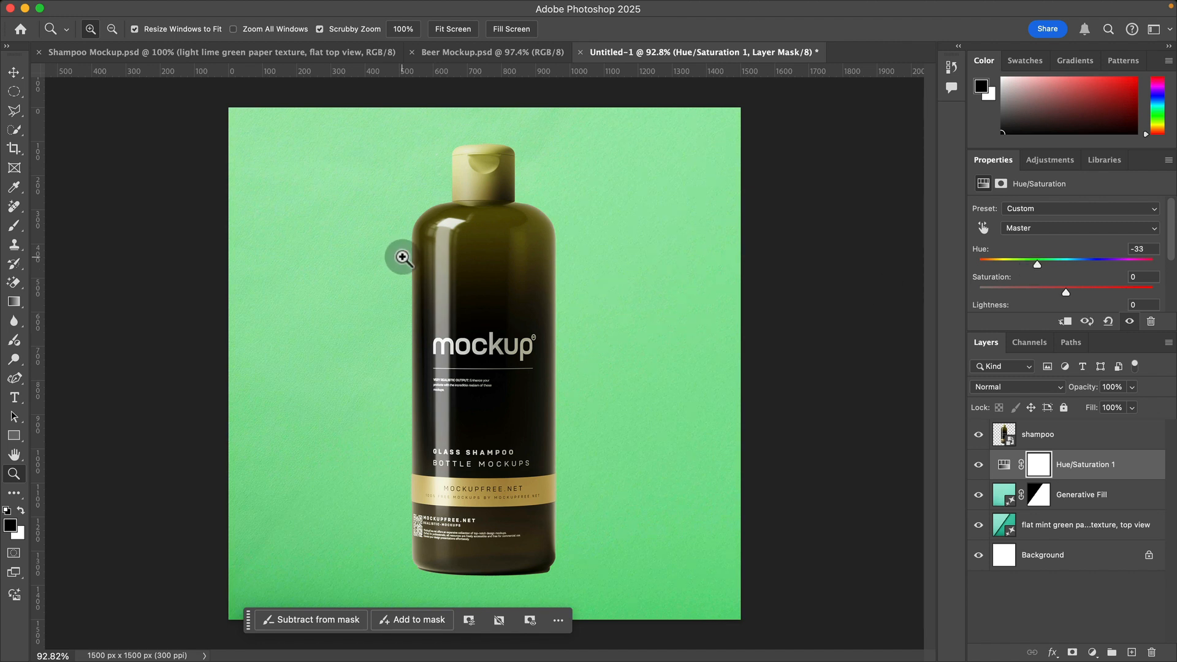
Step: Deselect all layers and draw an elliptical selection about 515 px wide over the canvas's lower-left corner, extending past the bottom edge
left_click(14, 72)
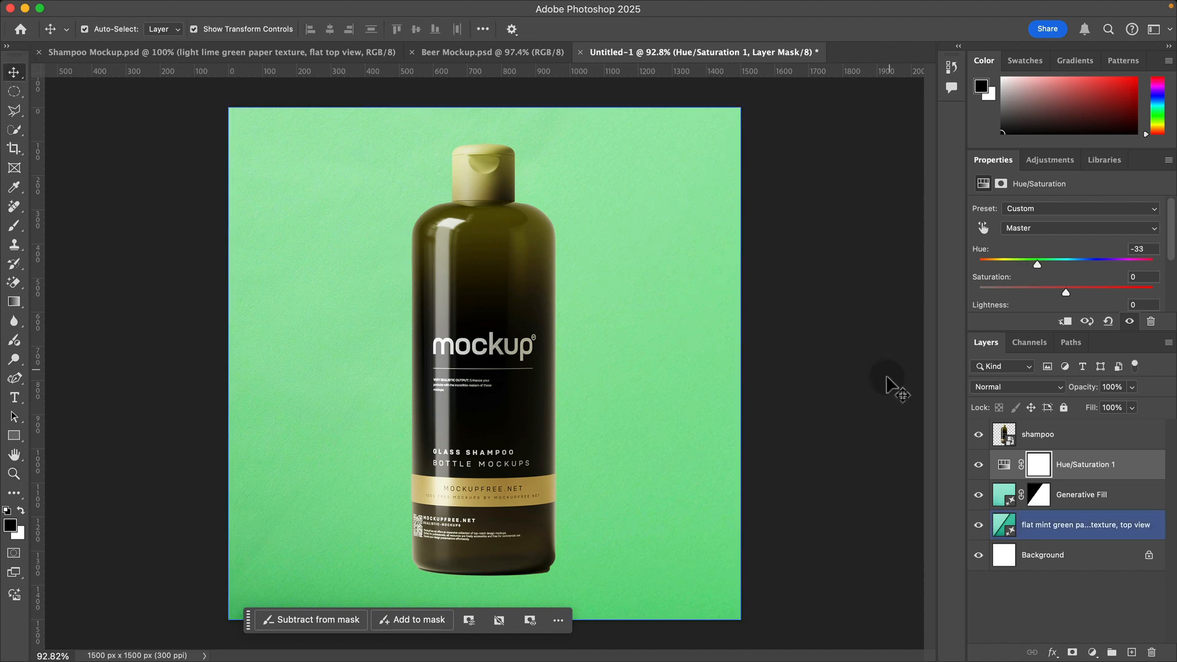
left_click(778, 350)
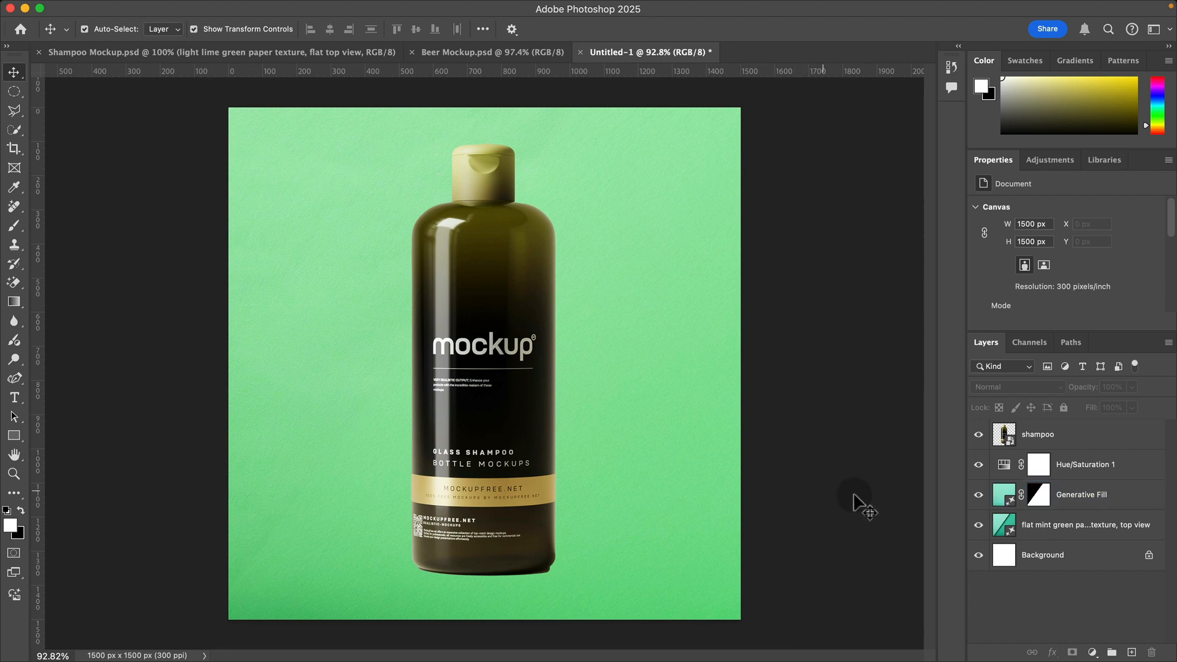
left_click(14, 91)
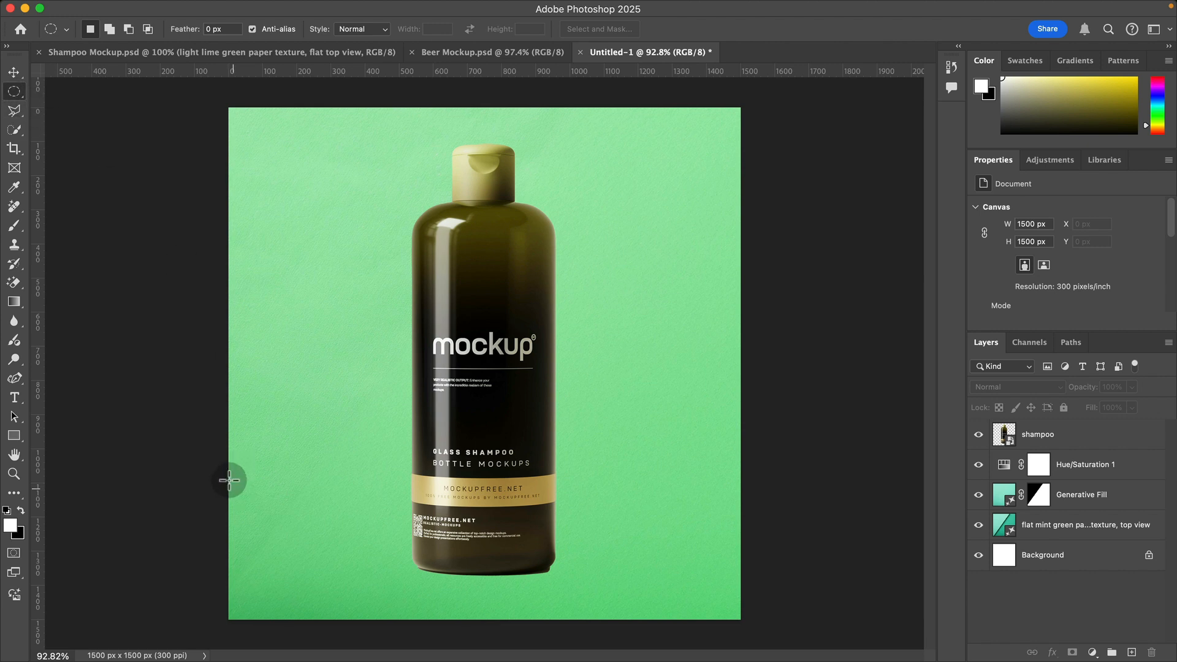
mouse_move(409, 659)
left_mouse_down()
mouse_move(388, 649)
mouse_move(404, 653)
left_mouse_up()
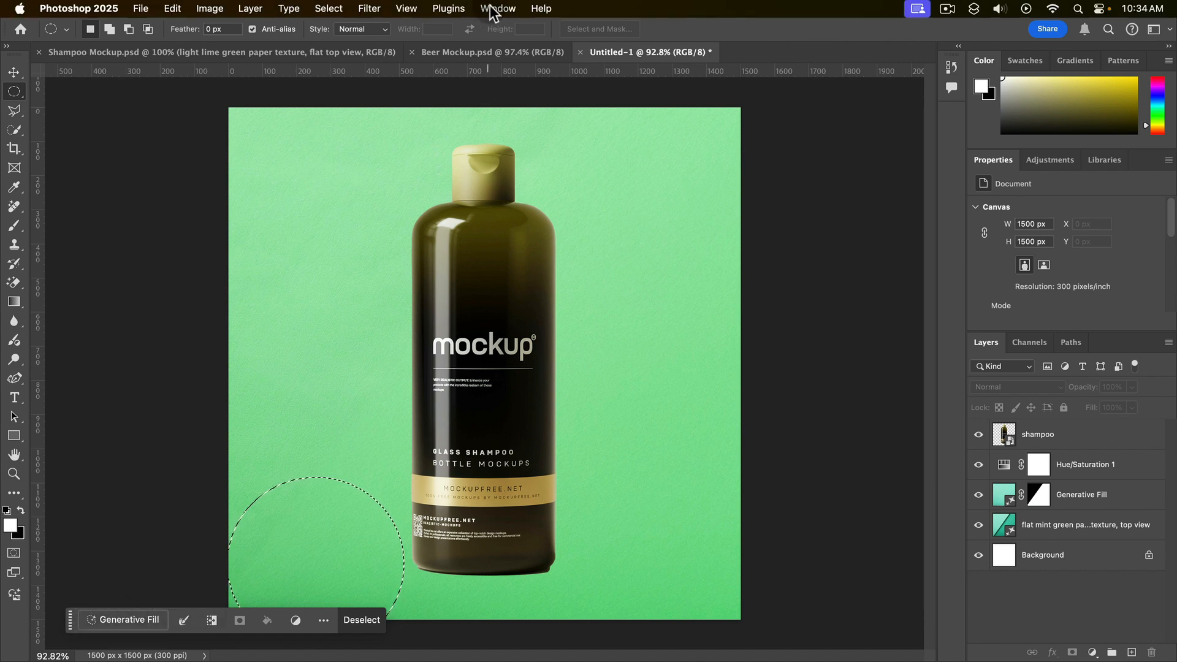
Step: Fill the elliptical selection using Generative Fill with the prompt "mint leaves, top view"
left_click(492, 9)
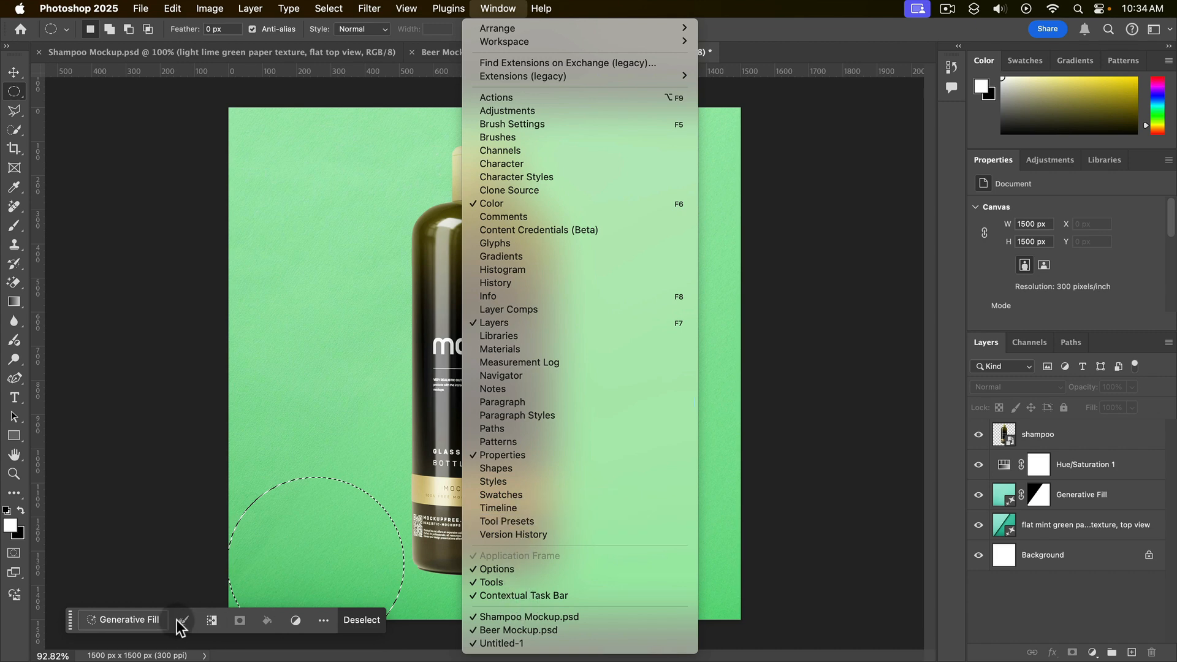
left_click(134, 622)
left_click(119, 620)
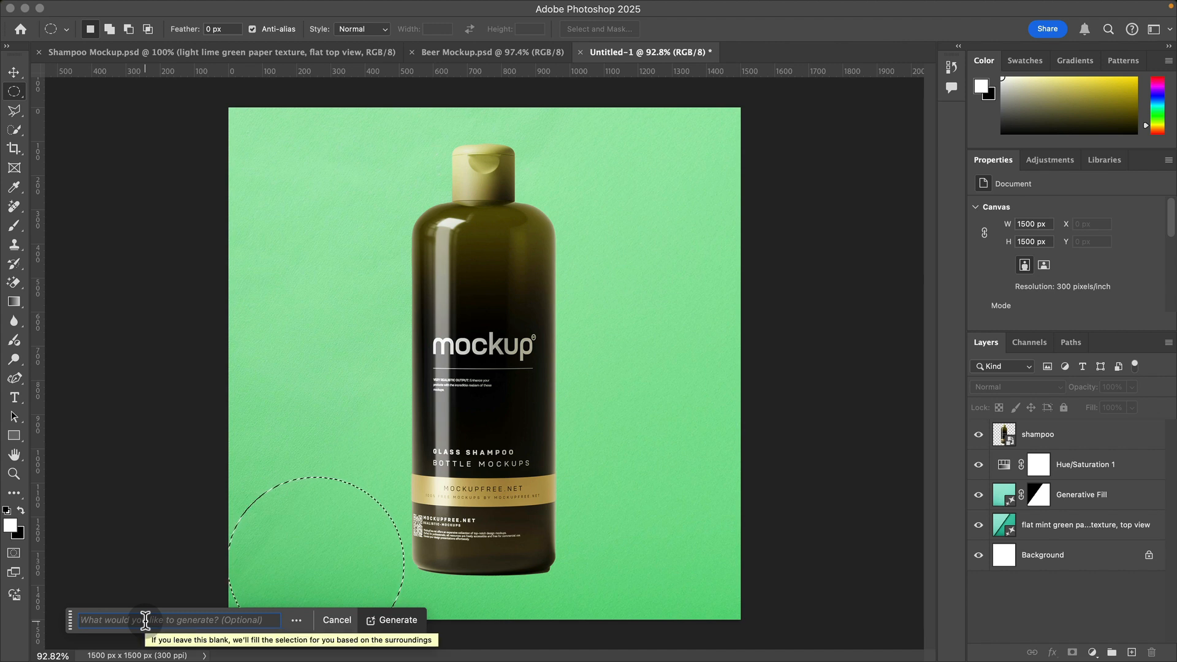
type("mint leaves, top view")
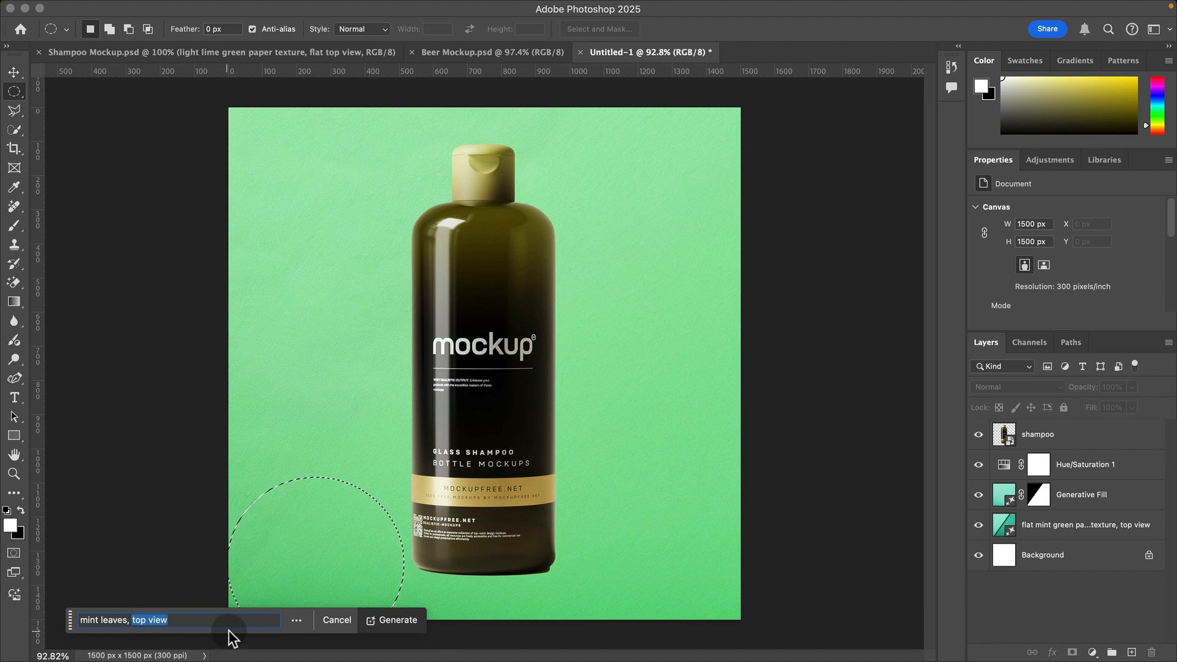
key("Return")
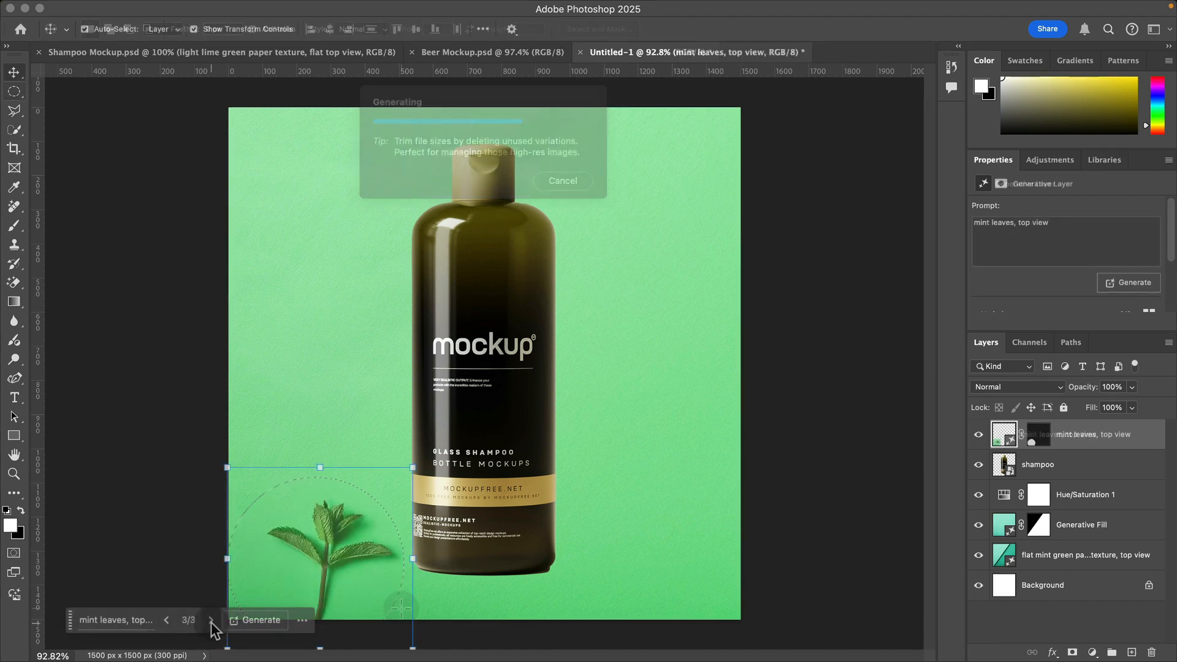
Step: Compare the three mint leaf variations, return to variation 1 and generate similar ones from it
left_click(211, 623)
left_click(211, 623)
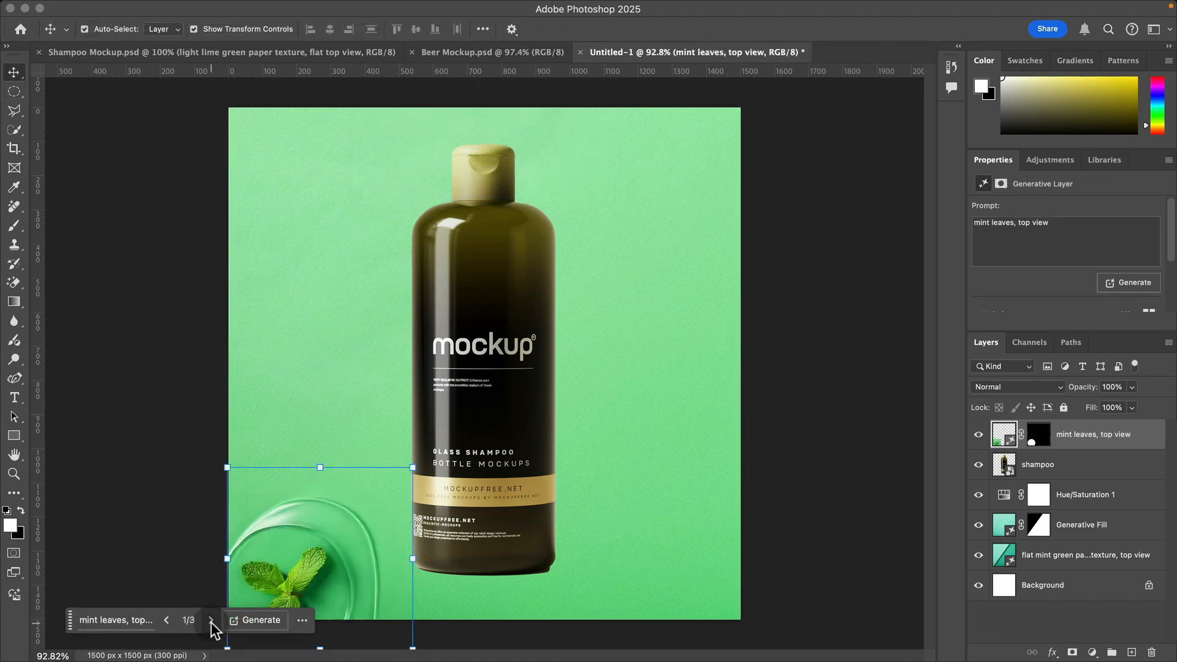
left_click(211, 623)
left_click(211, 623)
left_click(210, 622)
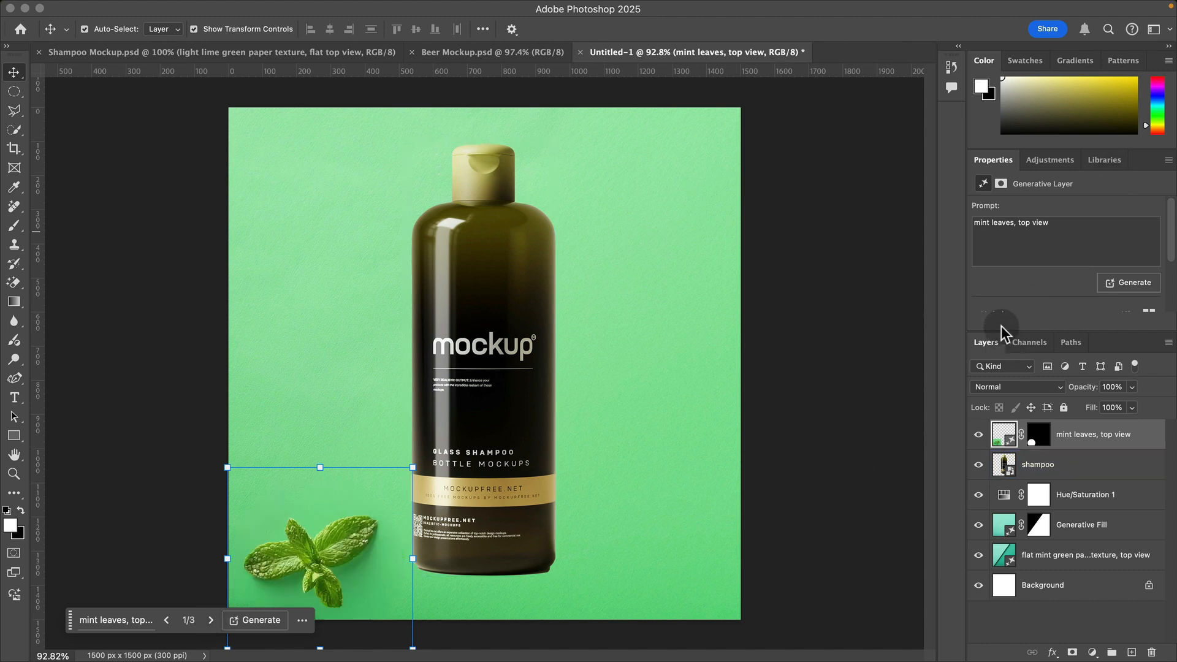
left_click_drag(998, 335, 1006, 417)
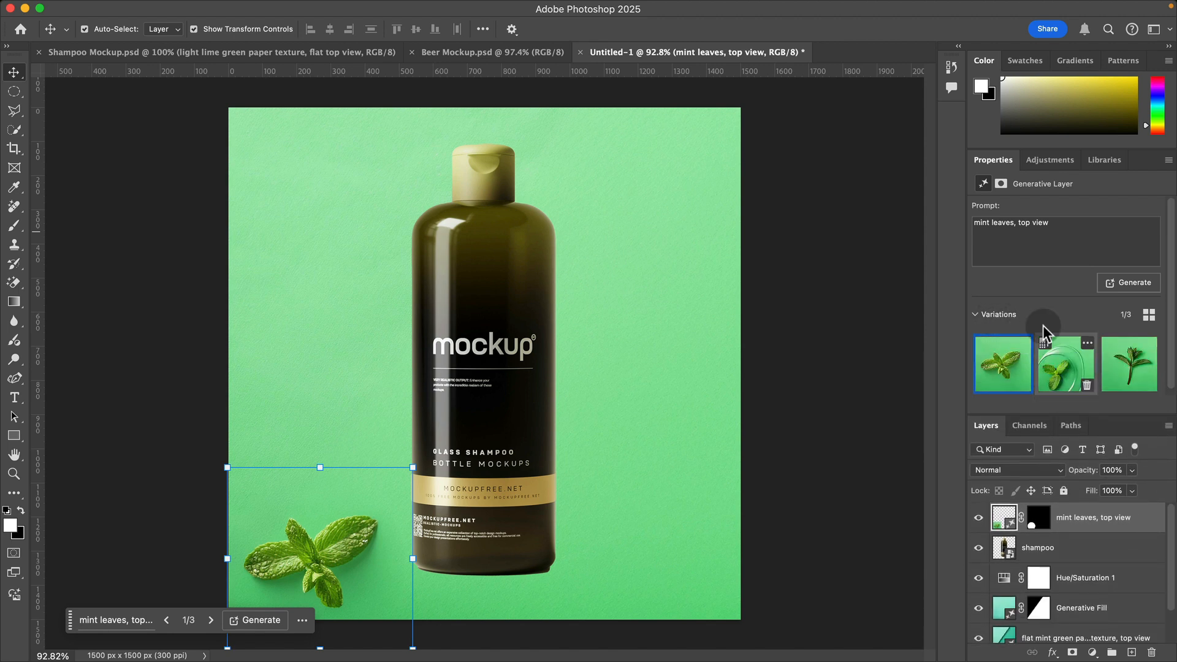
left_click(1024, 345)
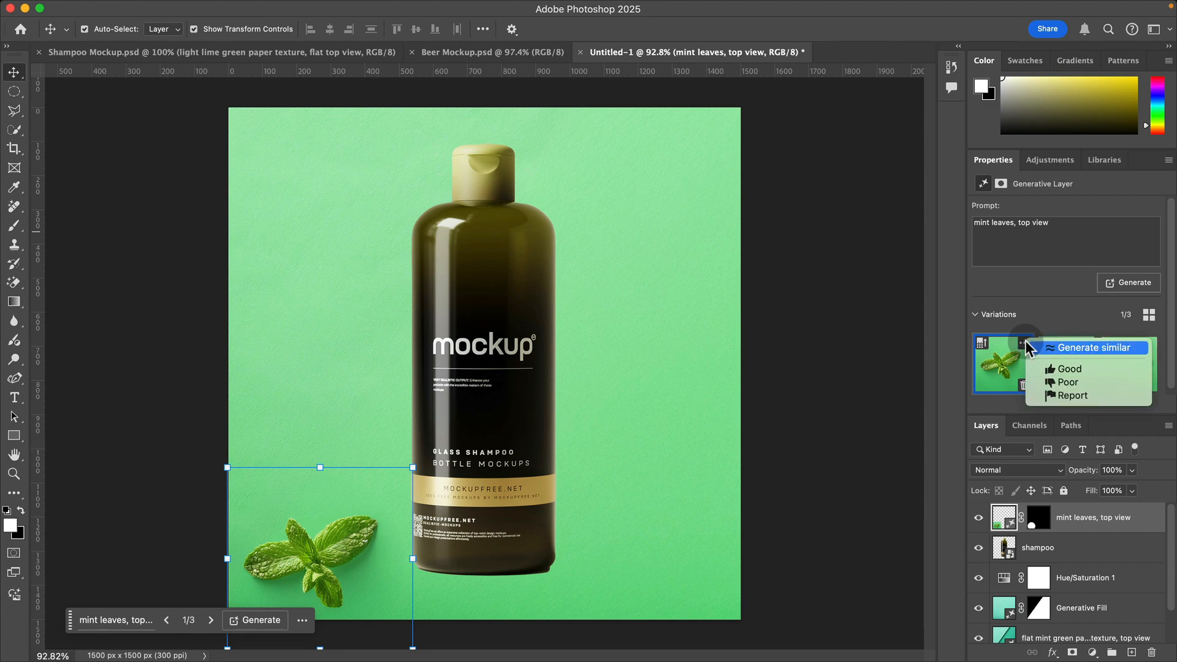
left_click(1098, 348)
Step: Dock the Properties panel as a collapsed icon and close the Libraries and Adjustments panels
left_click_drag(984, 161, 961, 118)
left_click(960, 117)
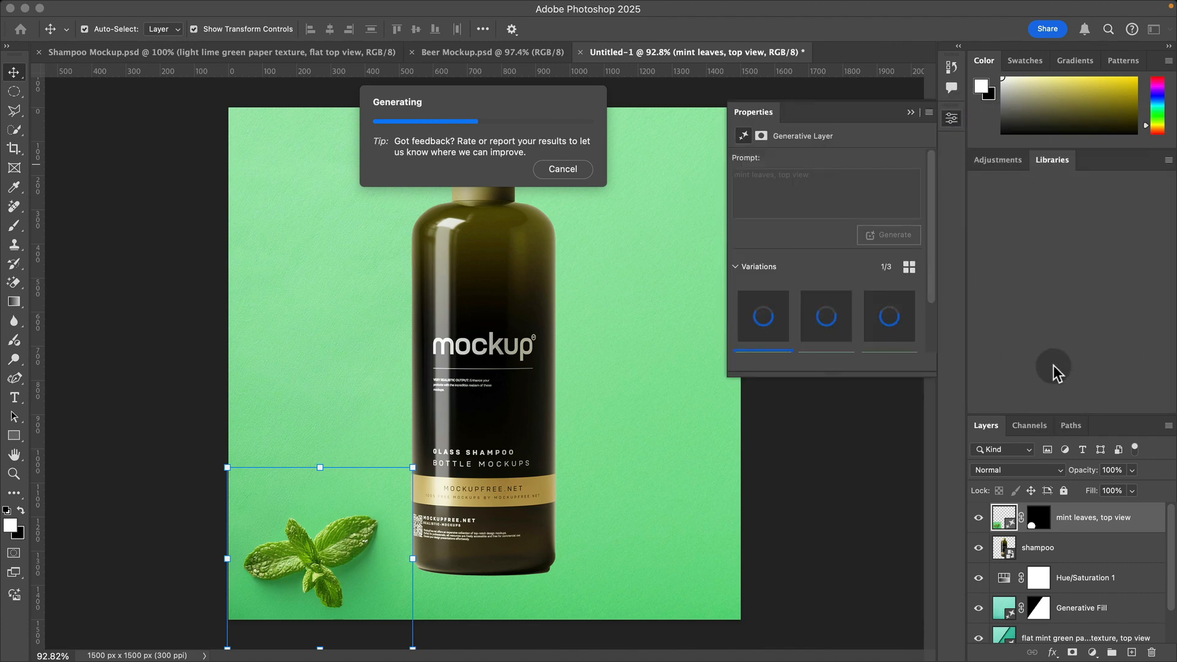
right_click(1052, 158)
left_click(1039, 166)
right_click(1012, 158)
left_click(1038, 168)
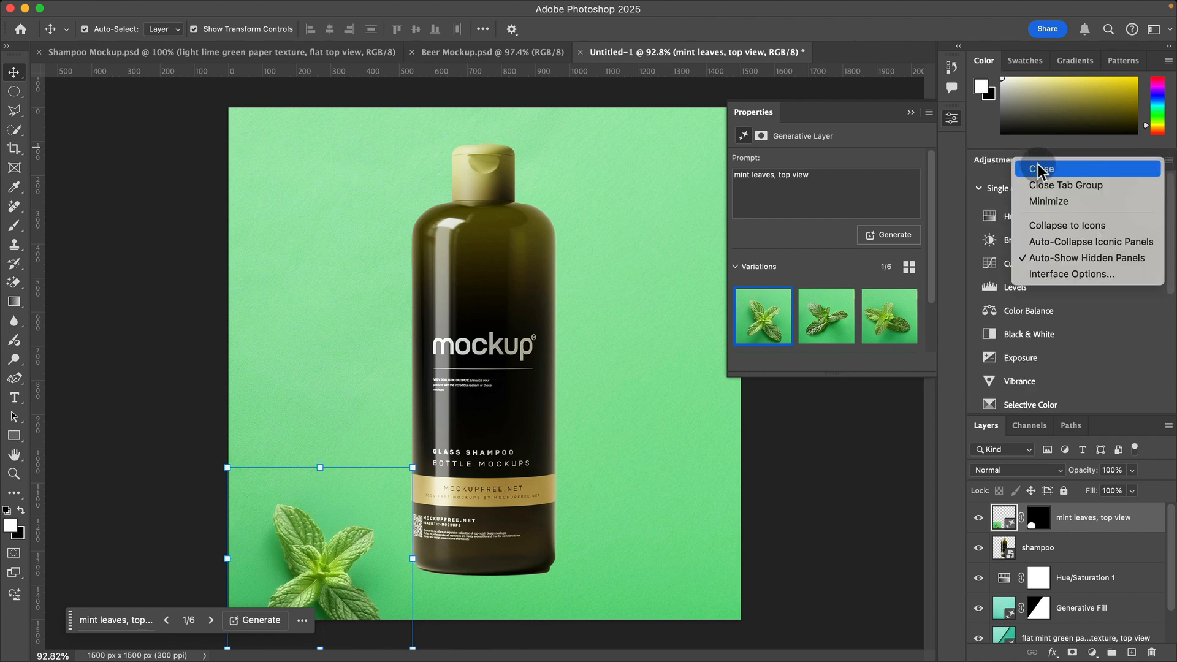
Step: Compare the new mint leaf variations and keep variation 2 of 6
left_click(824, 319)
left_click(891, 325)
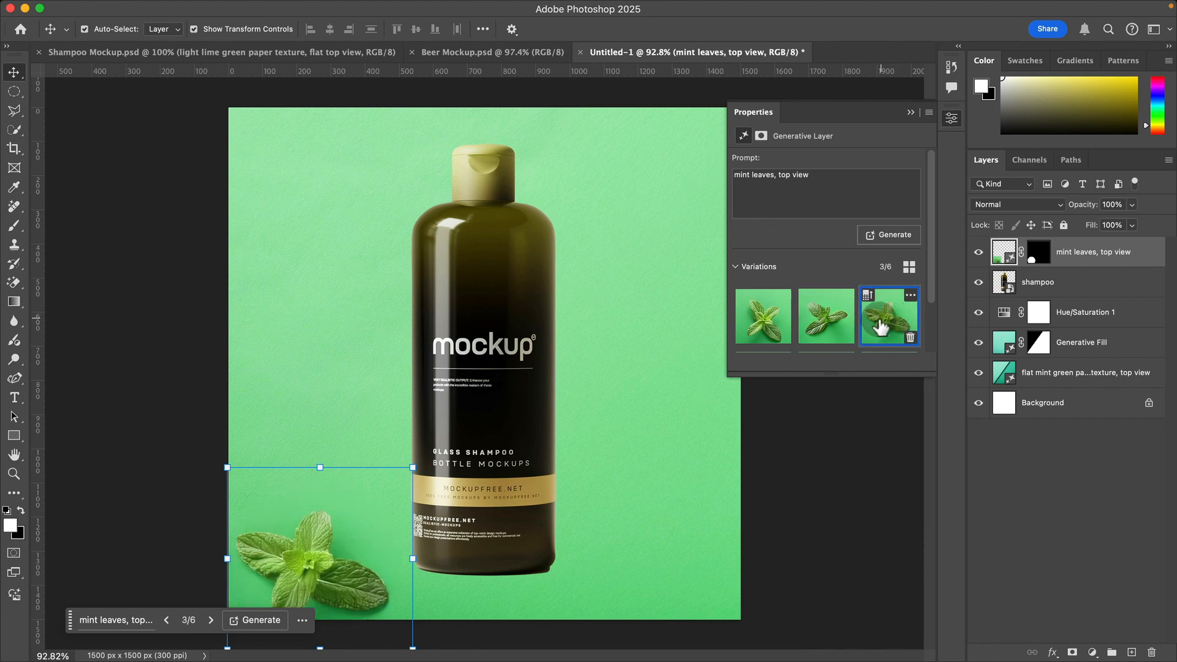
left_click(841, 324)
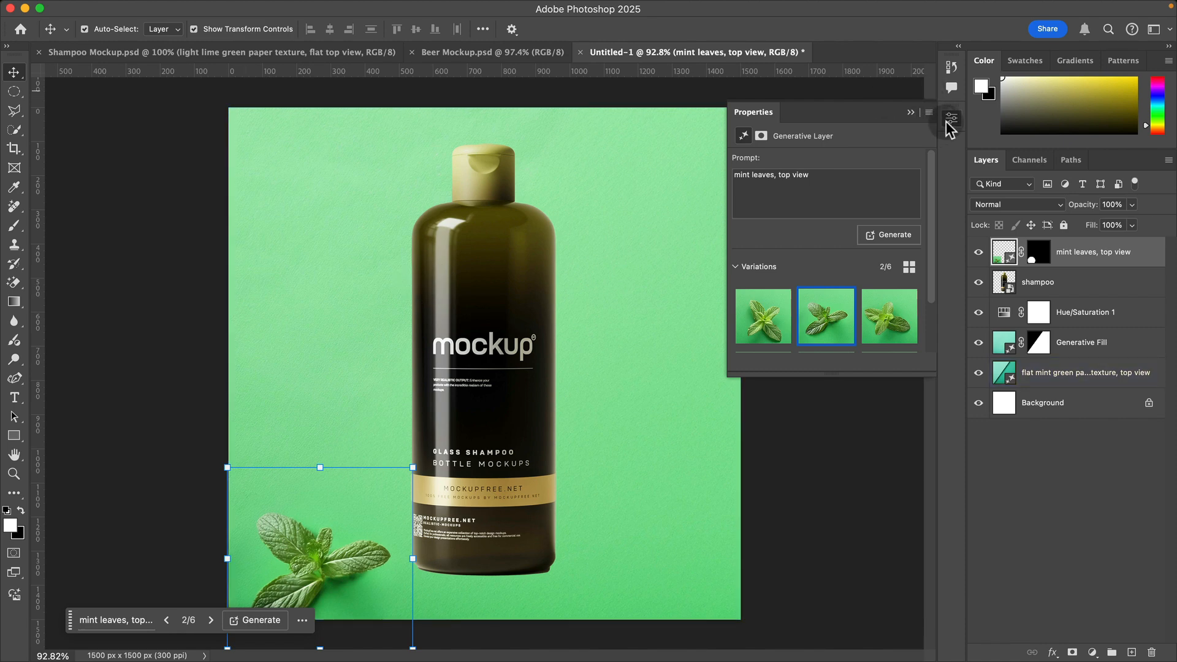
Step: Draw a large elliptical selection over the canvas's upper-right corner, extending past the right edge
left_click(13, 92)
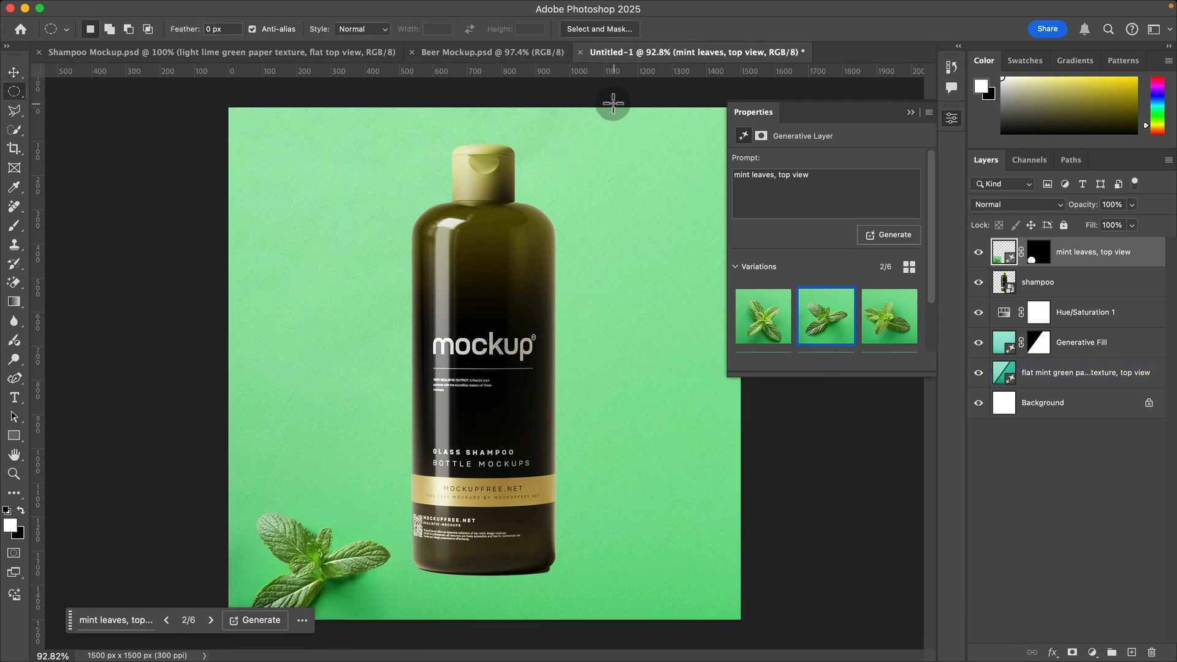
left_click_drag(596, 104, 805, 300)
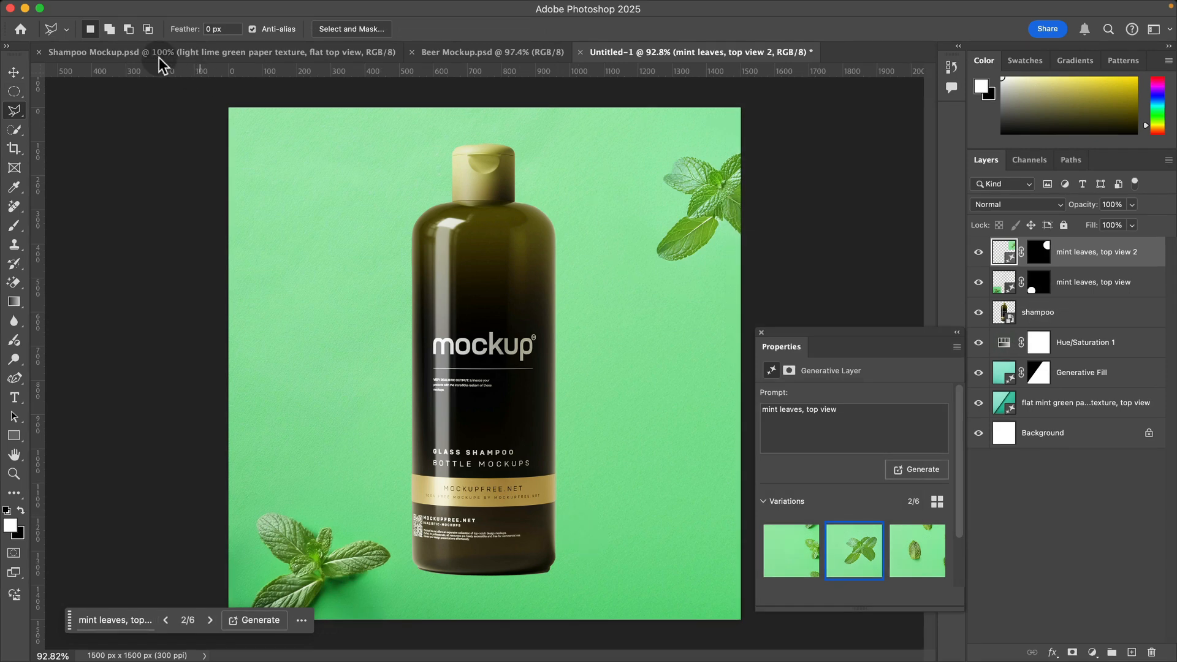
Step: Check Shampoo Mockup.psd for reference, and give the bottle layer a drop shadow with 51% opacity, 128° angle and 14% spread
left_click(220, 52)
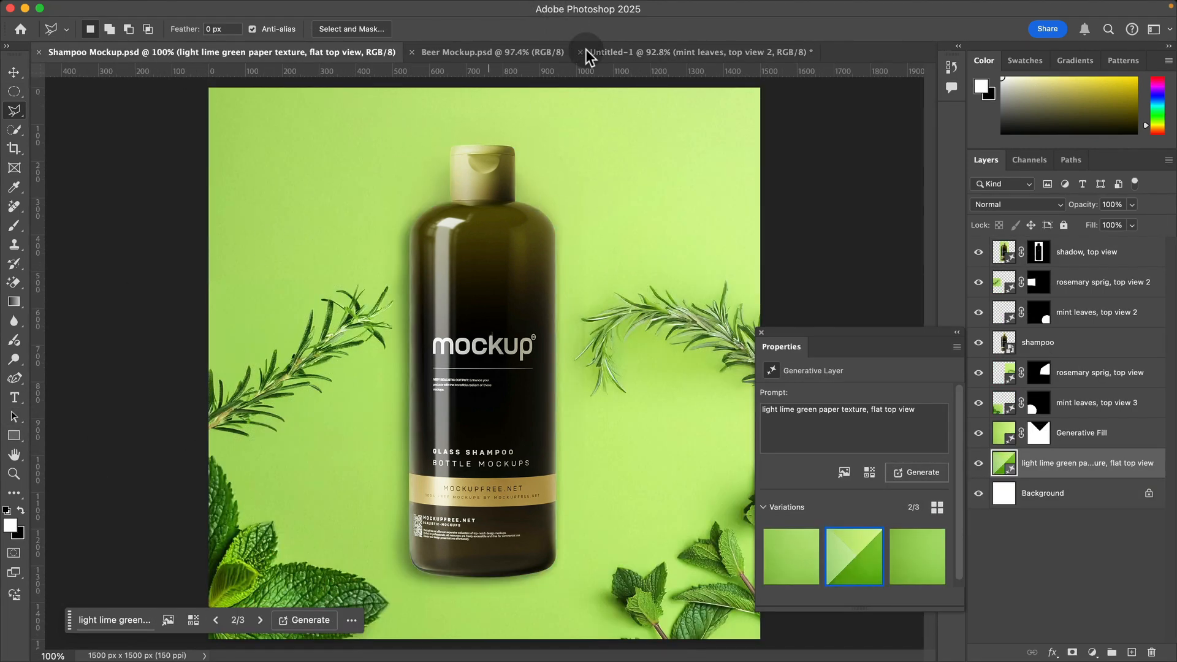
left_click(652, 54)
key("v")
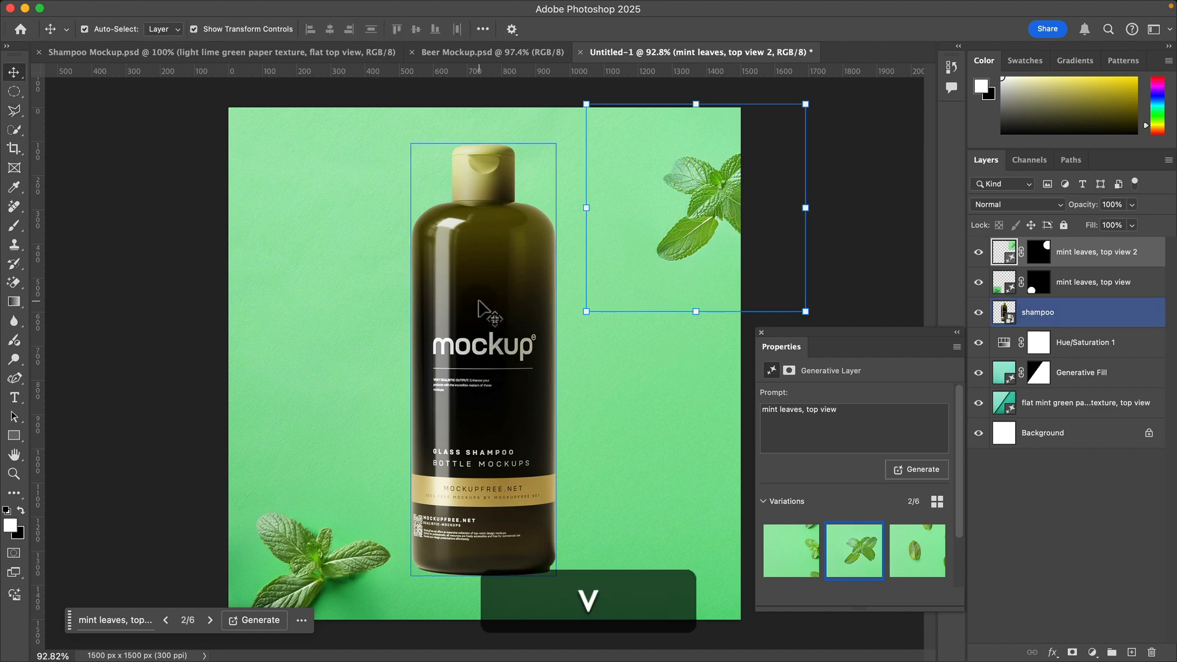
left_click(480, 305)
double_click(1137, 312)
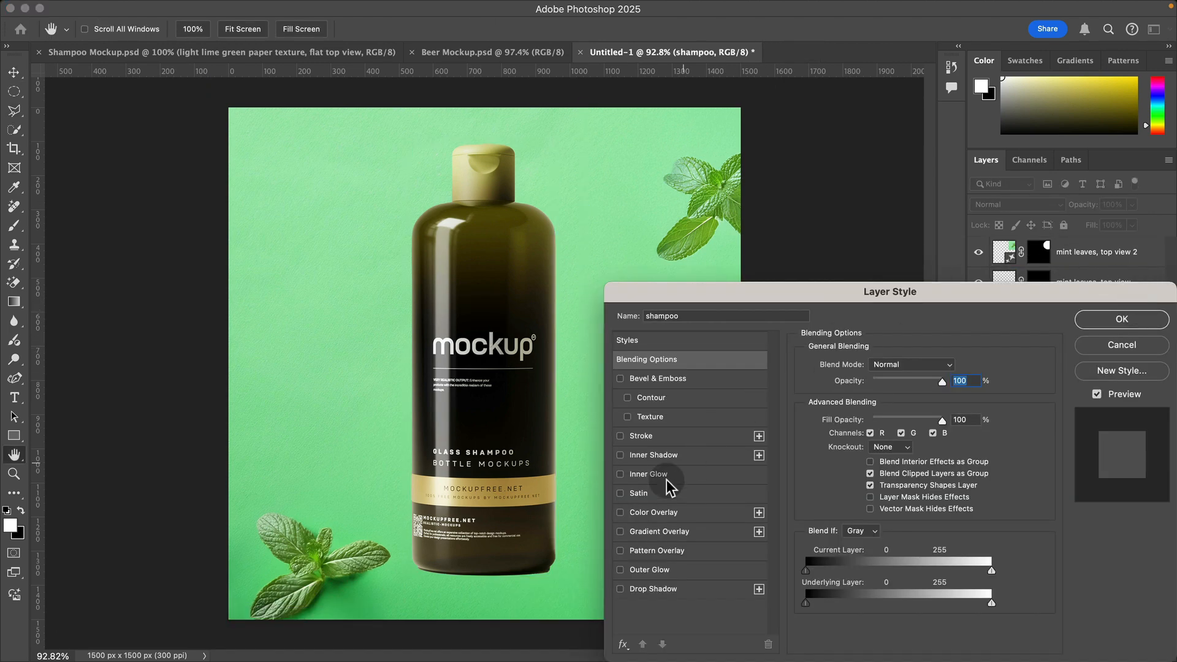
left_click(667, 590)
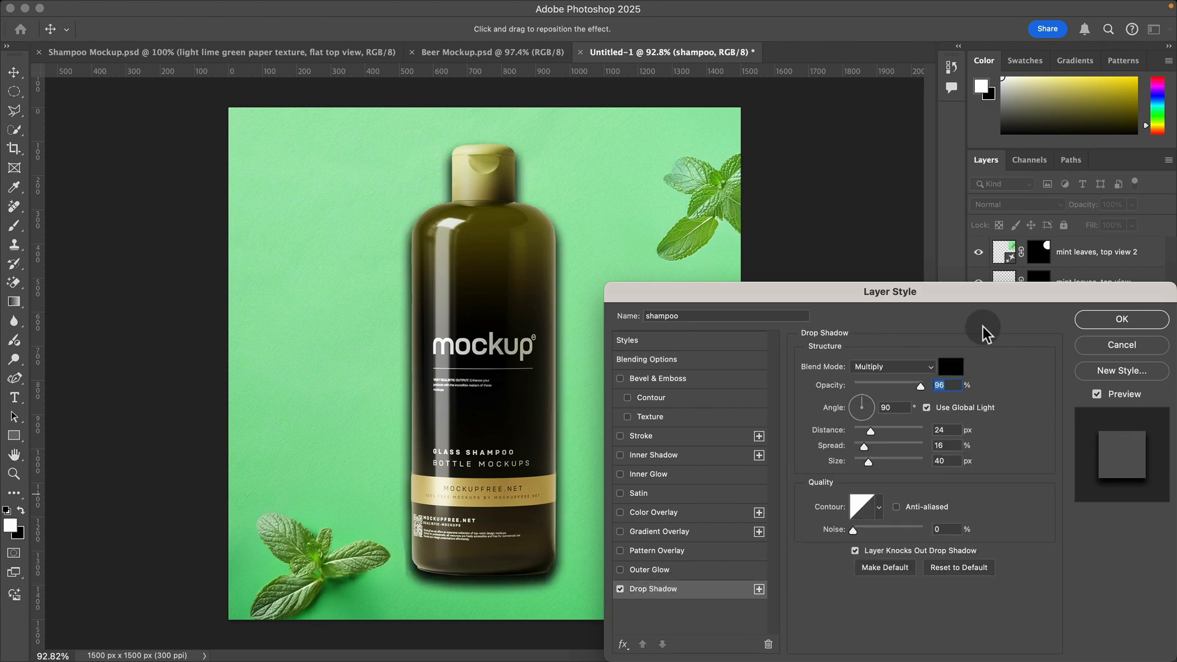
left_click_drag(861, 407, 863, 447)
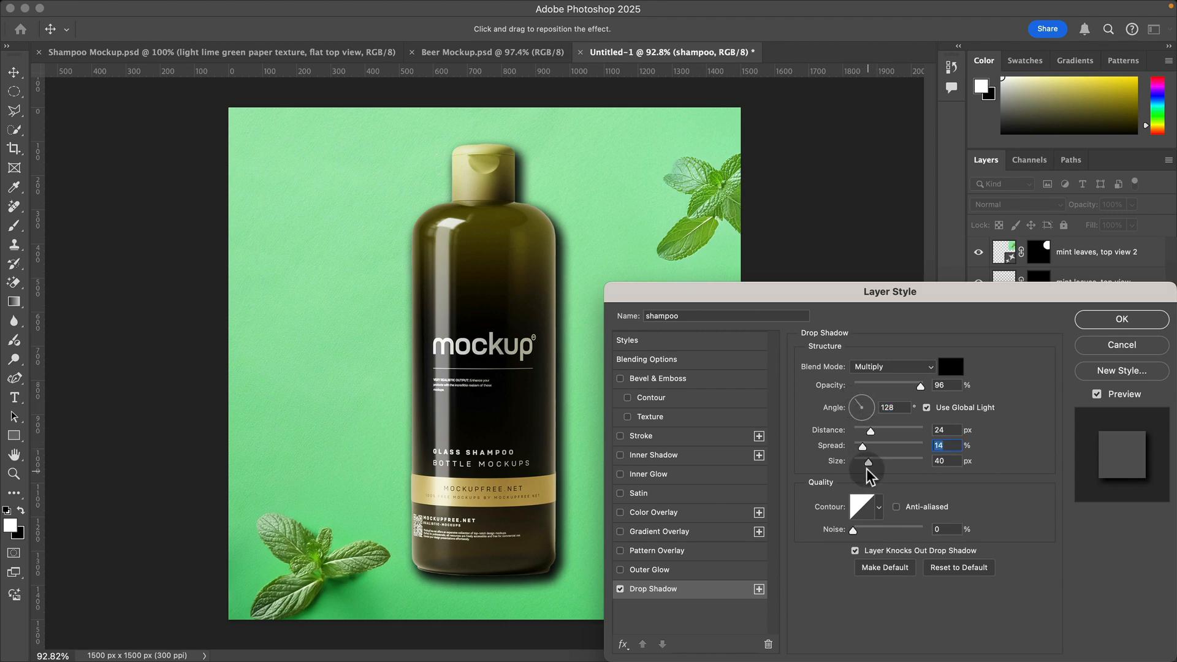
left_click(888, 386)
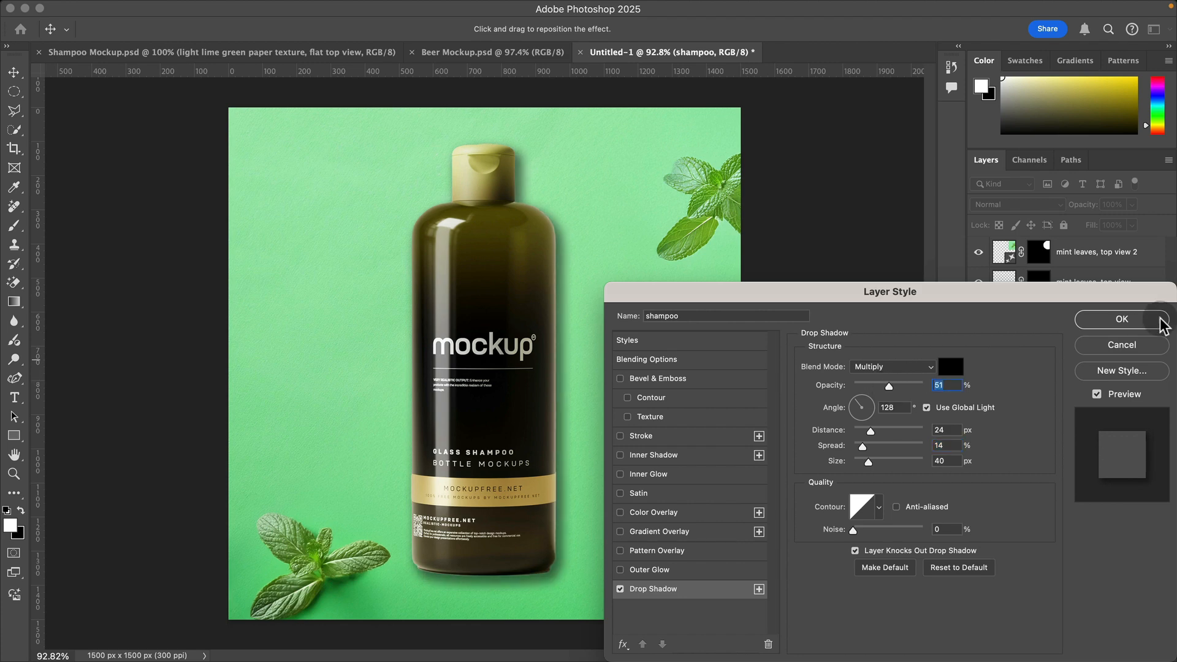
left_click(1163, 319)
Step: Outline the lower-right area beside the bottle with the Polygonal Lasso, overlapping the bottle's edge and extending past the canvas
left_click(811, 149)
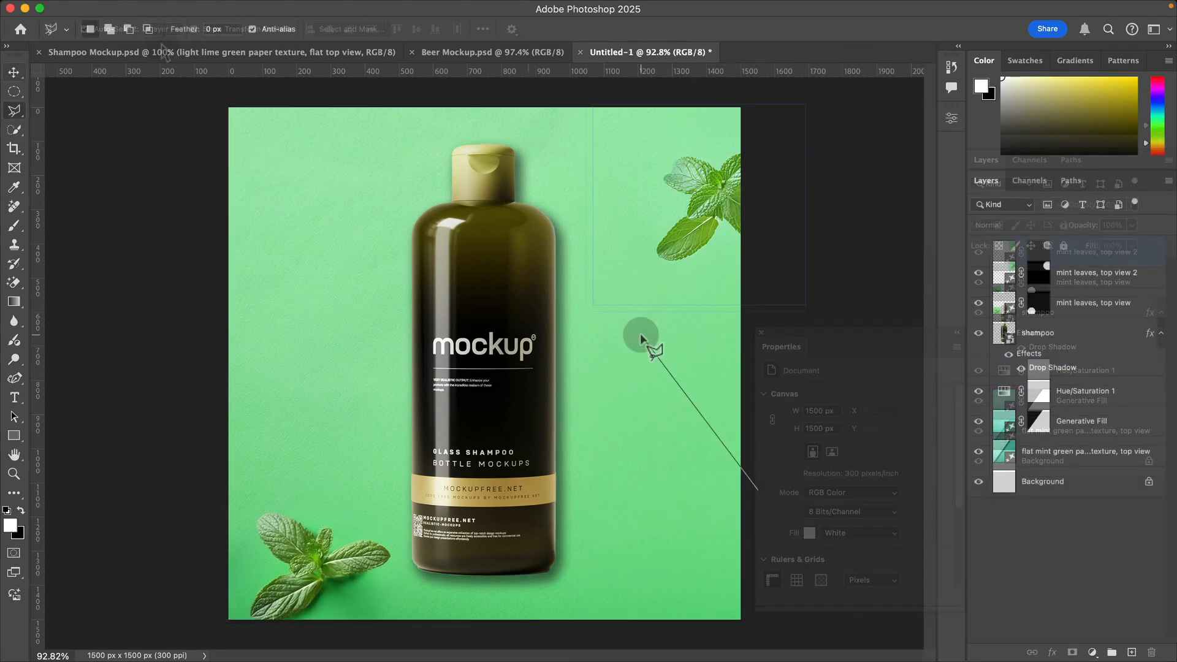
left_click(641, 335)
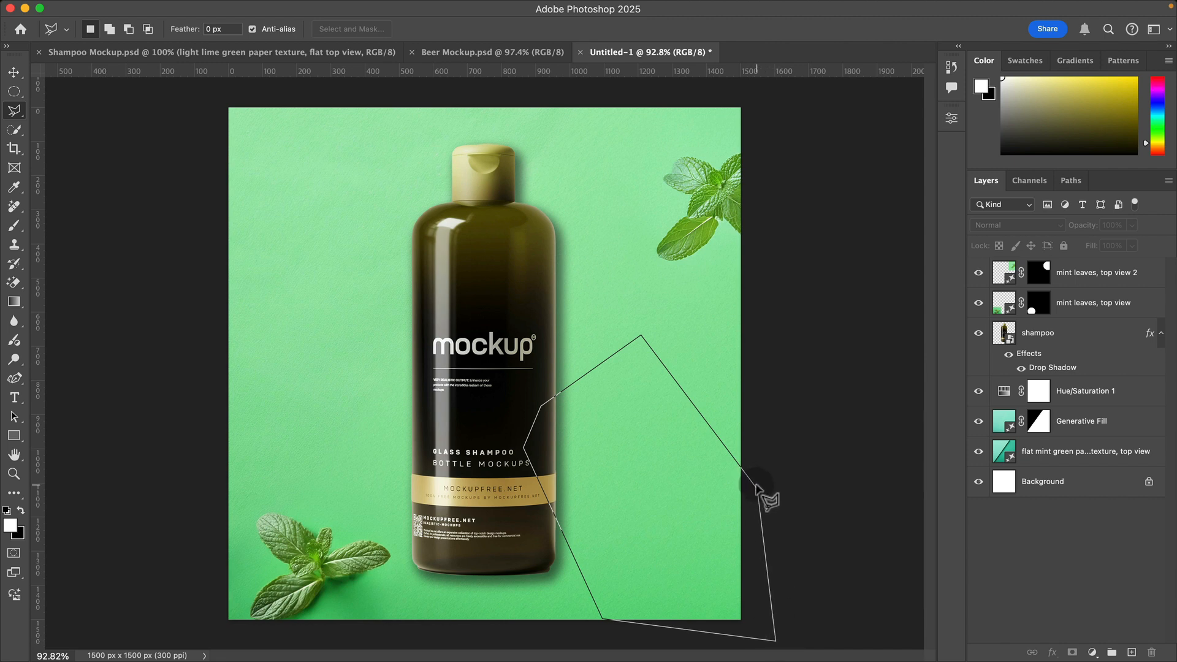
left_click(749, 484)
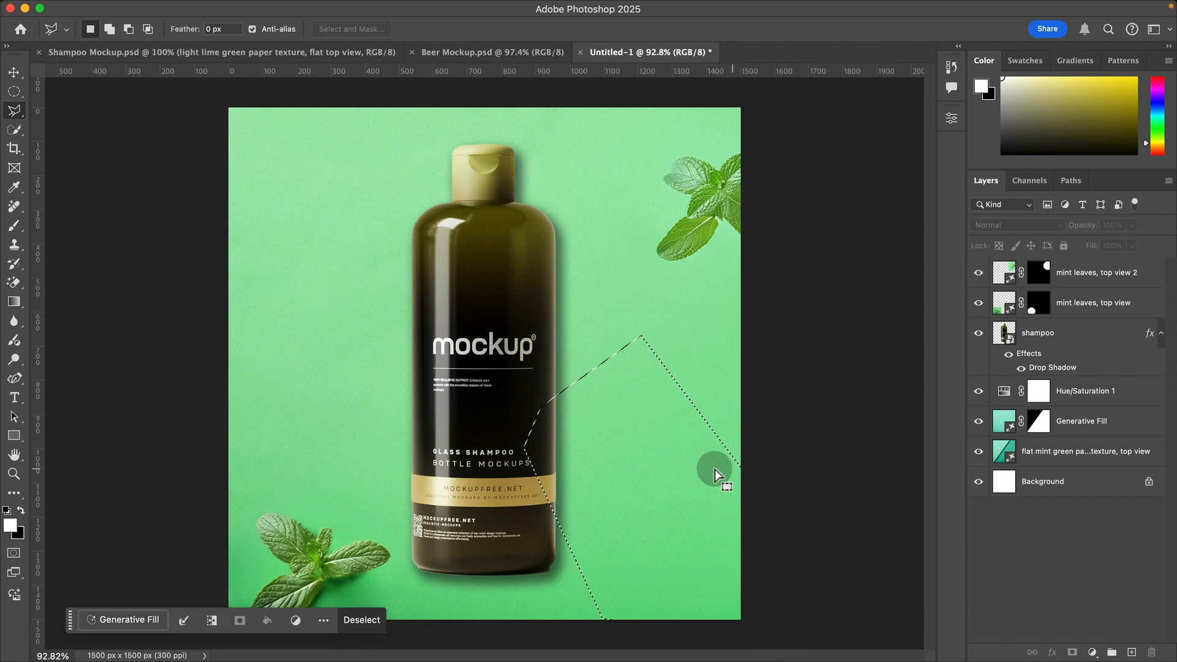
Step: Fill the polygonal selection using Generative Fill with the prompt "rosemary sprig, top view"
left_click(121, 620)
type("rosemary sprig, top view")
key("Return")
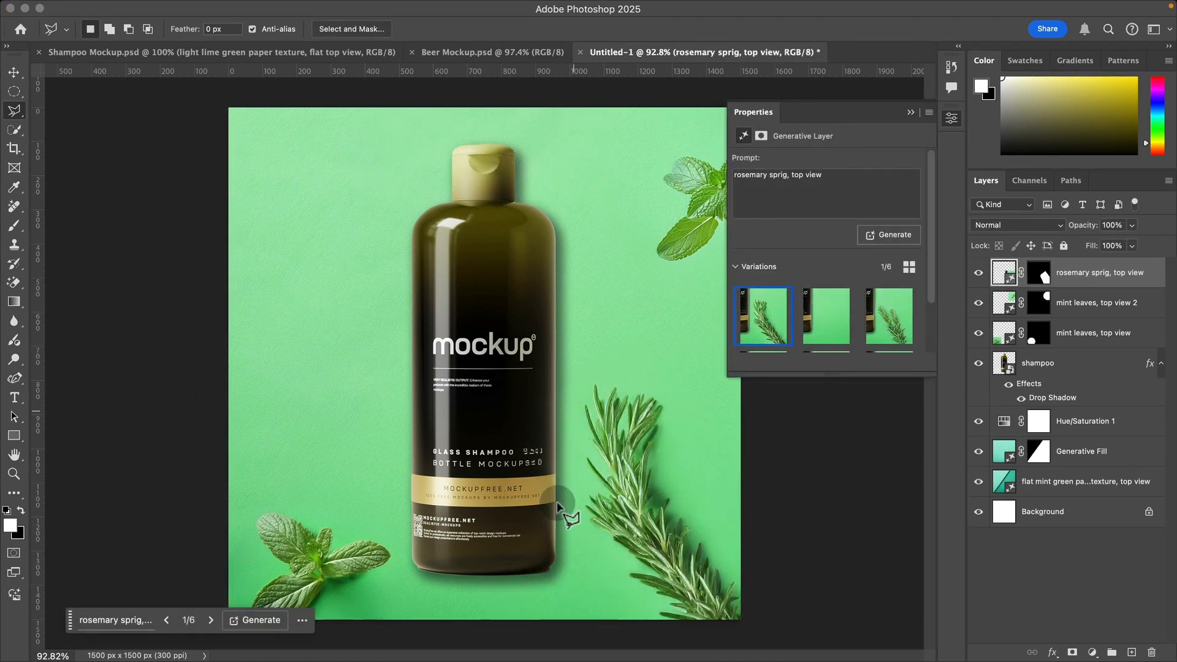
Step: Try moving the generated rosemary sprig toward the bottle
left_click(1086, 591)
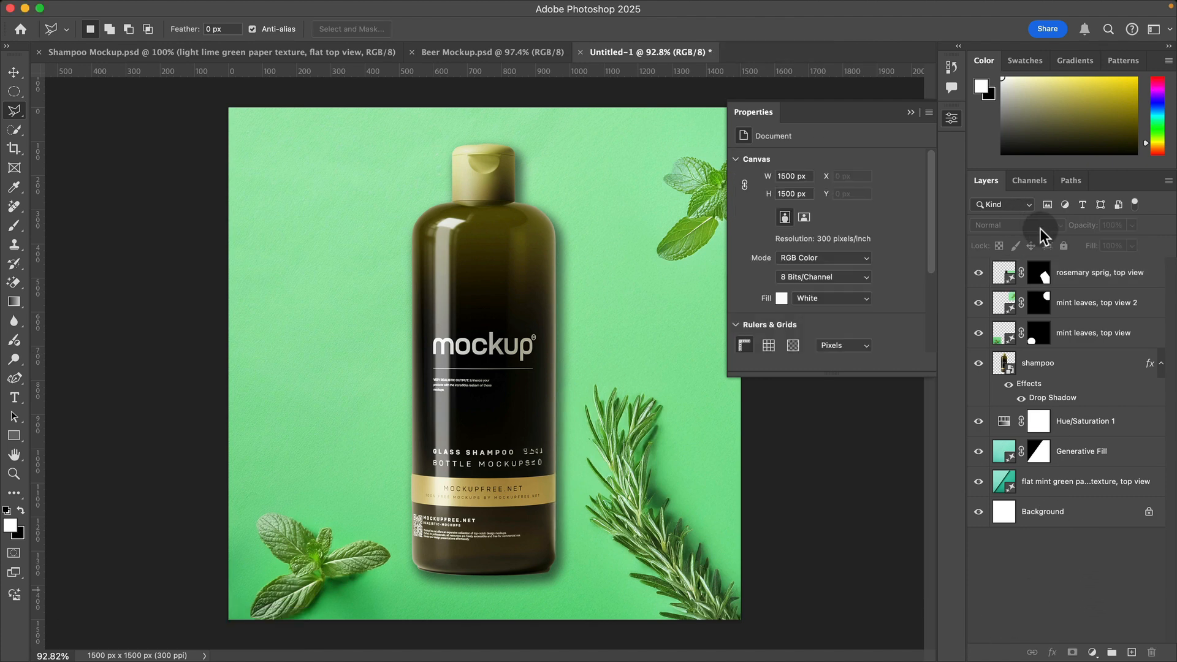
key("v")
left_click(621, 406)
left_click(473, 377)
left_click(638, 420)
left_click_drag(640, 417, 576, 407)
key("super+z")
key("super+z")
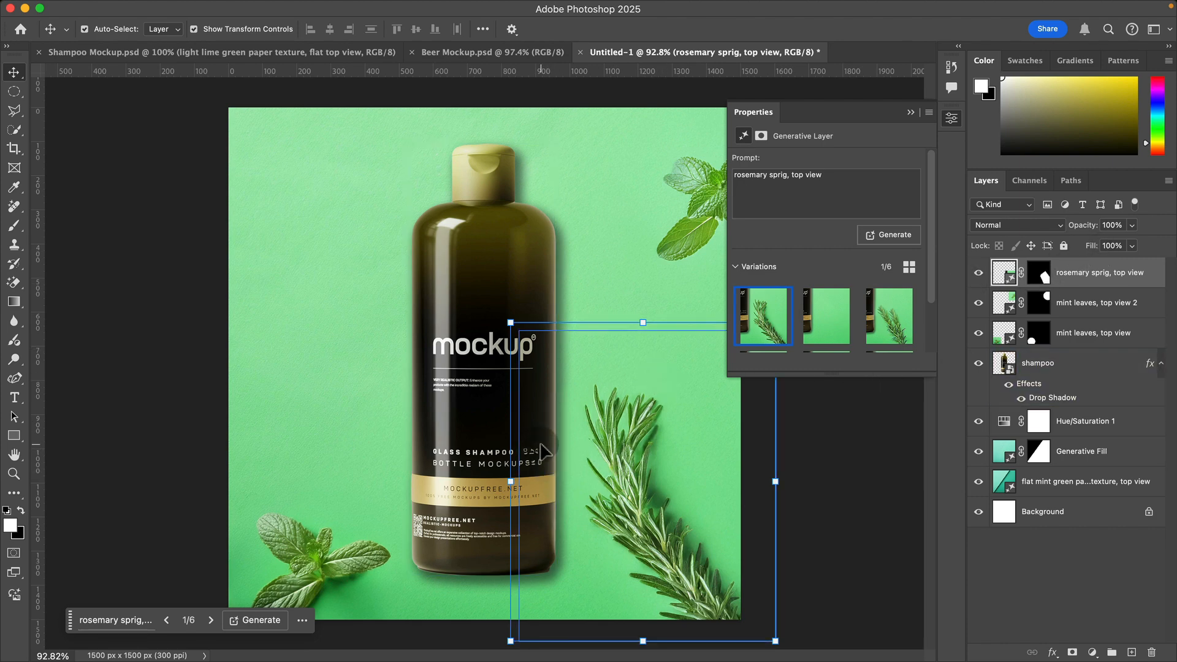
Step: Paint black on the rosemary layer's mask with a brush of about 284 px to hide its overlap along the bottle
left_click(1035, 278)
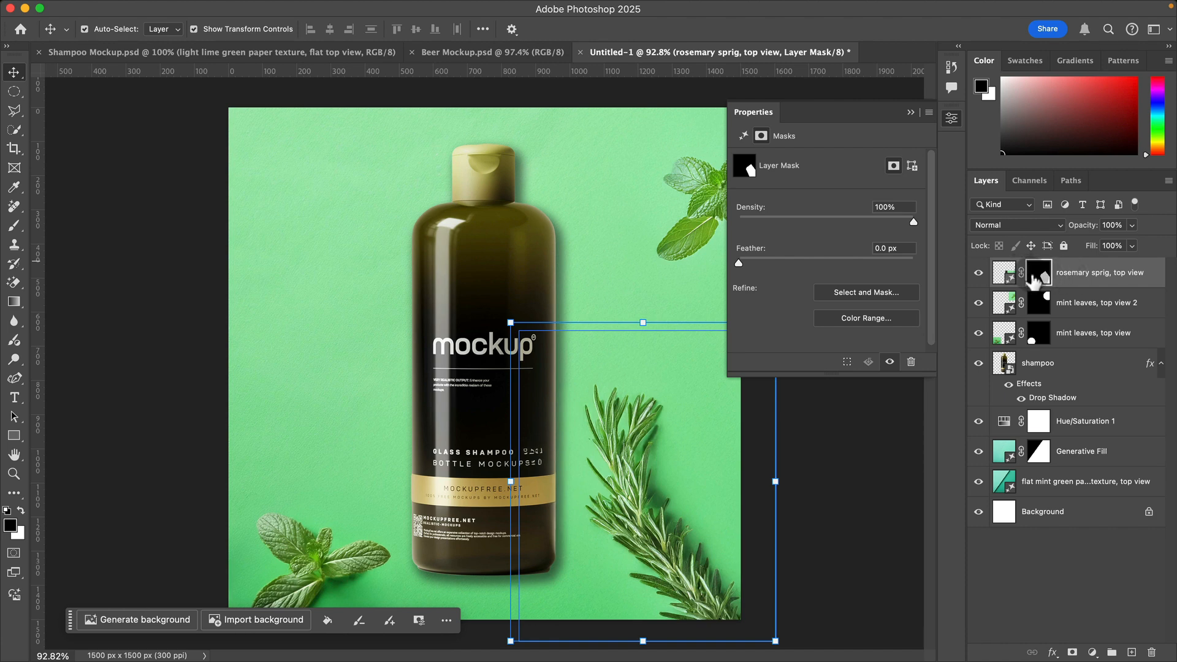
key("b")
mouse_move(477, 411)
left_mouse_down()
mouse_move(276, 429)
mouse_move(325, 434)
left_mouse_up()
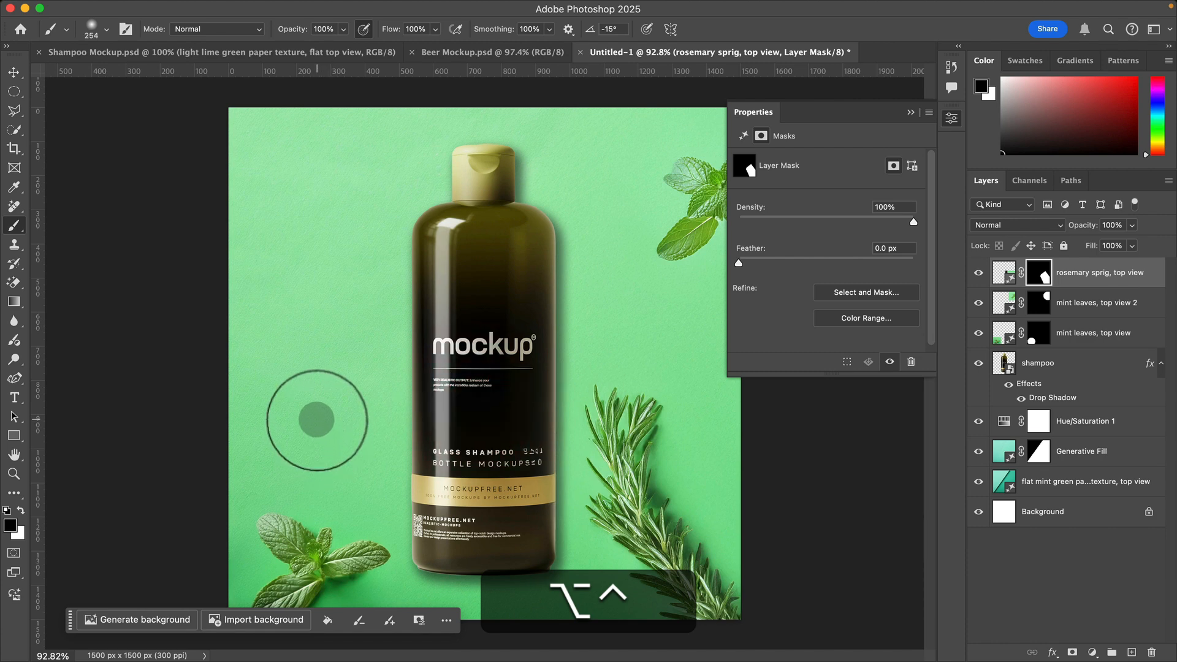
mouse_move(500, 437)
left_mouse_down()
mouse_move(521, 435)
mouse_move(507, 441)
left_mouse_up()
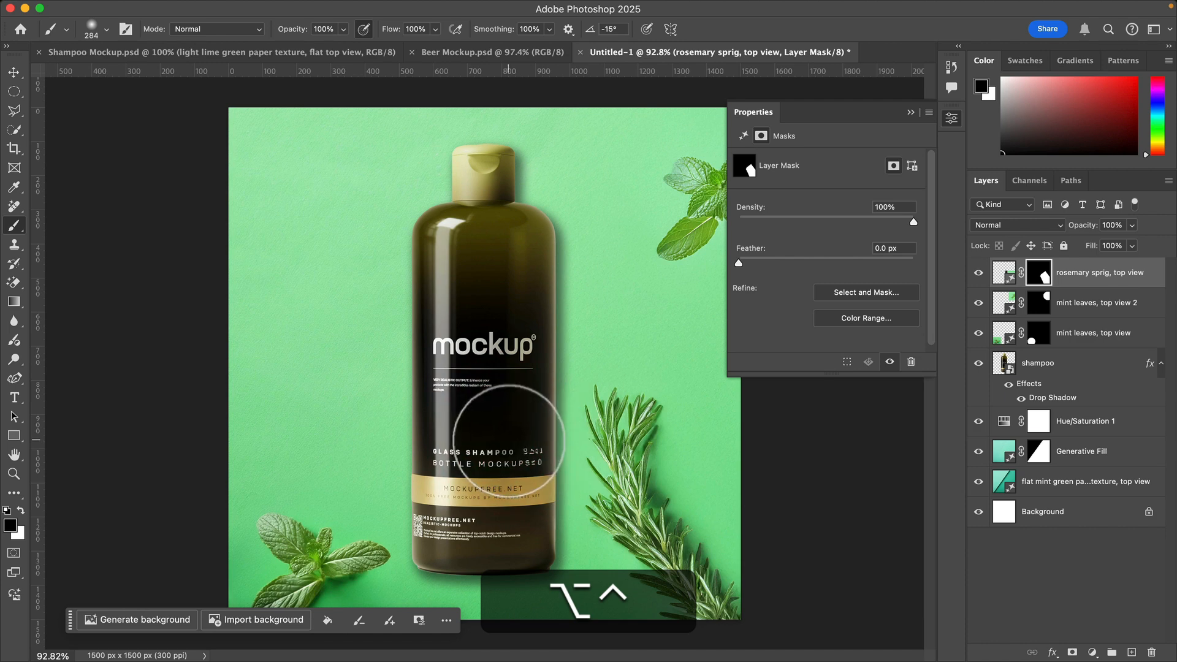
mouse_move(537, 335)
left_mouse_down()
mouse_move(522, 423)
mouse_move(529, 432)
mouse_move(524, 391)
mouse_move(530, 575)
mouse_move(517, 333)
mouse_move(508, 584)
left_mouse_up()
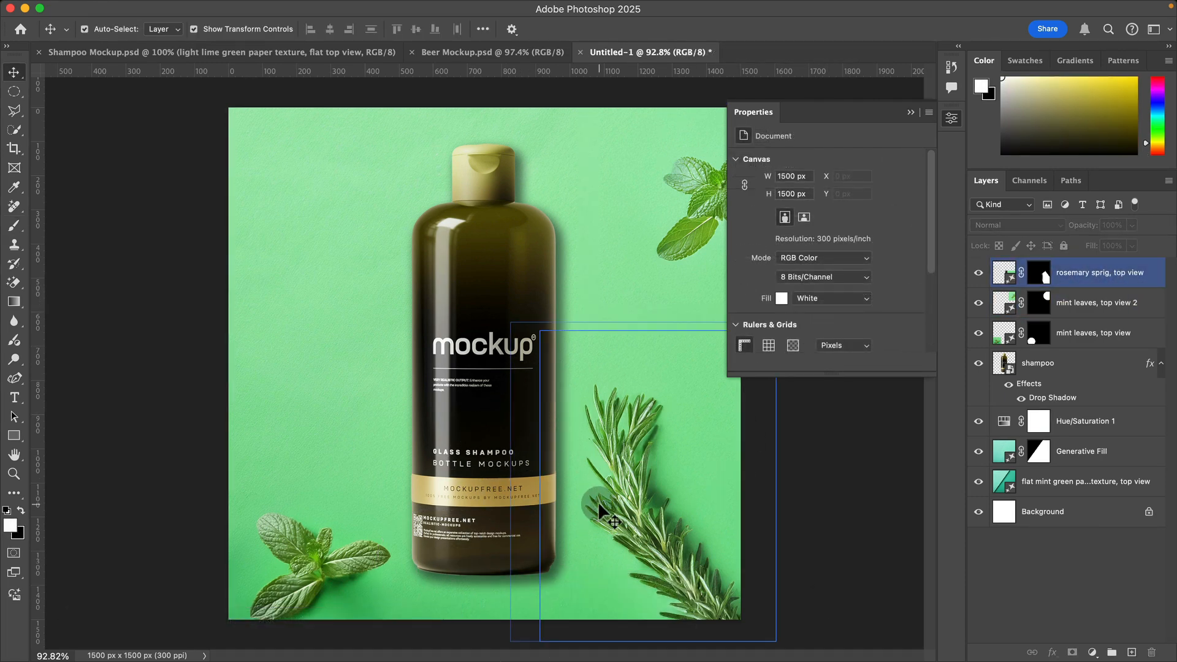
Step: Duplicate the masked rosemary layer, move the copy to the canvas's upper-left corner and turn it roughly upside down
left_click(600, 506)
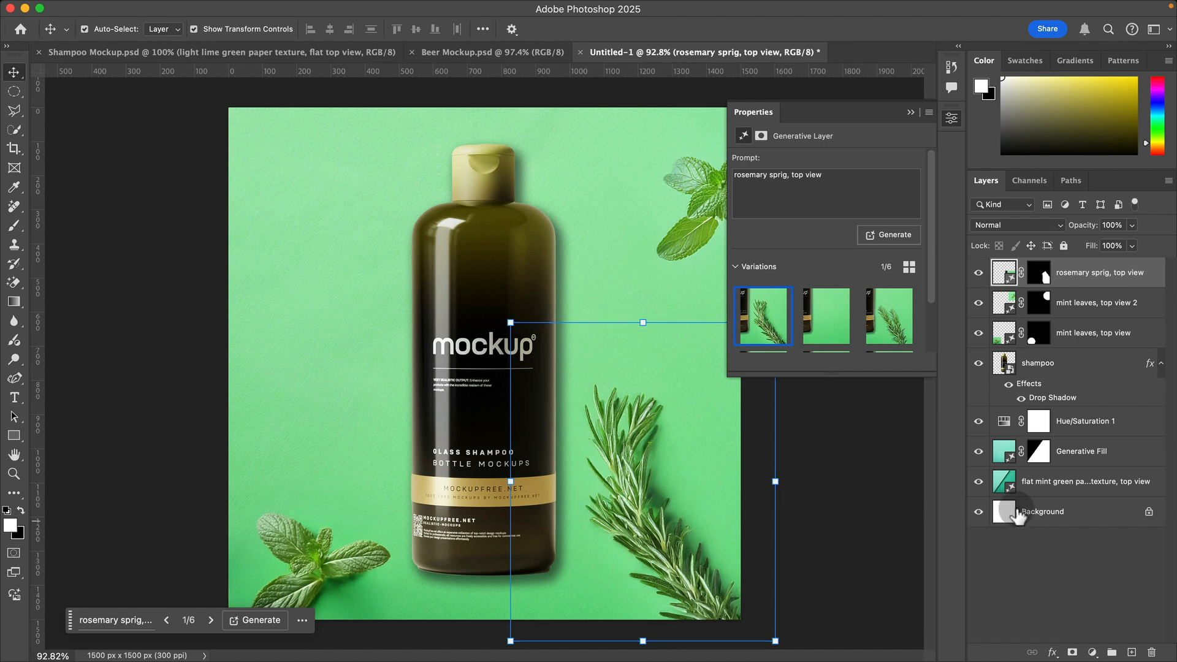
key("cmd+c")
key("cmd+v")
left_click_drag(494, 412, 344, 260)
left_click_drag(466, 204, 31, 147)
left_click_drag(257, 193, 348, 195)
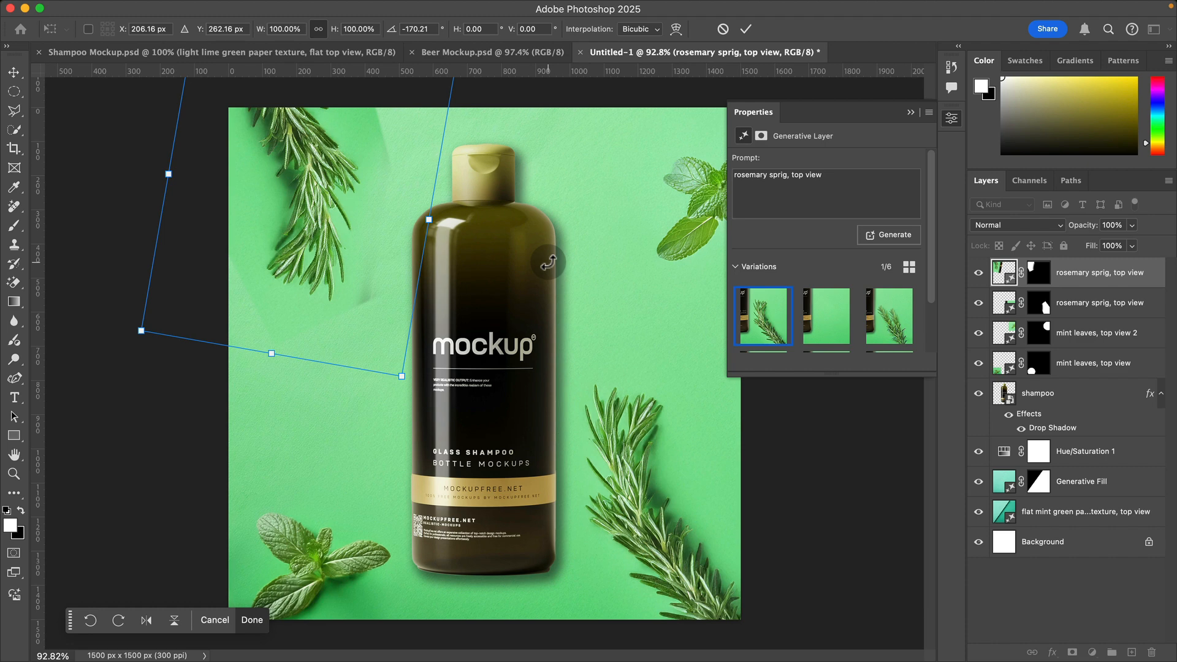
Step: Rotate the rosemary copy until its tips point at the bottle's shoulder, and fit it into the upper-left corner
left_click_drag(284, 209, 392, 233)
key("v")
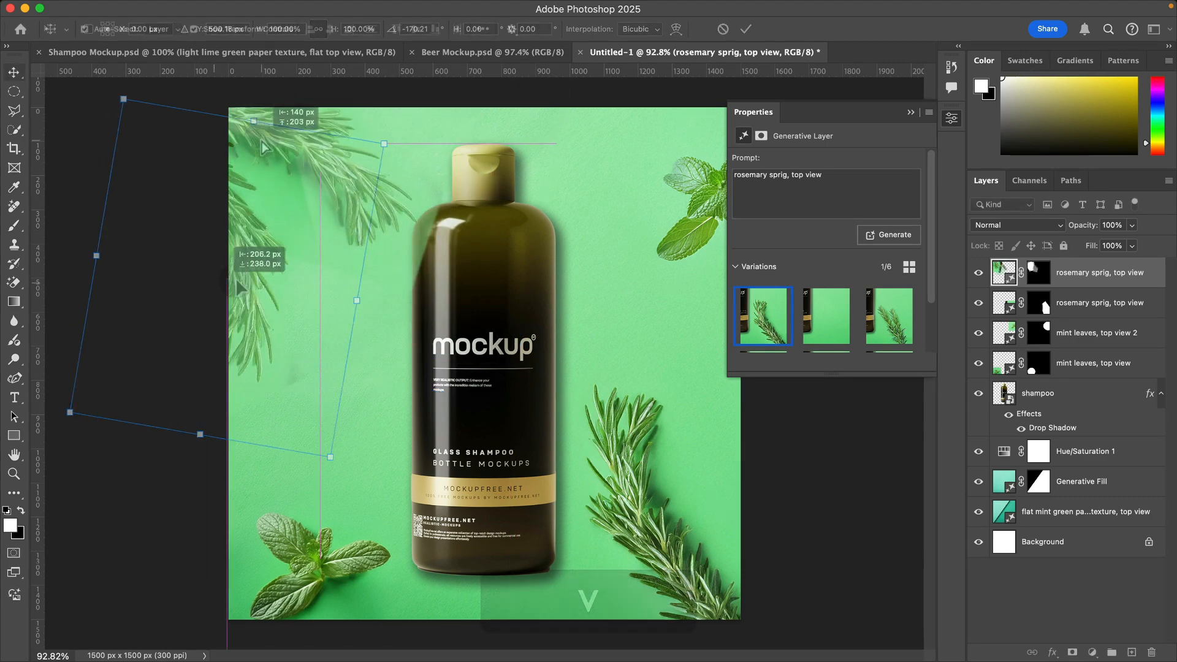
left_click_drag(265, 147, 344, 198)
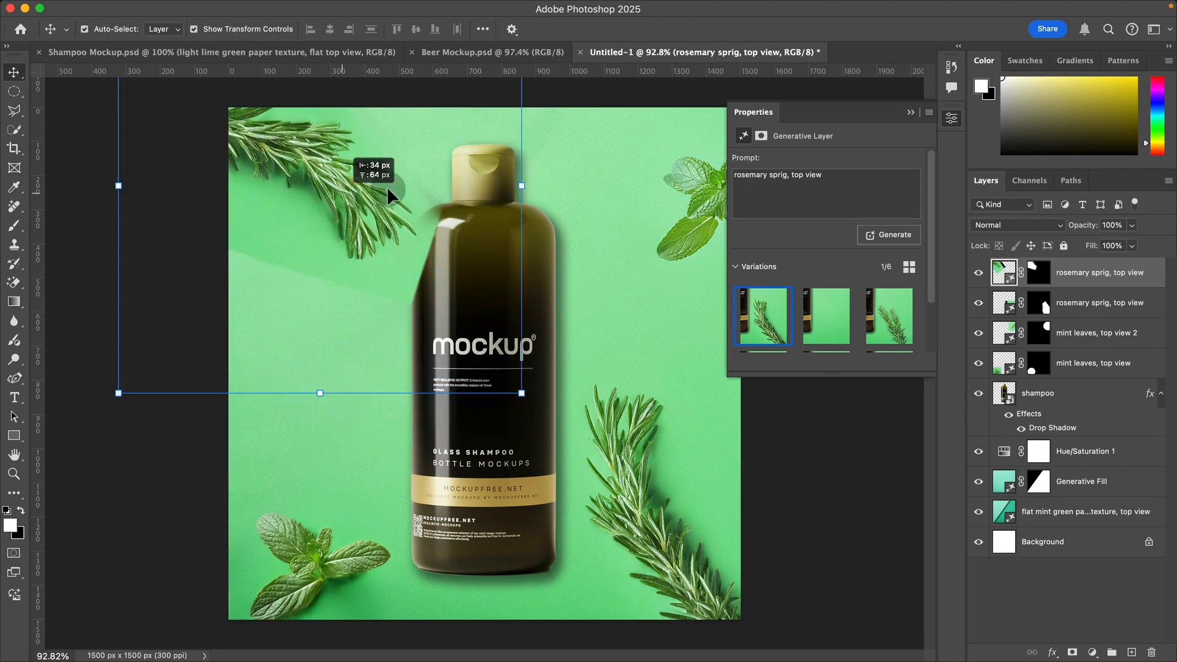
left_click(550, 193)
left_click_drag(538, 184, 564, 212)
key("Return")
Step: Paint black on the copied rosemary's mask with a brush of about 179 px, clearing its overlap on the bottle and the hard background edge
left_click(1038, 282)
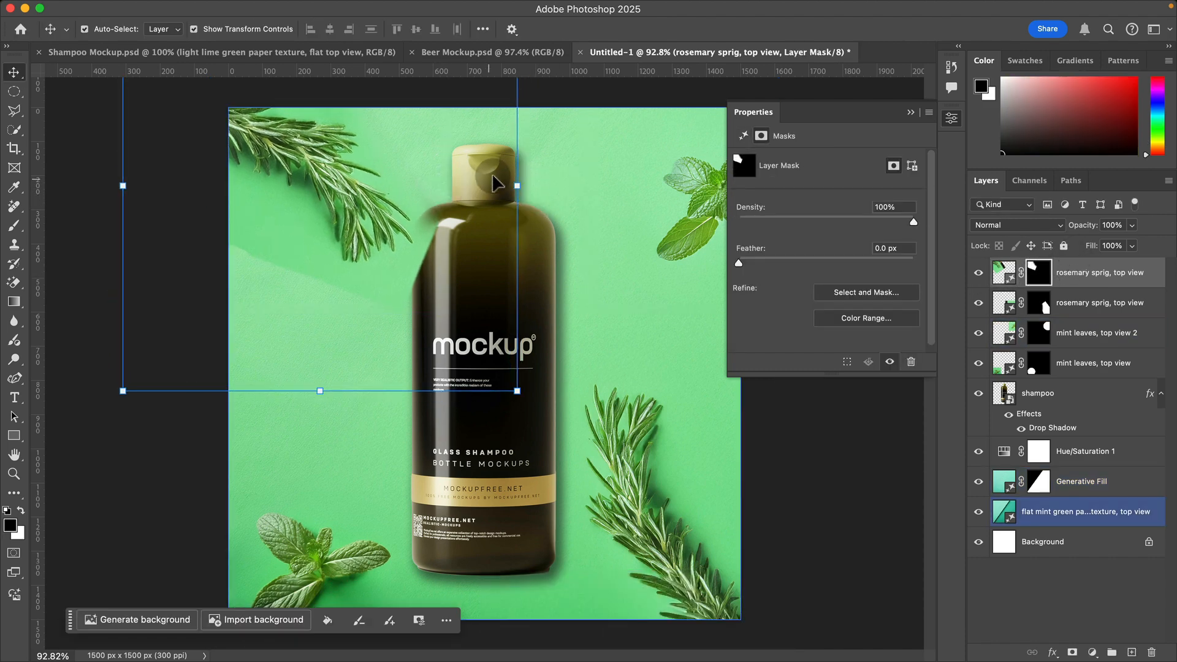
key("b")
mouse_move(474, 178)
left_mouse_down("ctrl+alt")
mouse_move(419, 197)
mouse_move(430, 184)
left_mouse_up("ctrl+alt")
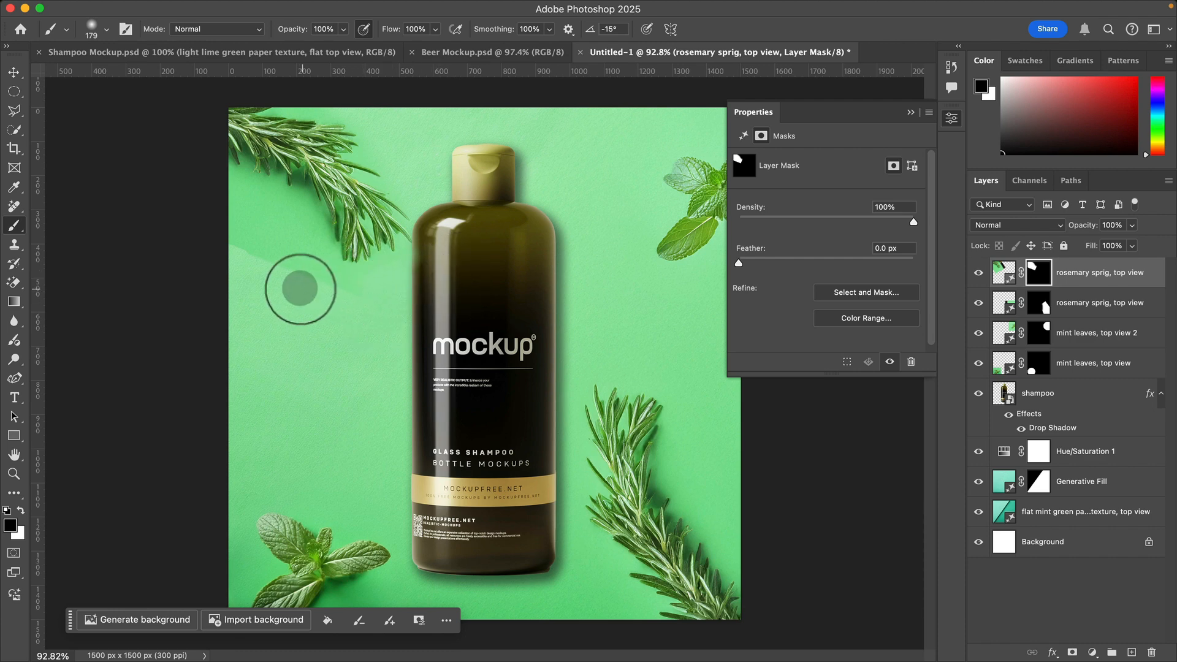
mouse_move(306, 260)
left_mouse_down()
mouse_move(400, 131)
mouse_move(413, 171)
left_mouse_up()
key("v")
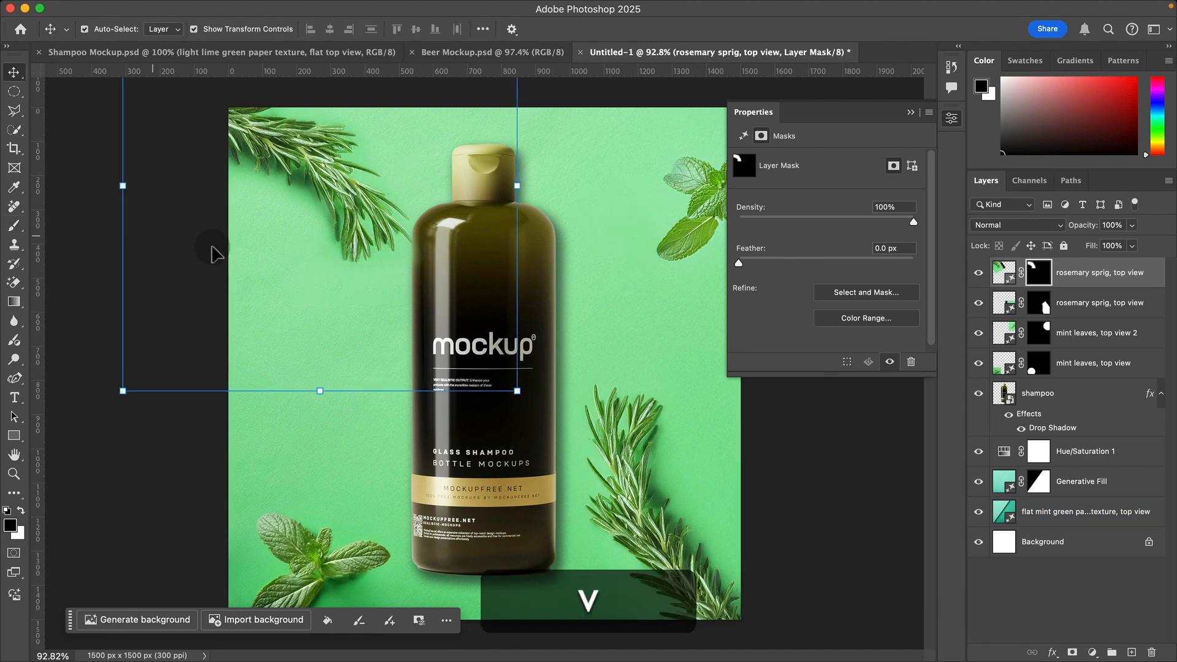
key("z")
left_click(600, 274, "alt")
key("v")
left_click(840, 487)
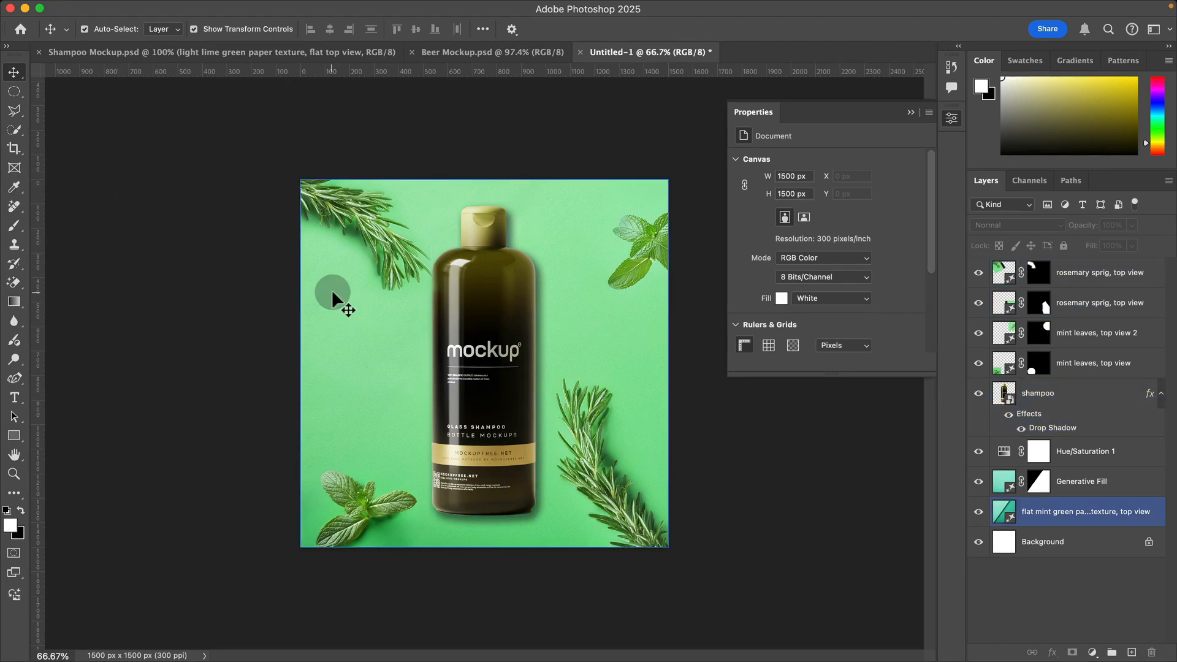
left_click(1003, 333)
left_click(419, 197)
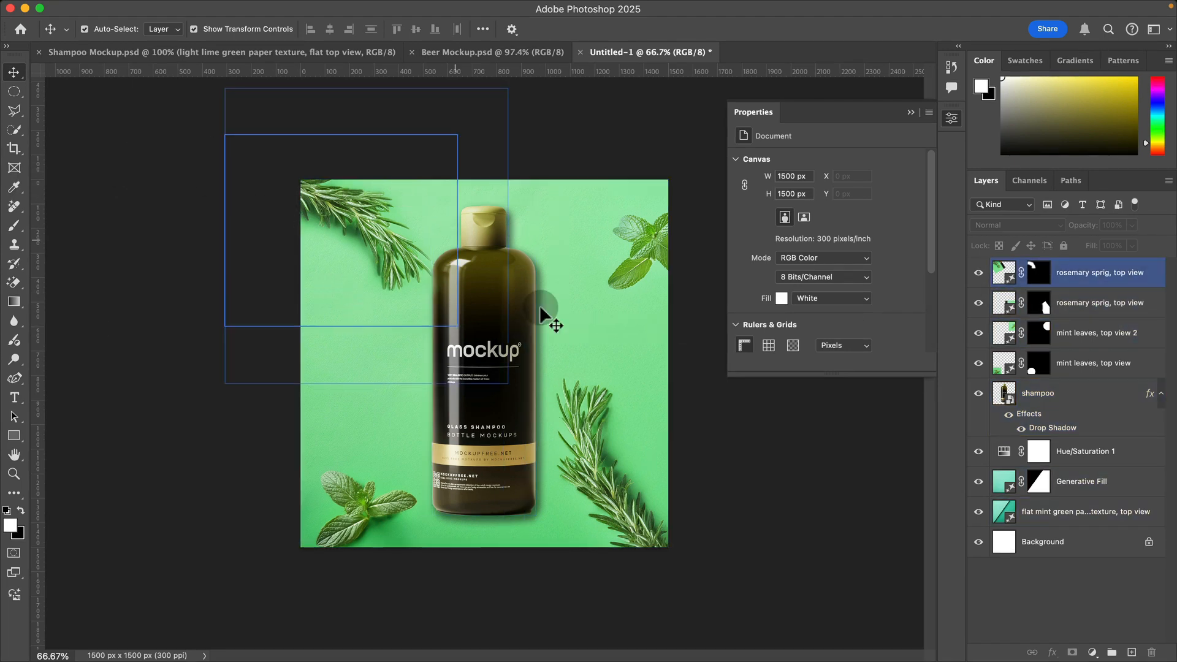
left_click(915, 562)
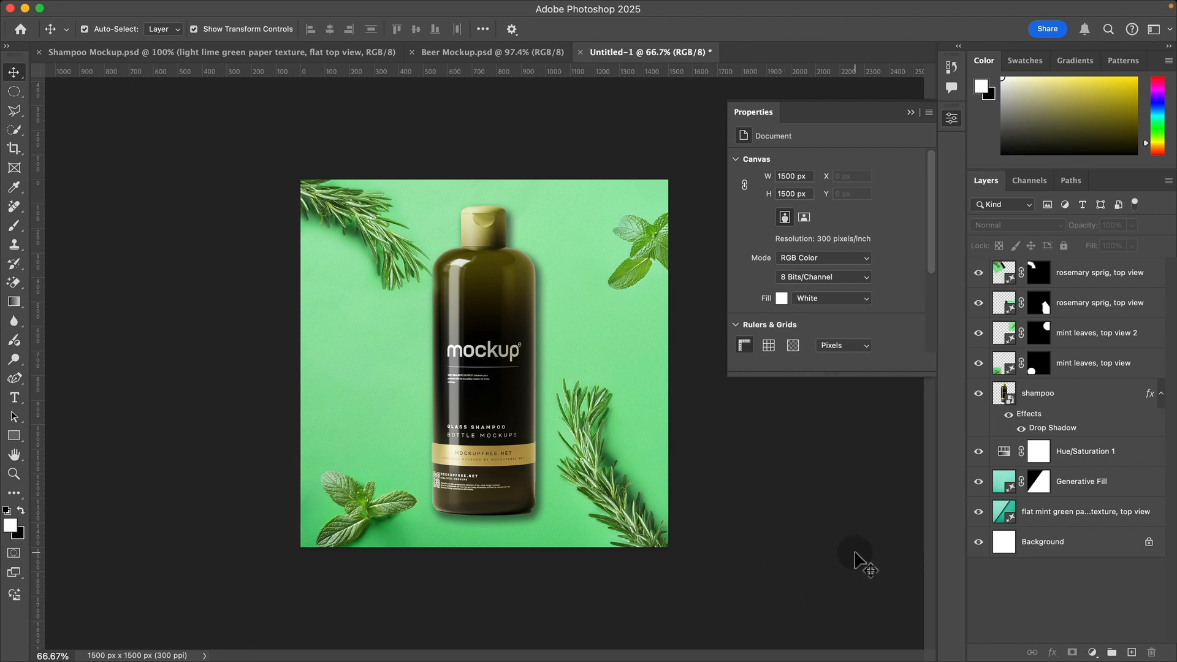
Step: Draw a large elliptical selection beside the bottle, between the upper-left rosemary and the lower-left mint, extending past the canvas's left edge
left_click(14, 94)
left_click(67, 100)
left_click_drag(266, 280, 422, 451)
key("shift+Left")
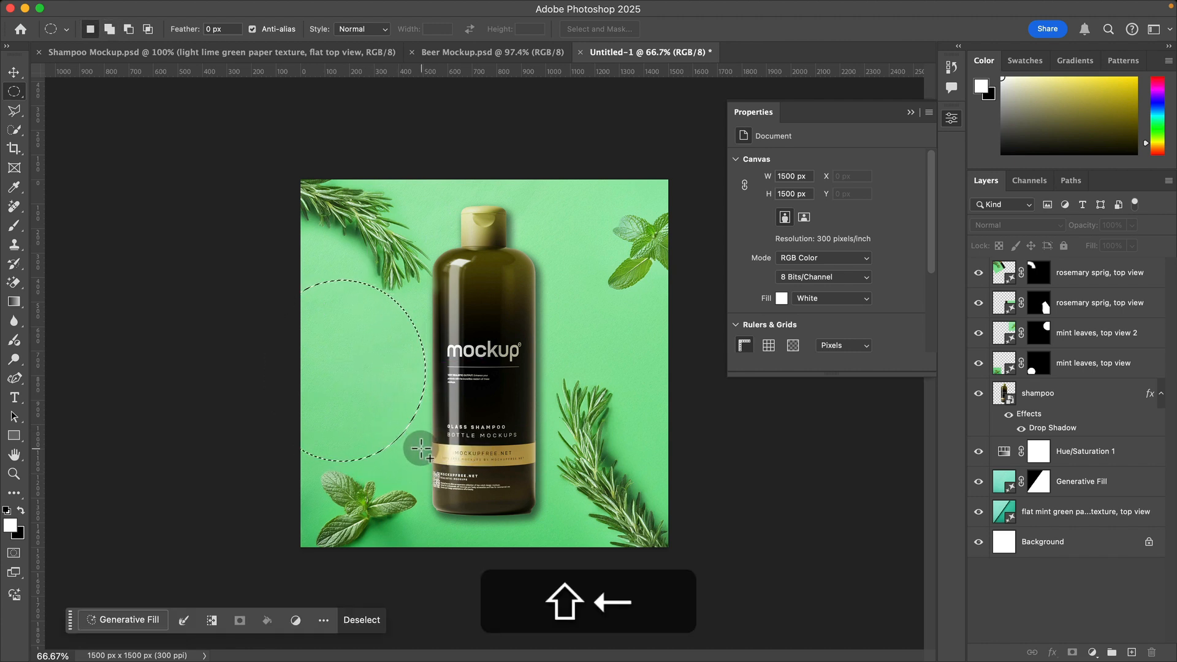
Step: Fill the elliptical selection using Generative Fill with the prompt "water droplets" and keep the second variation
left_click(130, 625)
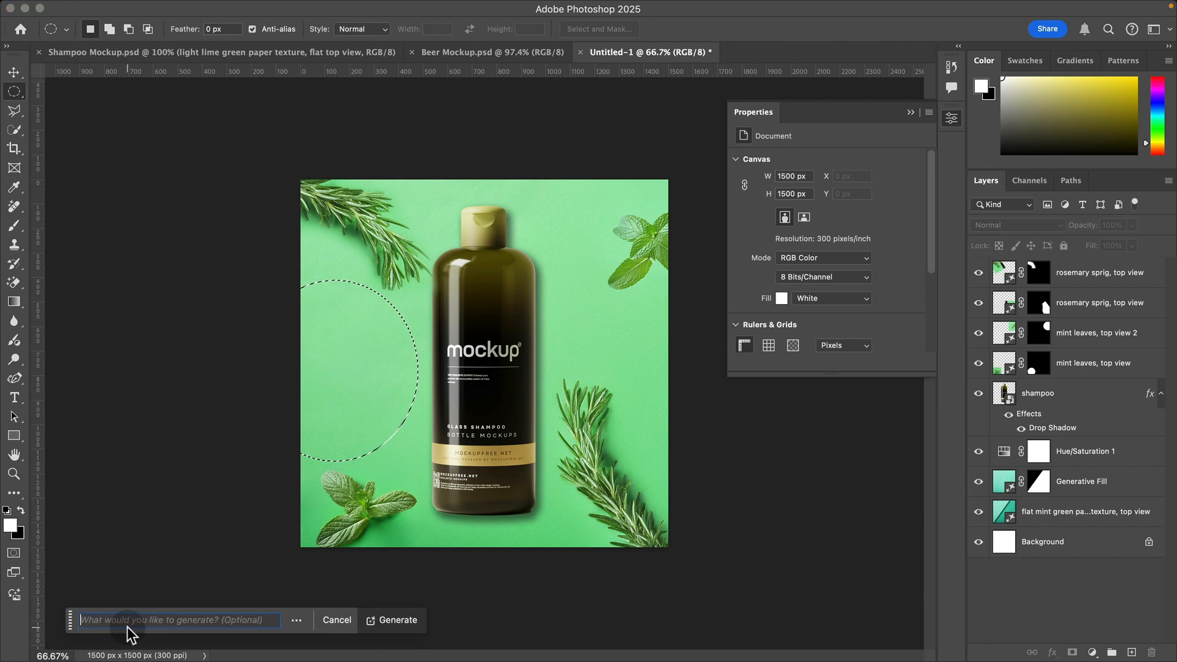
type("Water droplets")
key("Return")
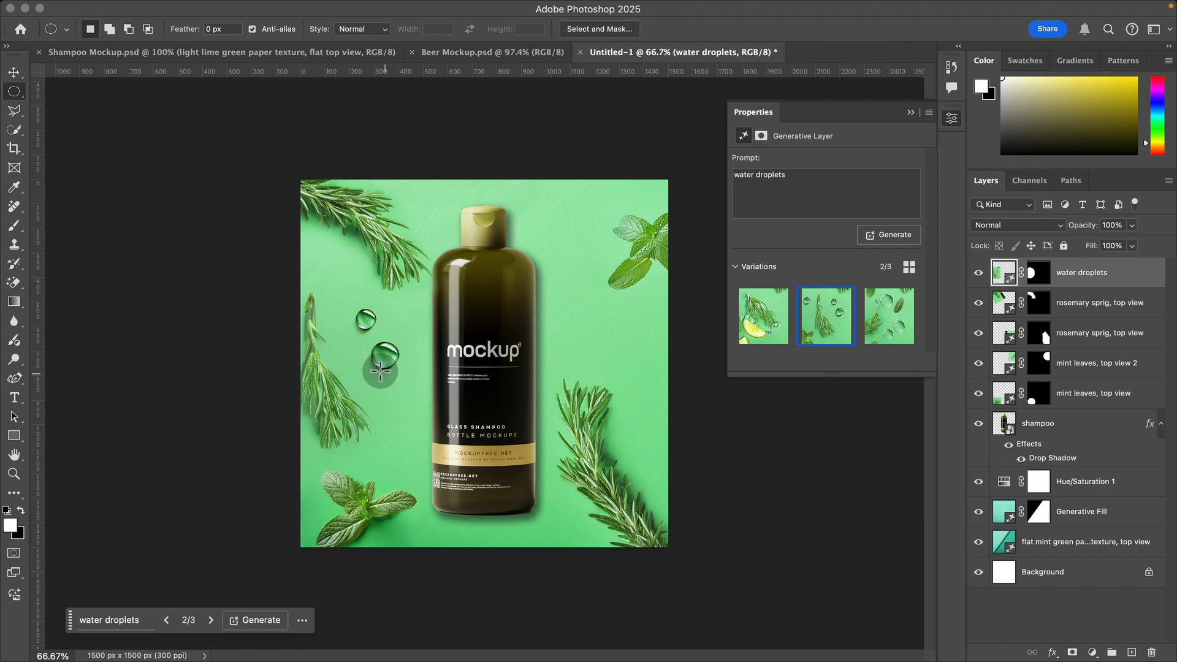
left_click(208, 620)
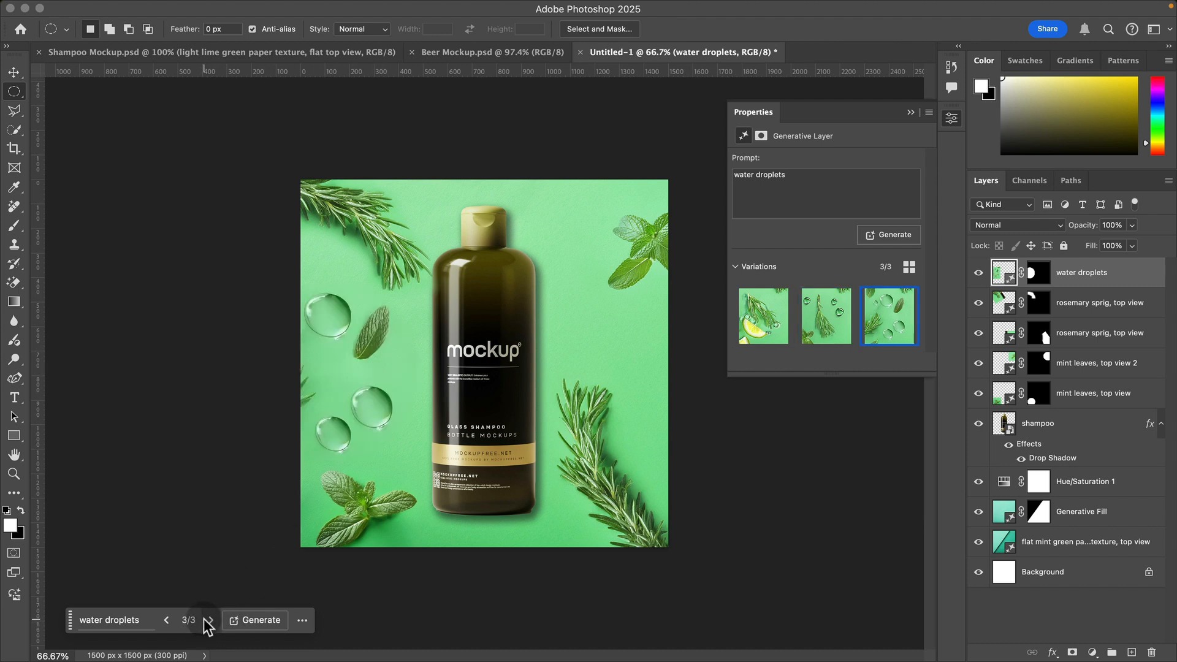
left_click(169, 621)
Step: Paint black on the water droplets layer's mask with a brush of about 390 px, hiding the unwanted rosemary sprig and keeping the two droplets
key("z")
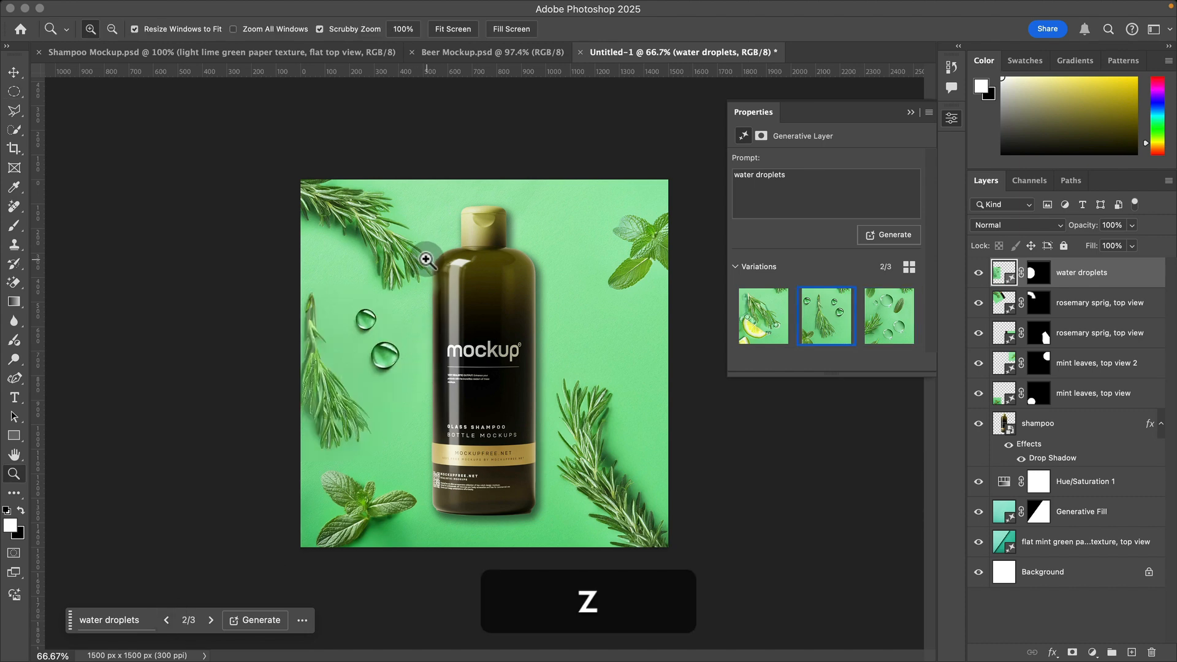
left_click(327, 430)
left_click(325, 430)
key("space")
left_click_drag(328, 403, 448, 441)
key("z")
key("alt")
key("v")
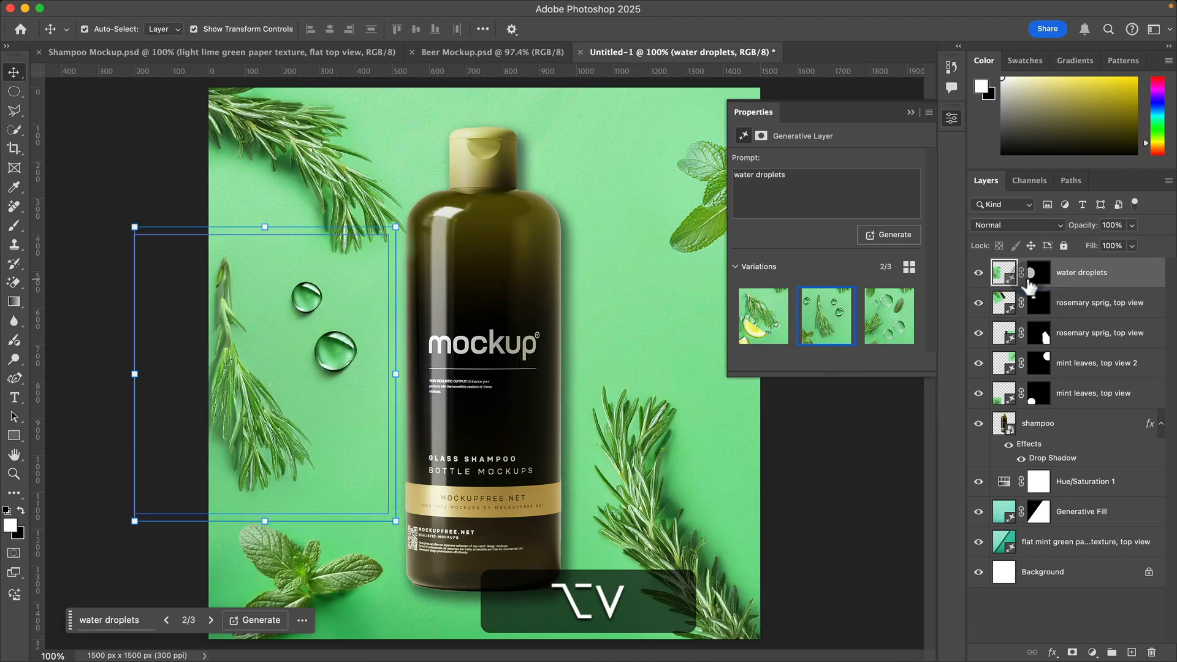
left_click(1039, 272)
key("b")
mouse_move(218, 300)
left_mouse_down()
mouse_move(293, 463)
mouse_move(274, 415)
left_mouse_up()
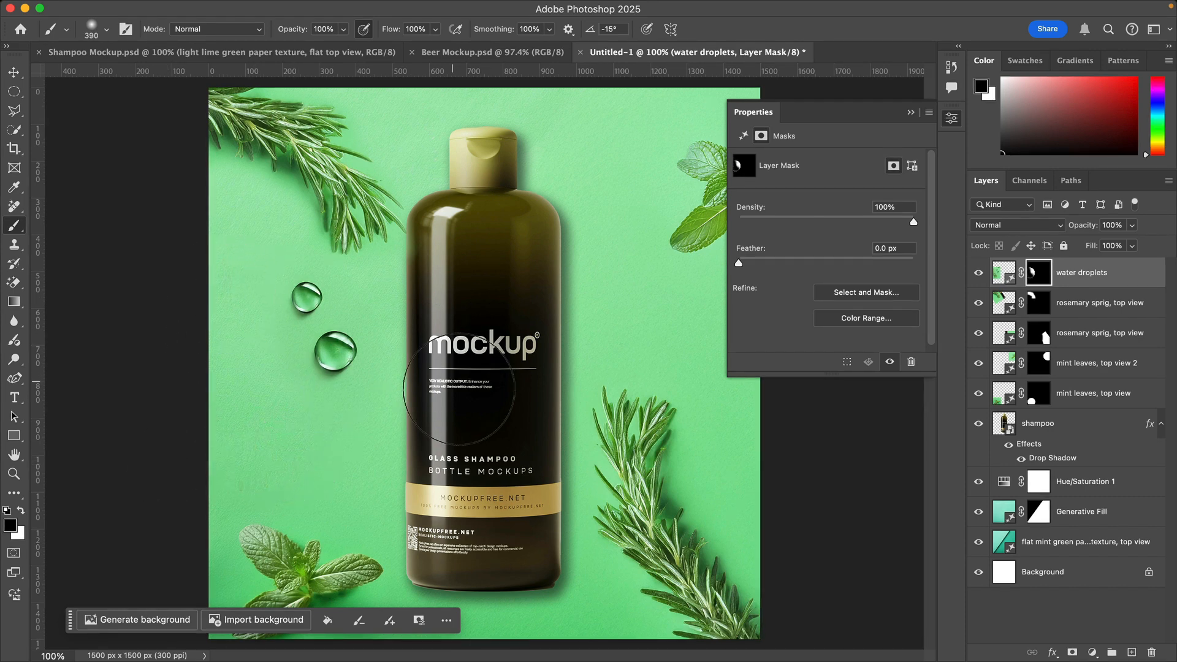
key("v")
key("space")
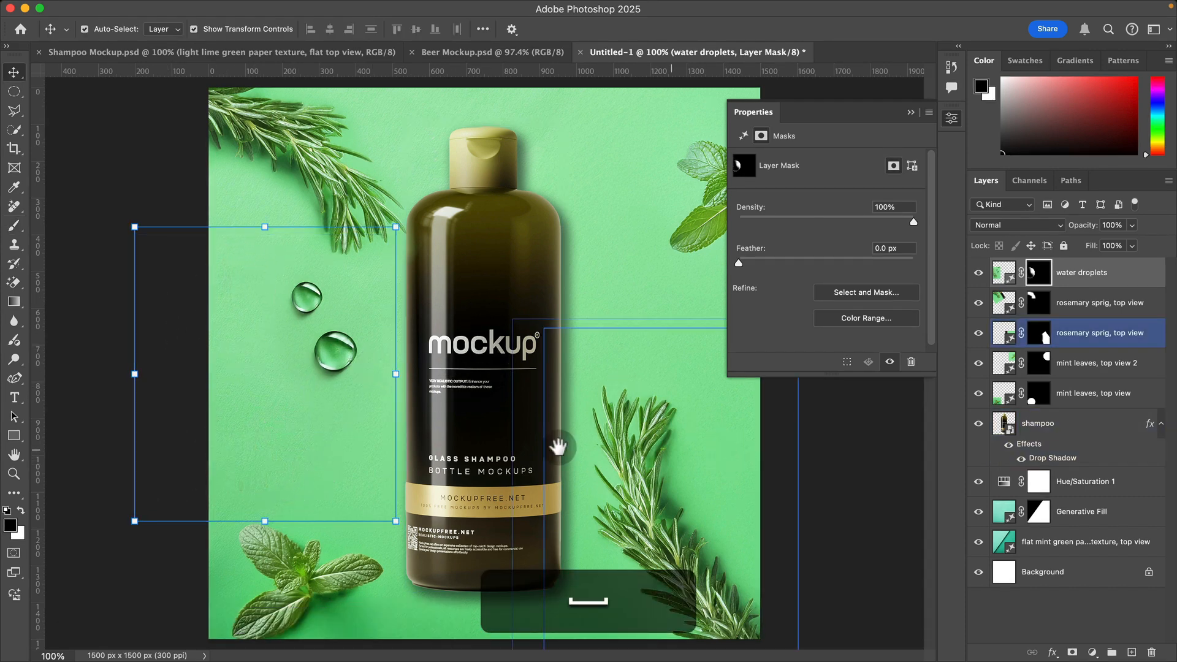
Step: Generate "water droplets" in a circular selection between the bottle and the upper-right mint, and create similar variations of the first result
left_click(14, 92)
left_click_drag(592, 253, 704, 376)
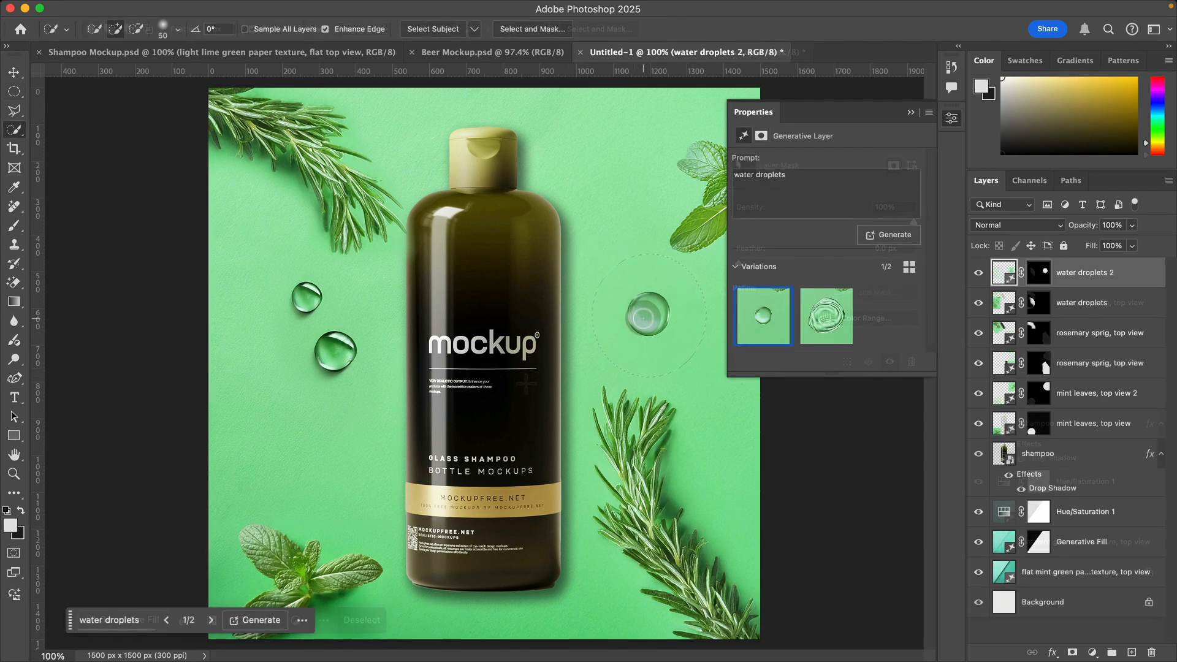
left_click(785, 297)
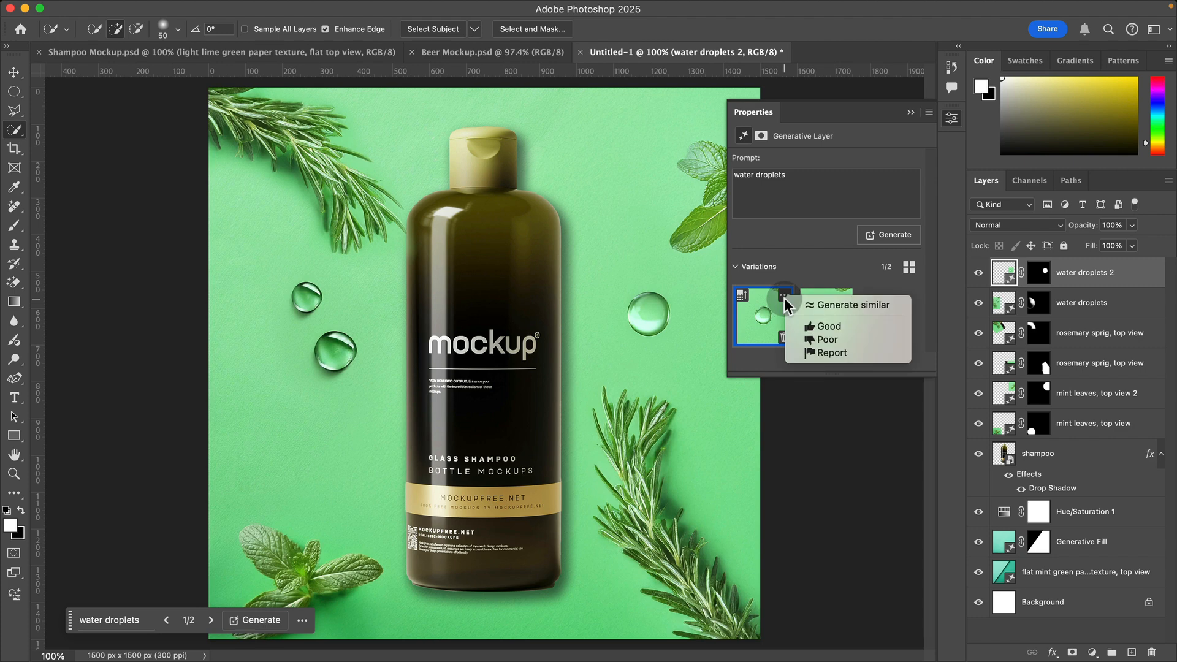
left_click(843, 306)
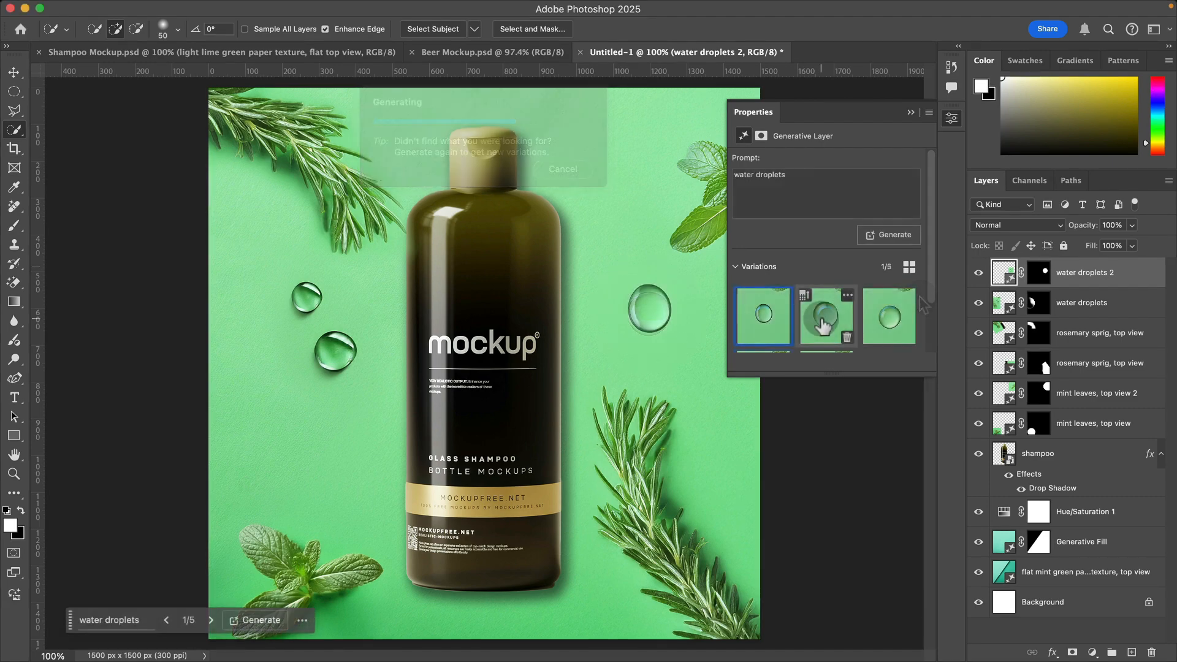
left_click(944, 123)
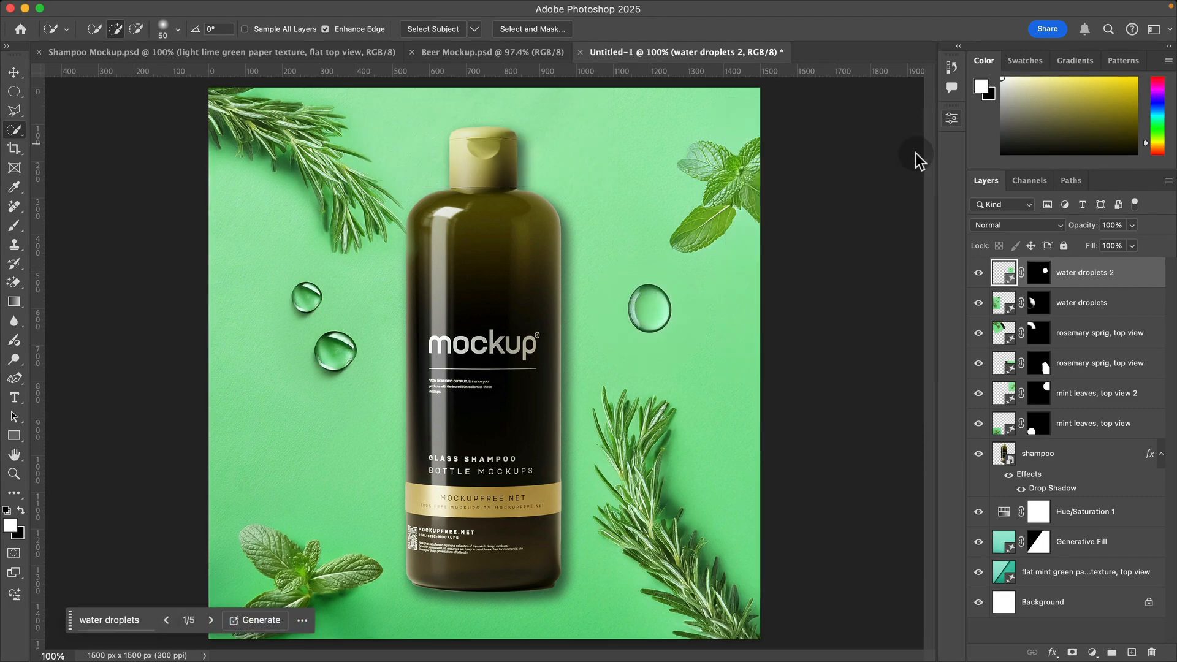
key("super+minus")
key("v")
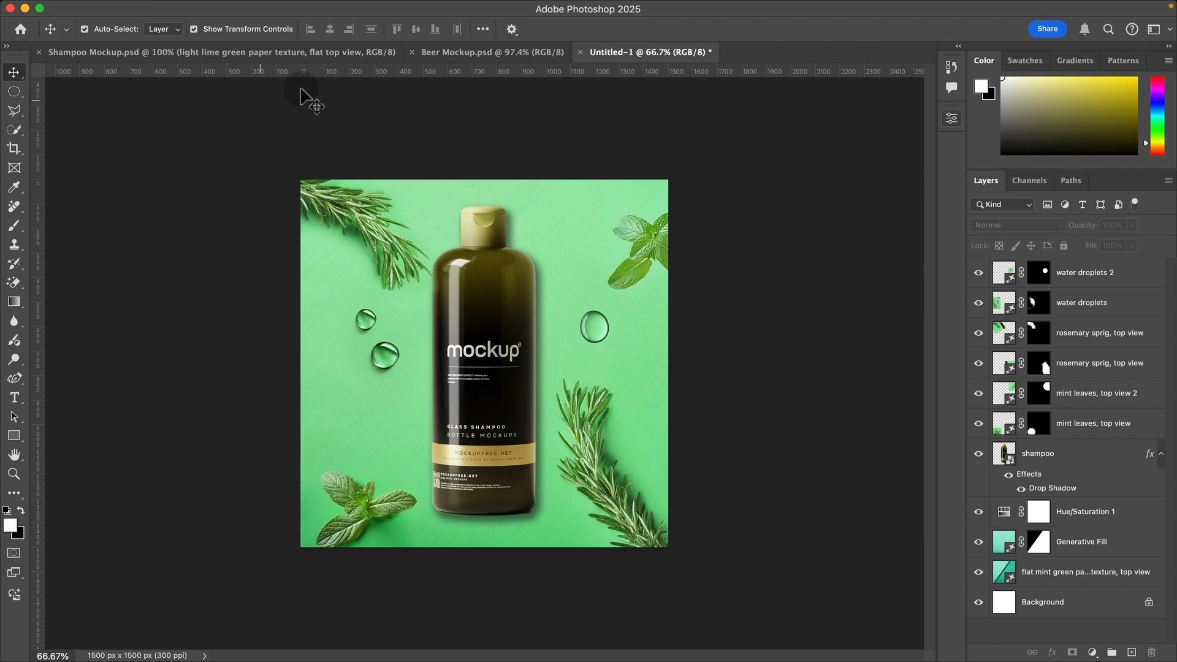
Step: Check Beer Mockup.psd for reference and create a new 1500 x 1500 px document at 300 ppi with a white background
left_click(545, 54)
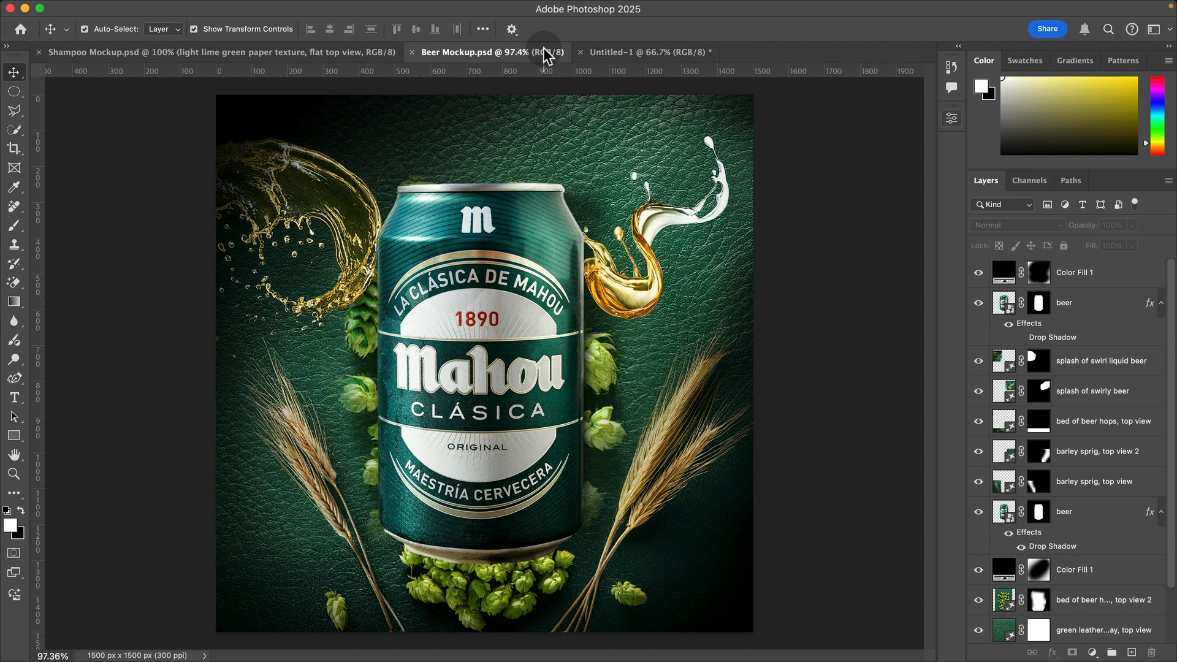
key("super")
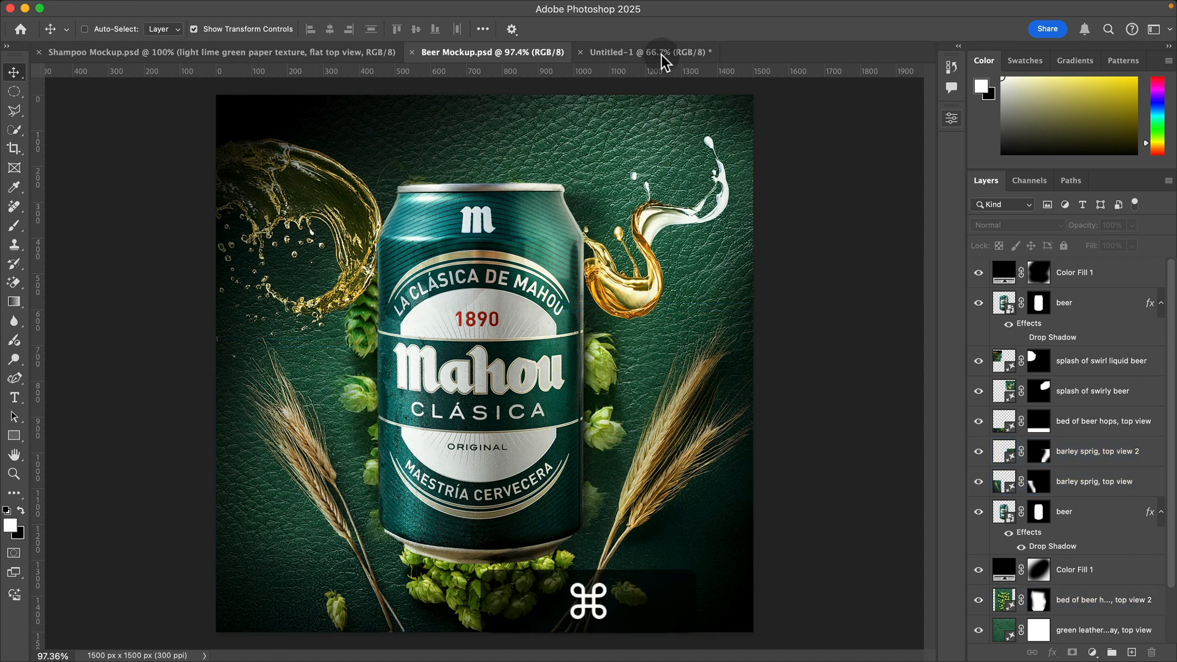
key("super+n")
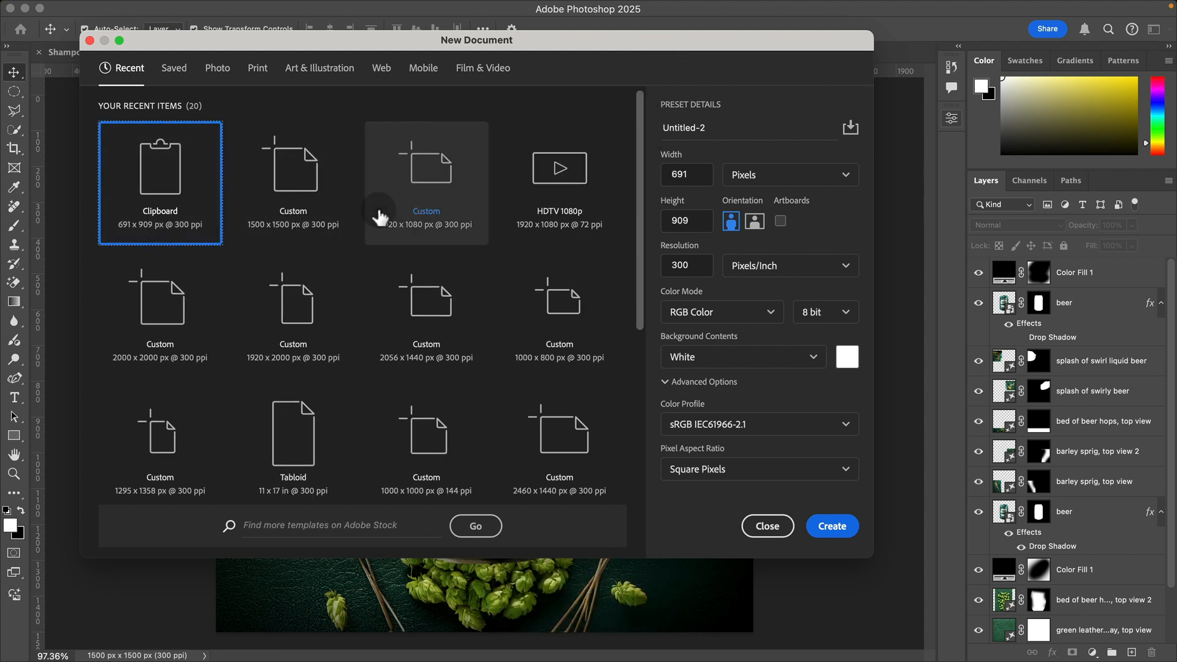
left_click(294, 187)
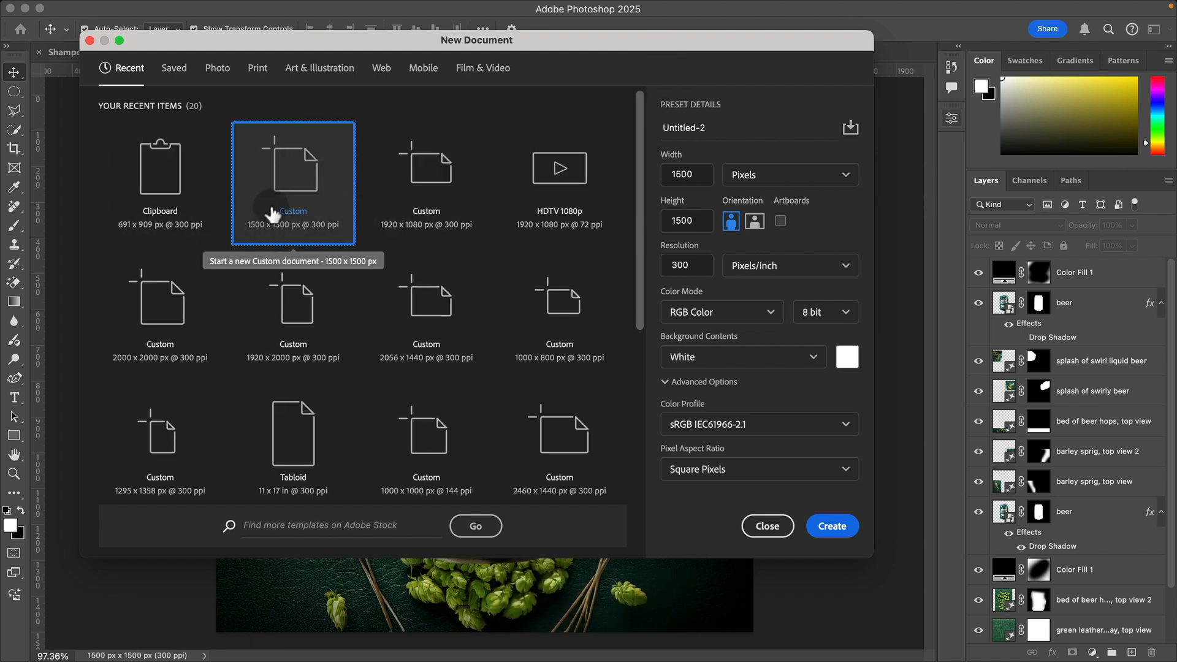
left_click(842, 526)
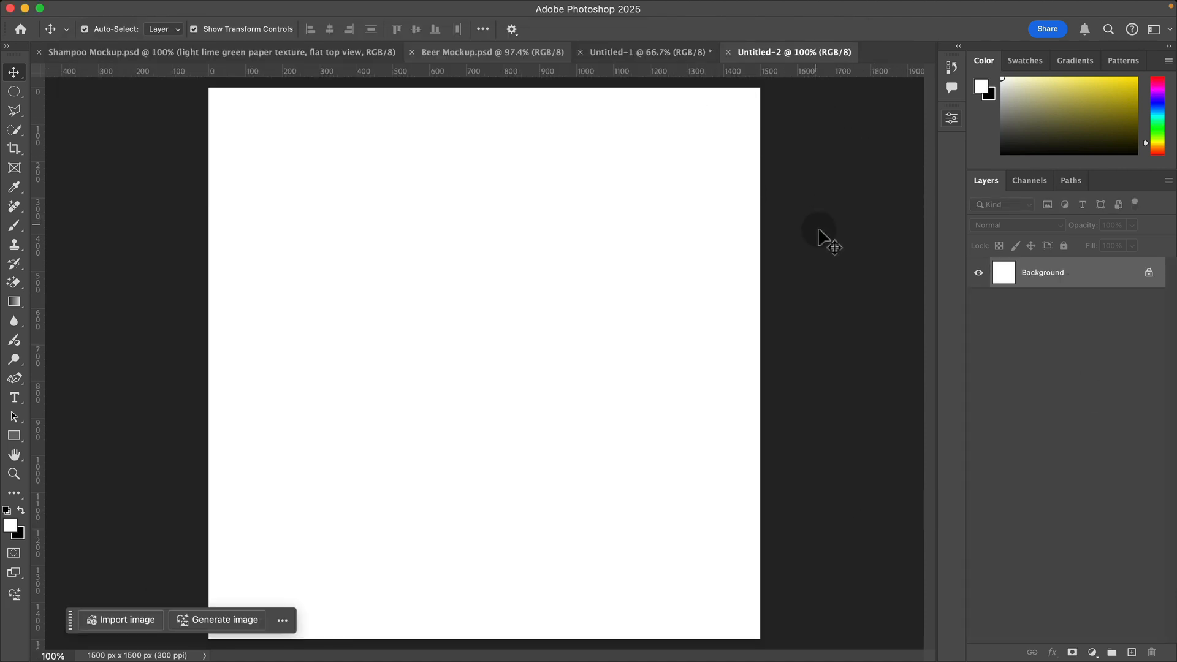
Step: Generate a Photo background image with the prompt "dark brown smooth leather texture, top view" and keep the third variation
key("m")
left_click(511, 52)
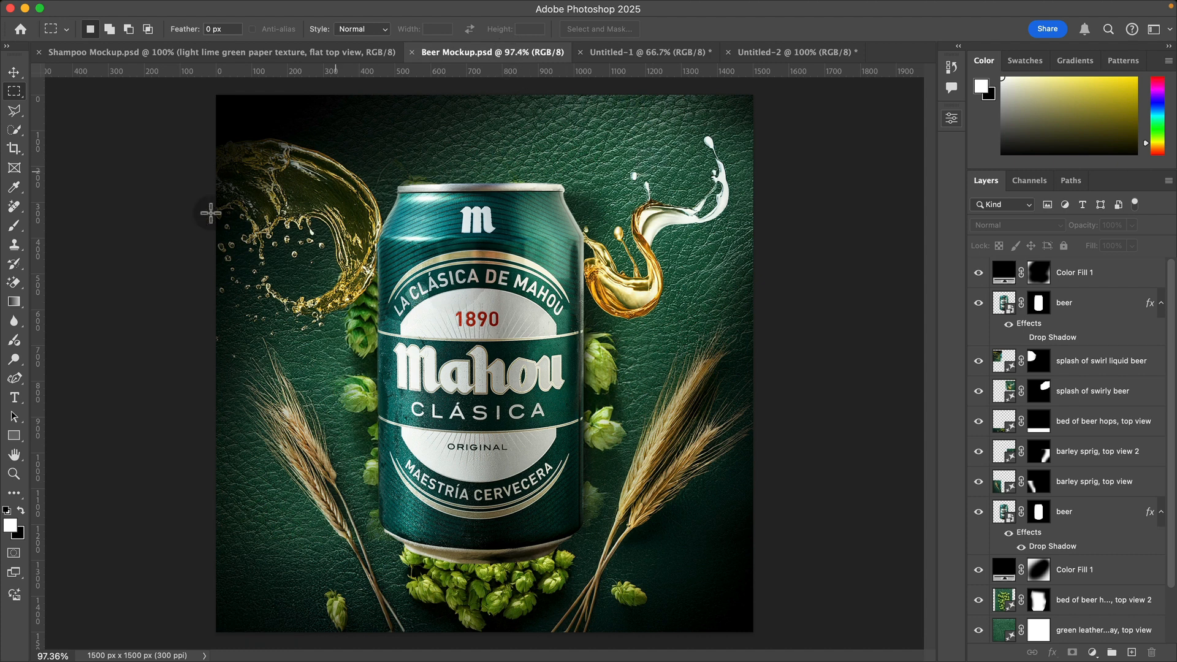
left_click(834, 54)
left_click(394, 396)
left_click(16, 598)
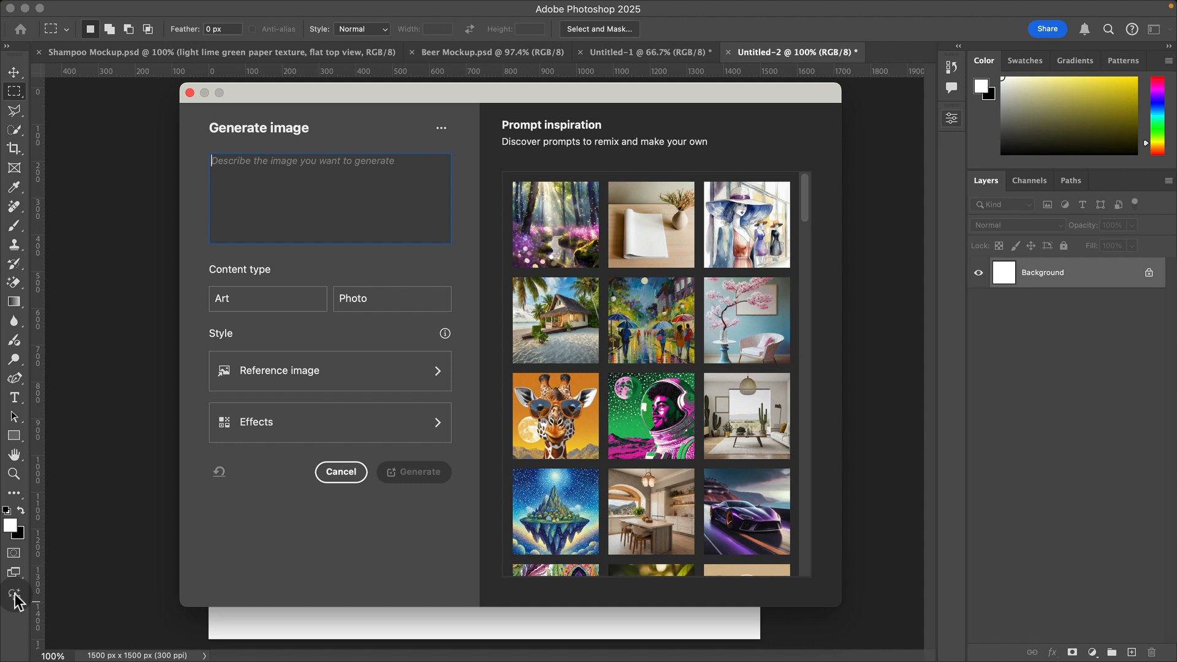
left_click(302, 215)
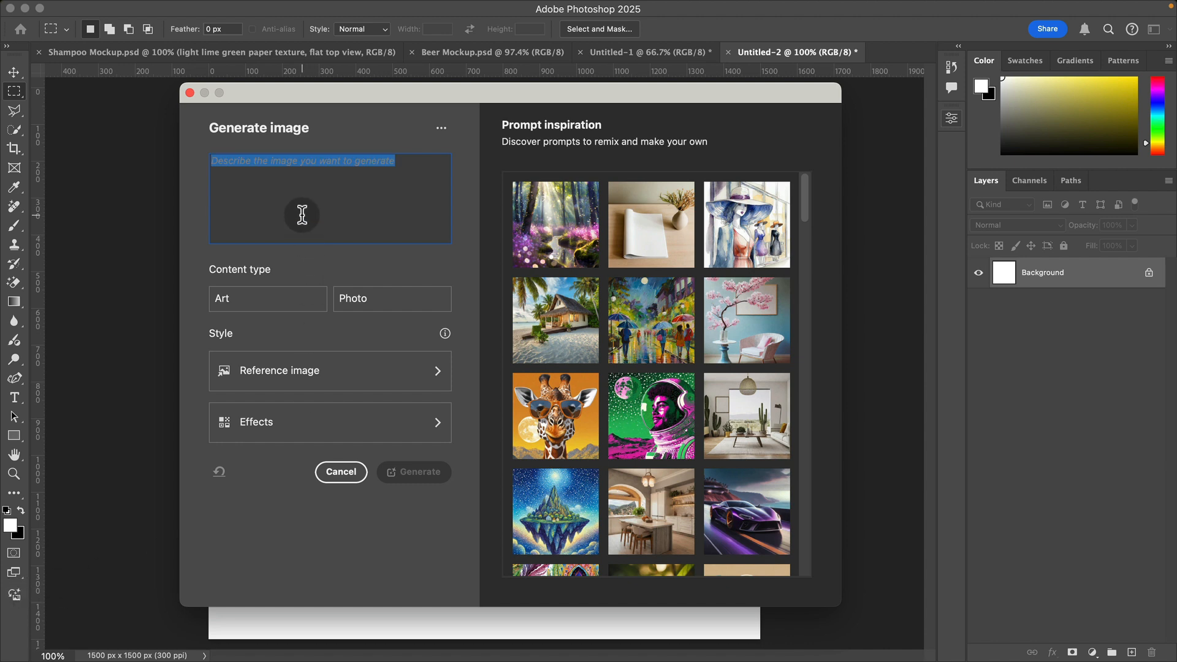
type("dar")
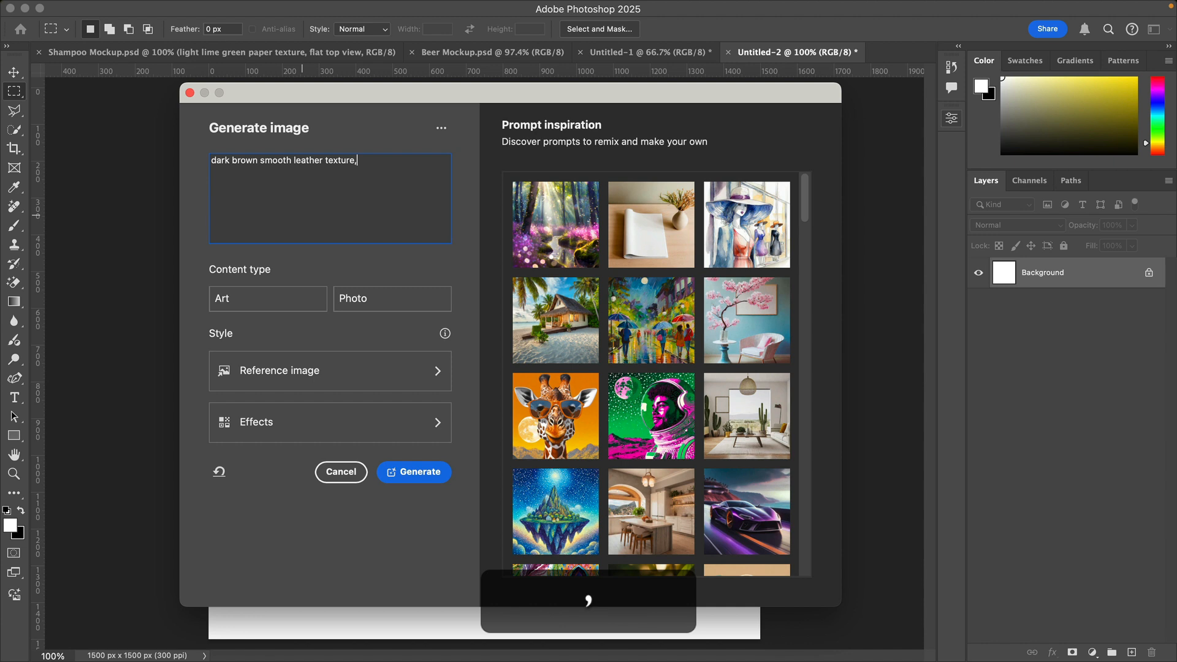
type("top view")
left_click(383, 301)
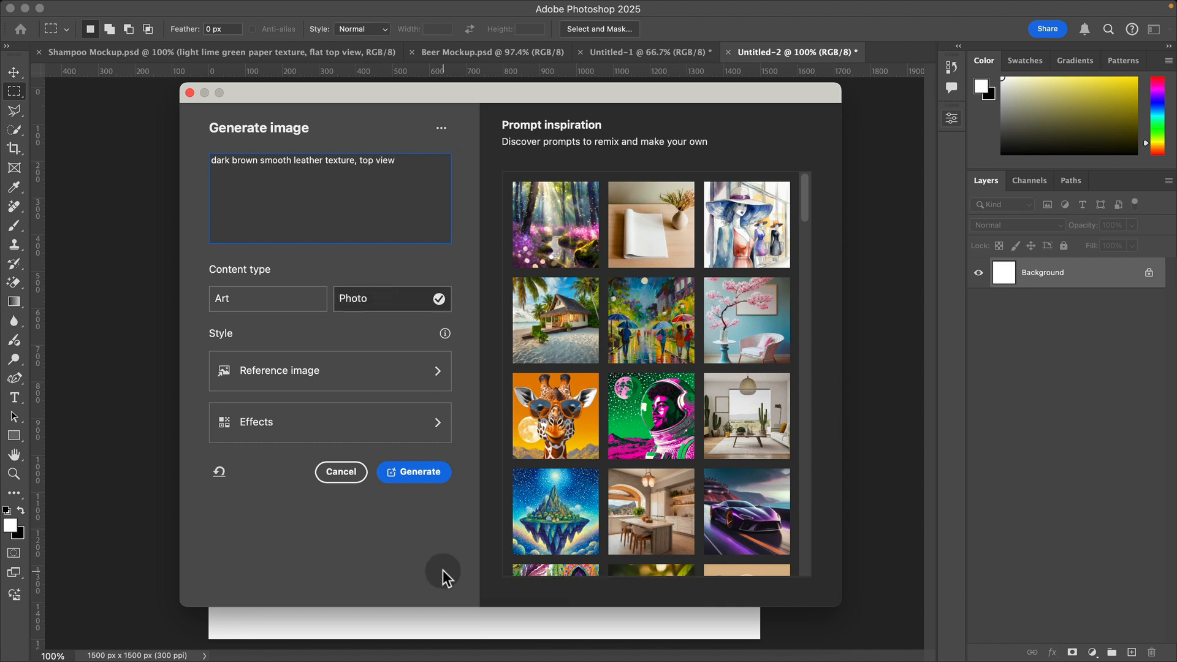
left_click(428, 475)
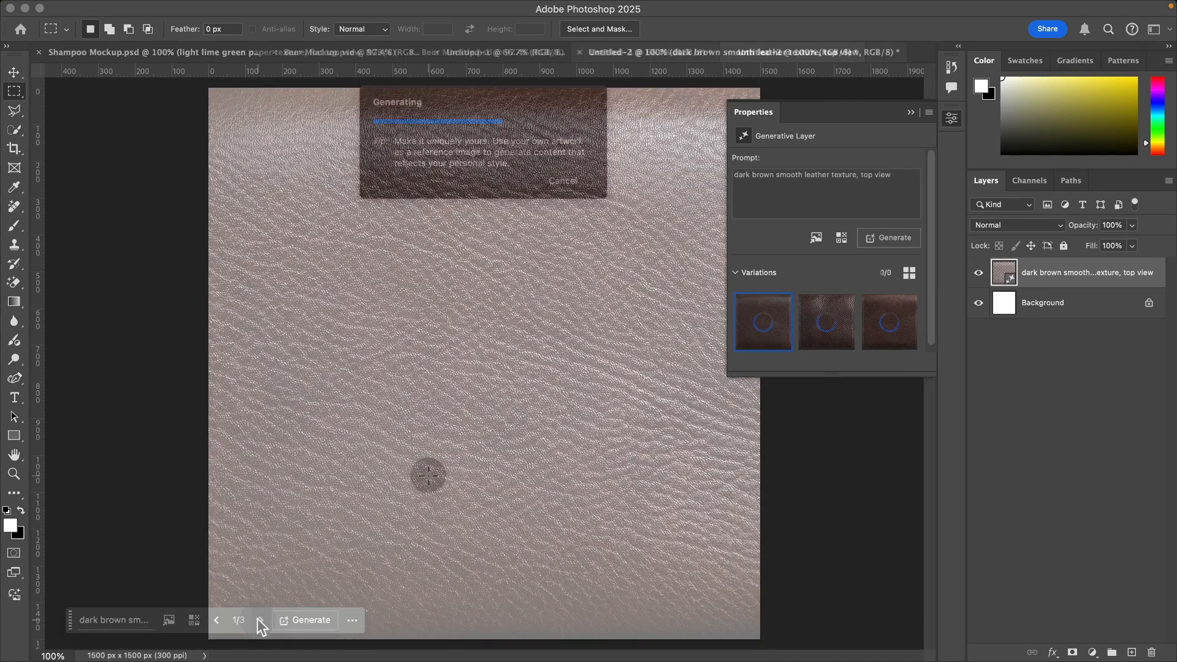
left_click(259, 620)
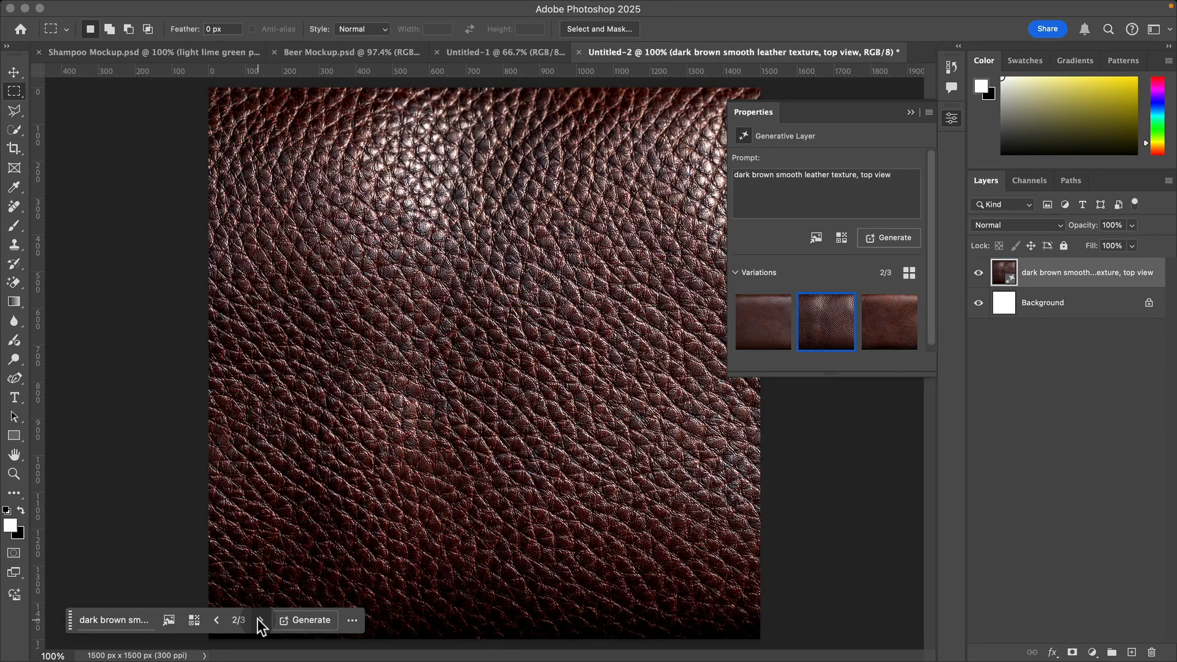
left_click(259, 620)
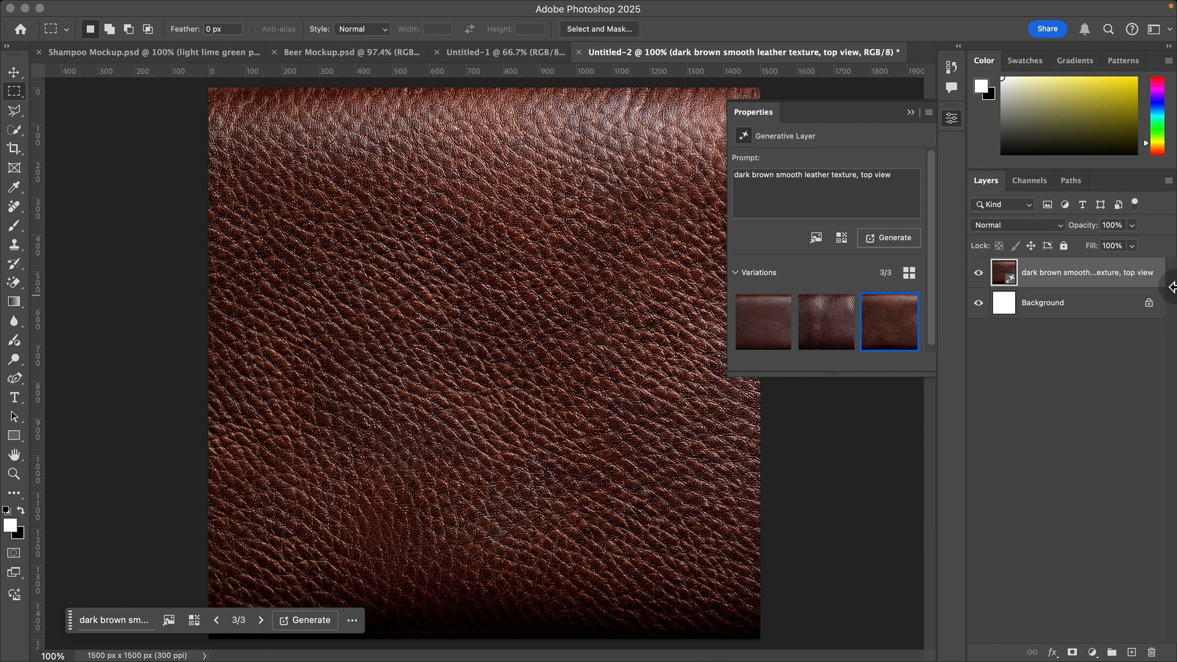
Step: Place beer.png above the leather background and scale it up around its center to about 15.37%
left_click(1114, 451)
key("super+Tab")
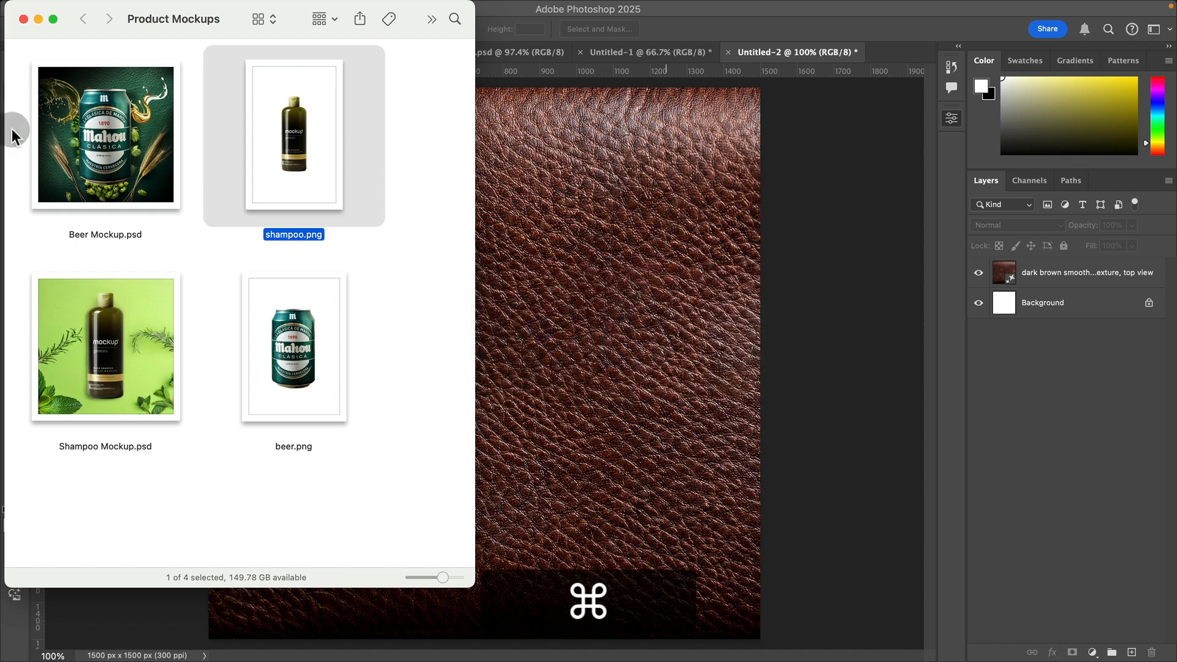
left_click_drag(293, 346, 644, 275)
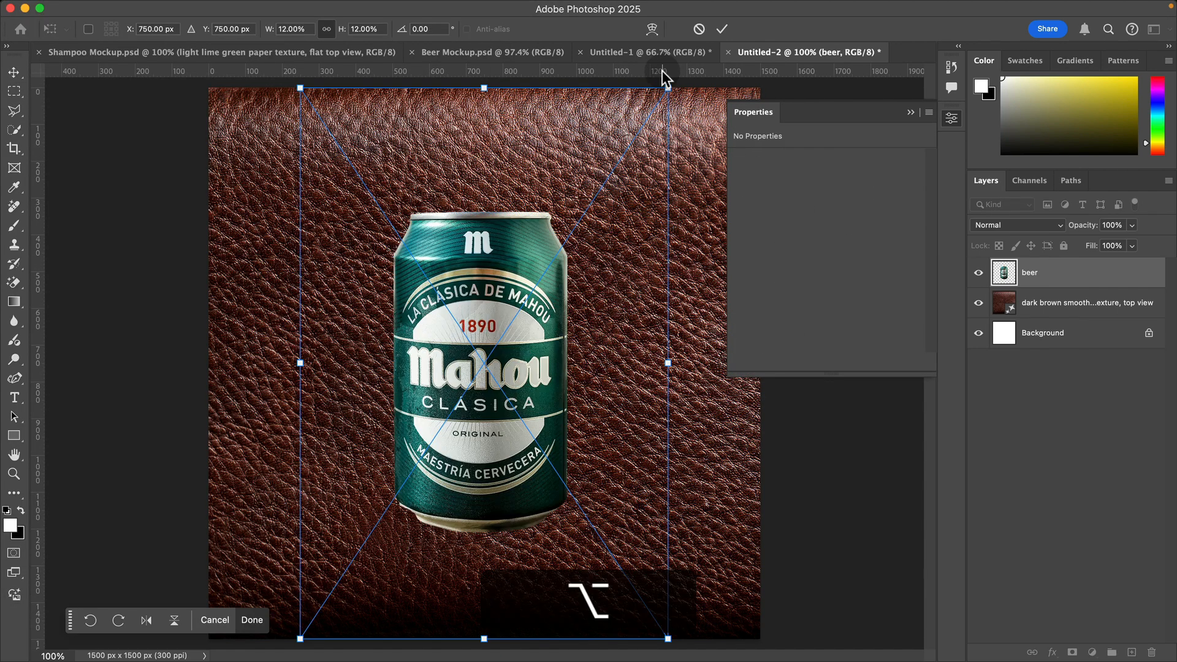
left_click_drag(668, 88, 752, 57)
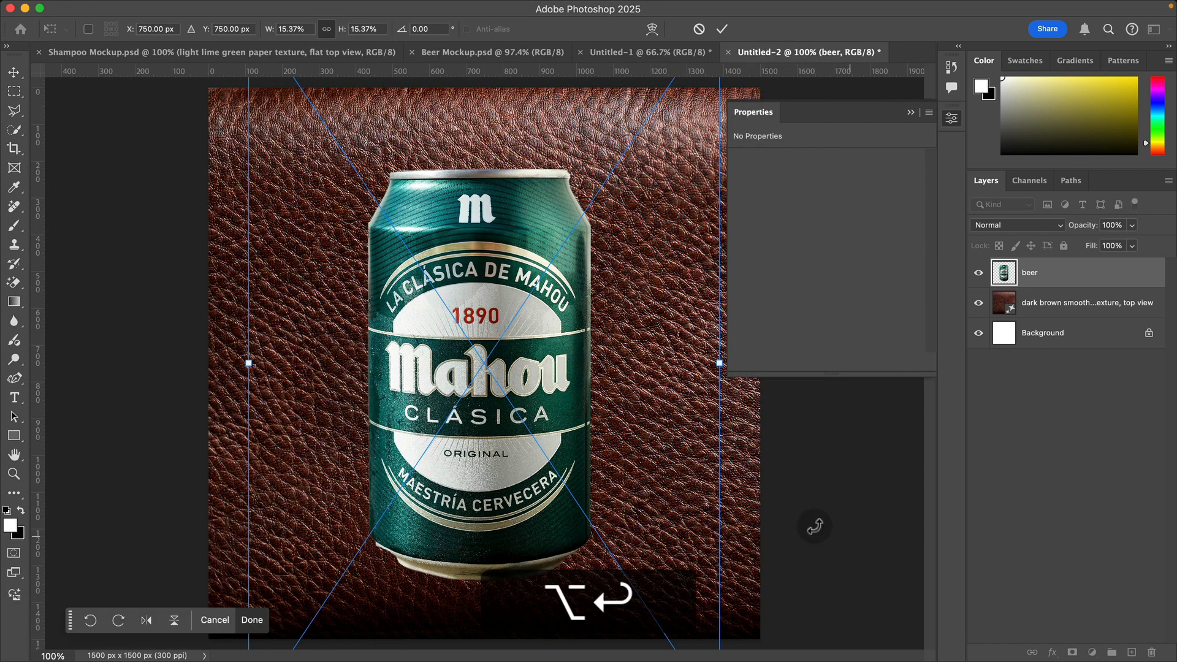
key("alt+Return")
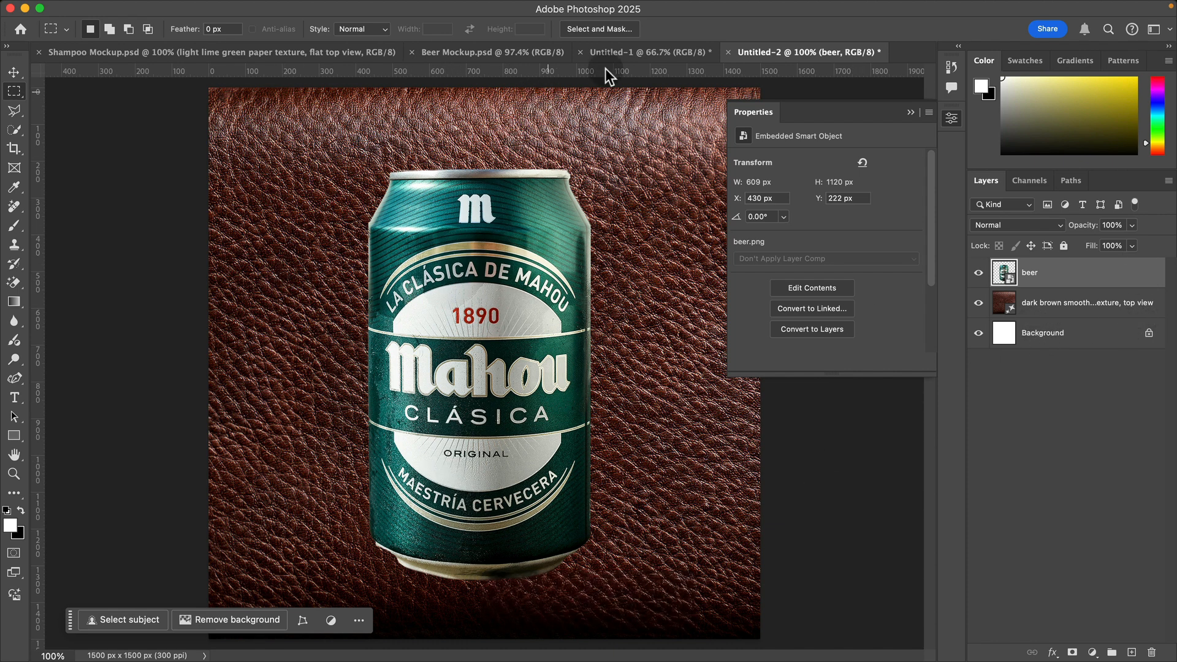
Step: Reorder the open documents so Beer Mockup.psd sits directly beside Untitled-2, and return to Untitled-2
left_click(631, 52)
left_click_drag(457, 61, 626, 58)
left_click(776, 54)
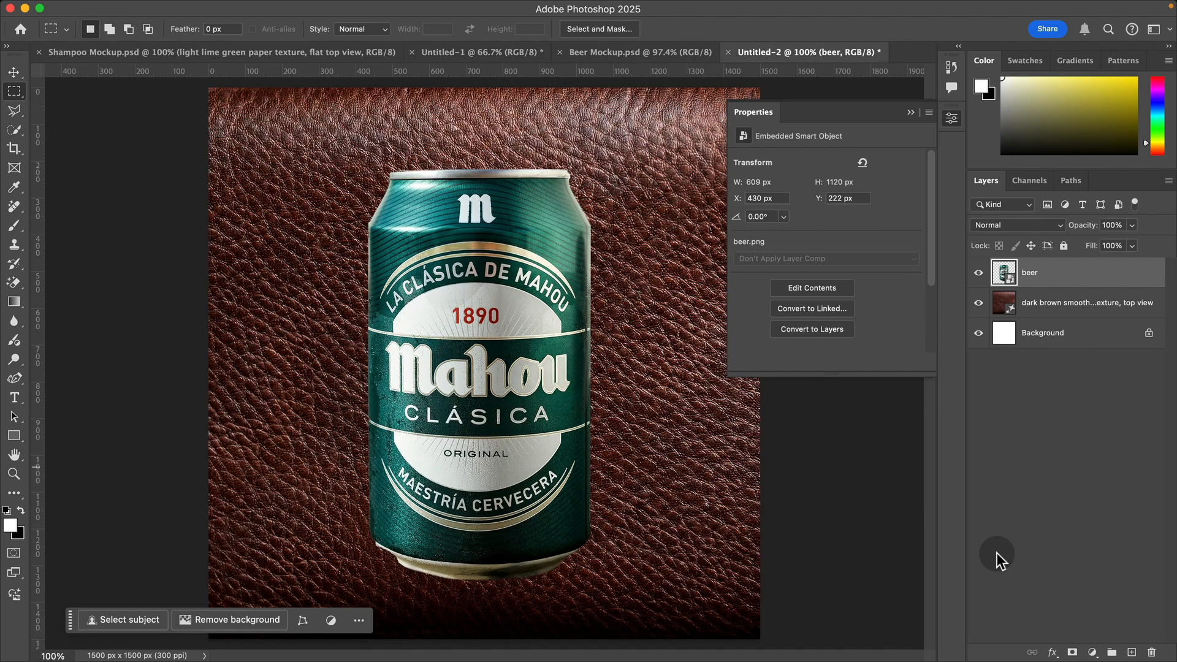
Step: Add a Solid Color fill layer with the color 000000 above the beer layer
left_click(1093, 652)
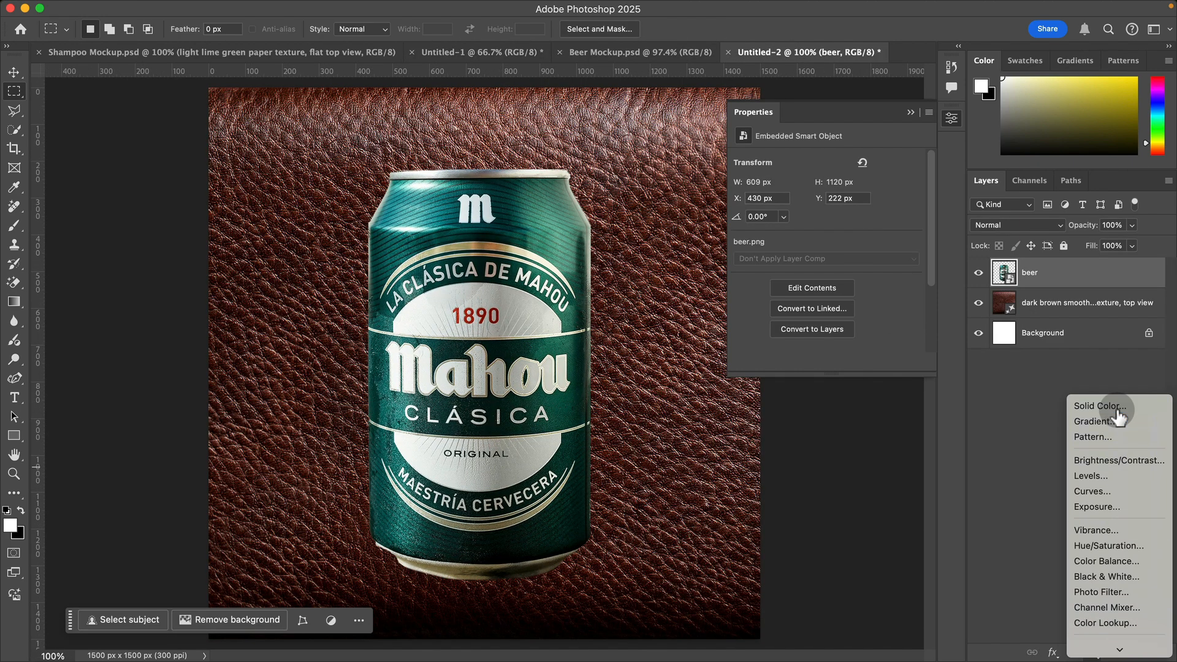
left_click(1109, 398)
type("000000")
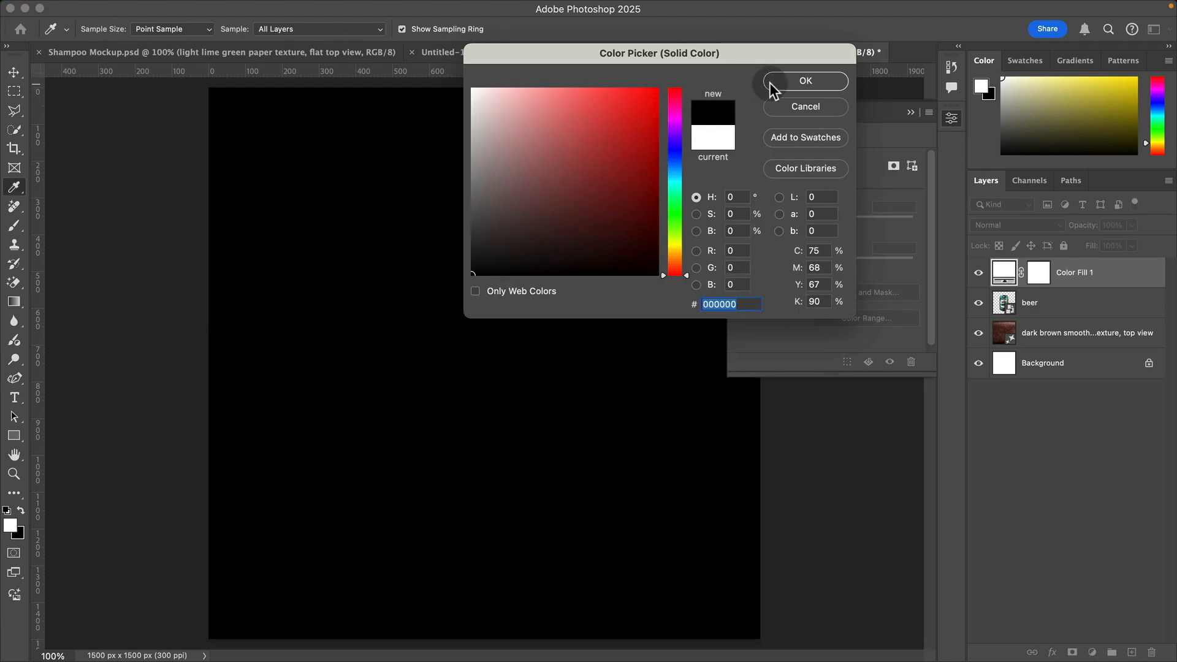
left_click(802, 81)
Step: Paint black on the color fill's mask to reveal the can and surrounding leather, leaving a dark vignette along the canvas edges
left_click(1042, 279)
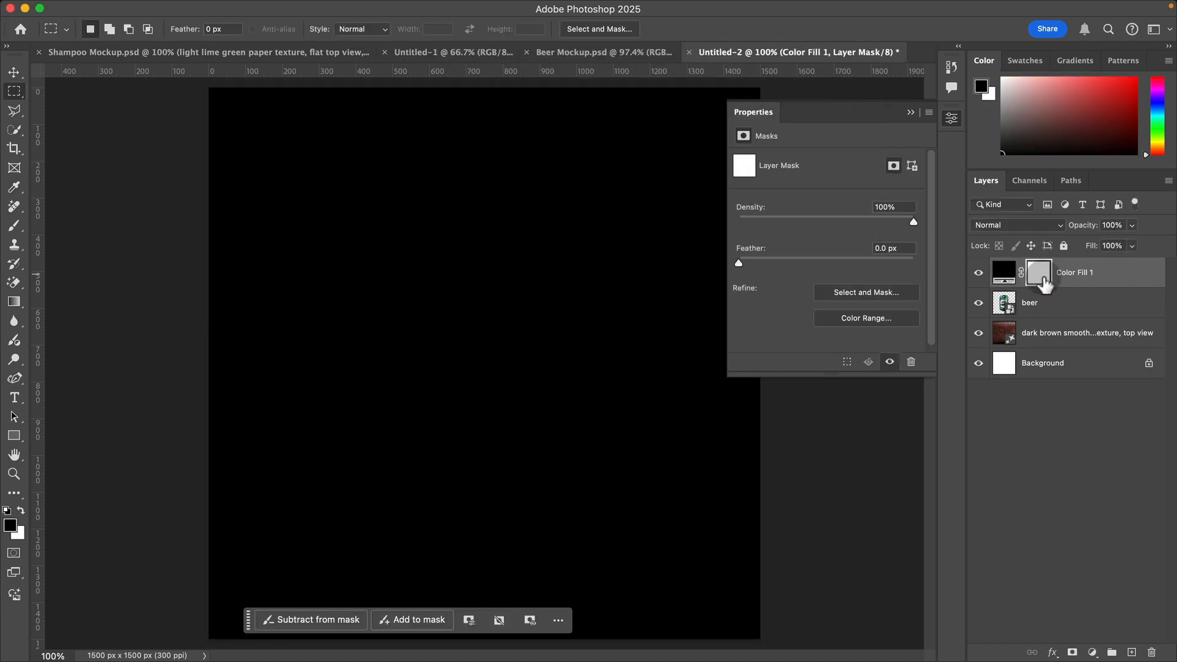
key("b")
mouse_move(440, 359)
left_mouse_down()
mouse_move(973, 341)
mouse_move(968, 588)
mouse_move(945, 3)
left_mouse_up()
left_click_drag(589, 378, 450, 393)
mouse_move(578, 231)
left_mouse_down()
mouse_move(250, 592)
mouse_move(347, 368)
mouse_move(447, 270)
mouse_move(526, 526)
mouse_move(591, 433)
mouse_move(422, 419)
mouse_move(355, 171)
mouse_move(715, 205)
mouse_move(572, 468)
mouse_move(472, 397)
left_mouse_up()
Step: Lower the opacity of the black color fill layer to 66% and deselect the layer
key("v")
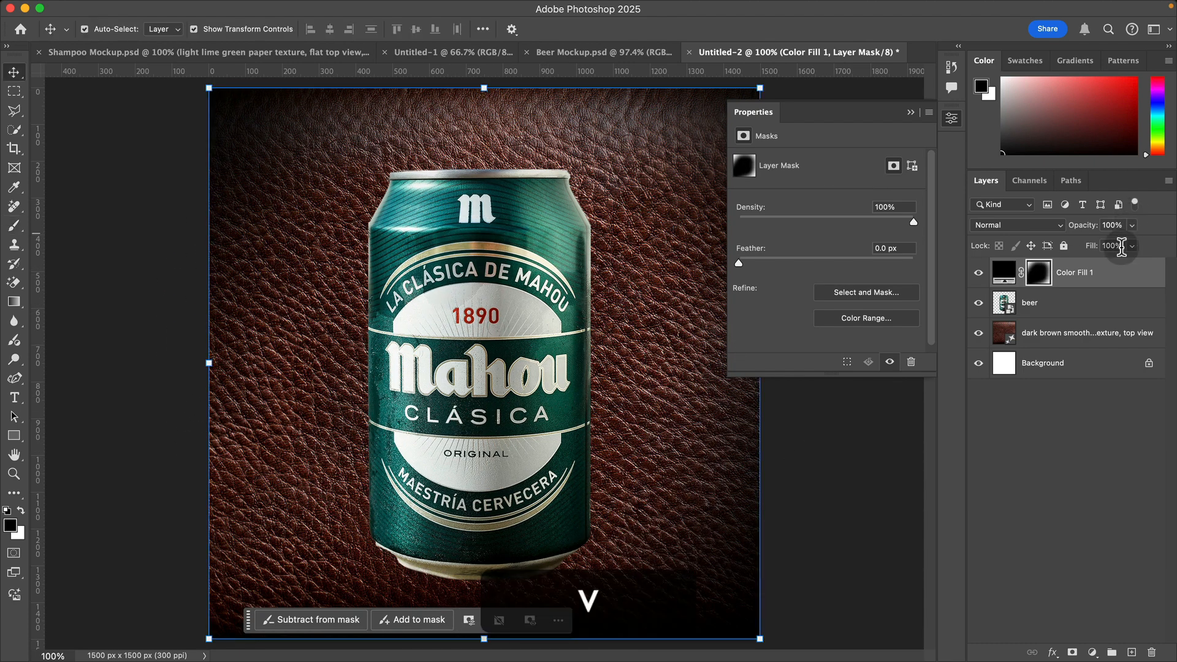
left_click_drag(1088, 227, 1072, 226)
left_click(1088, 226)
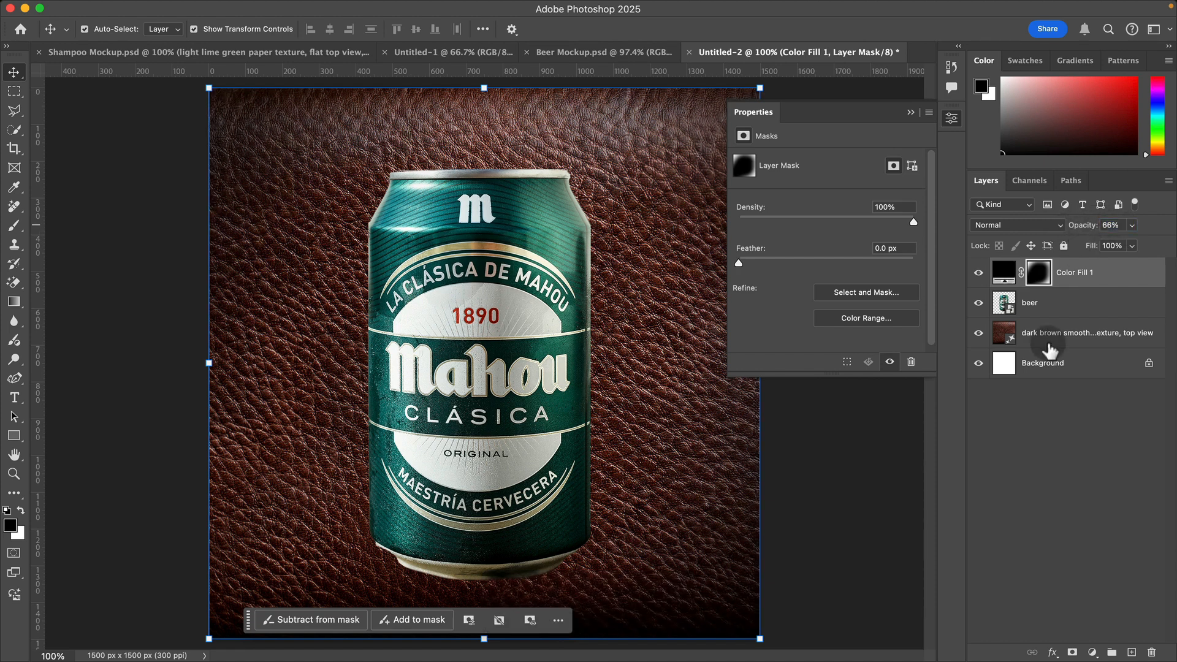
left_click(1098, 469)
Step: Toggle the two beer layers in Beer Mockup.psd to examine how the hops are arranged behind the can
left_click(430, 576)
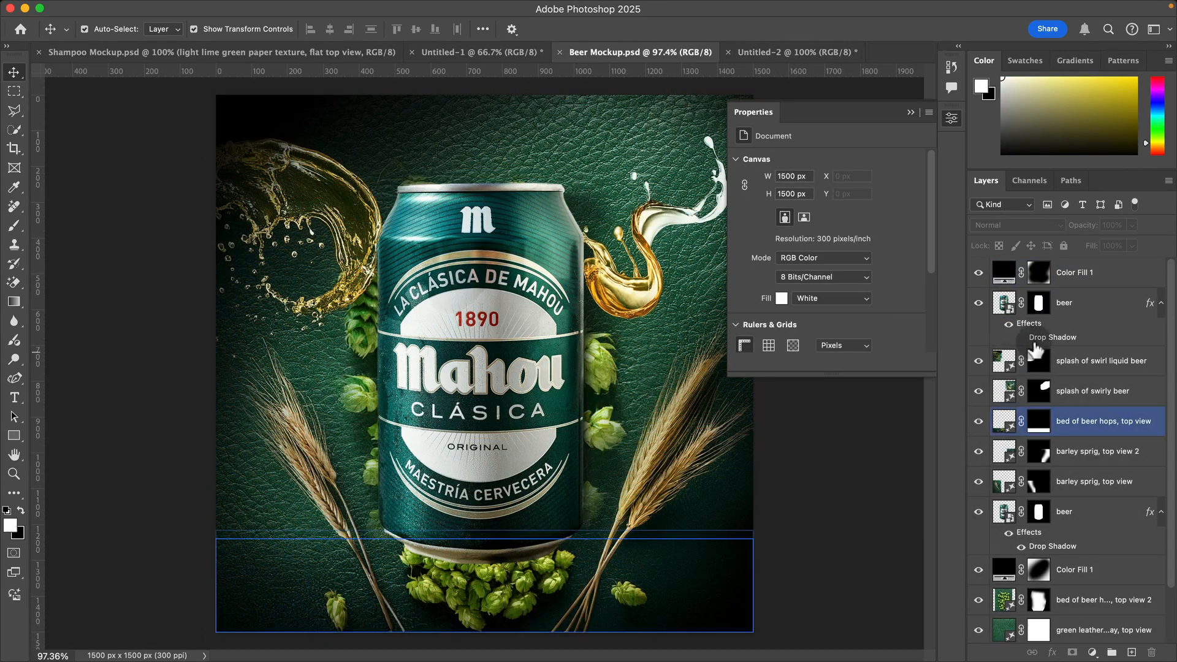
left_click(325, 340)
left_click(423, 214)
left_click(405, 267)
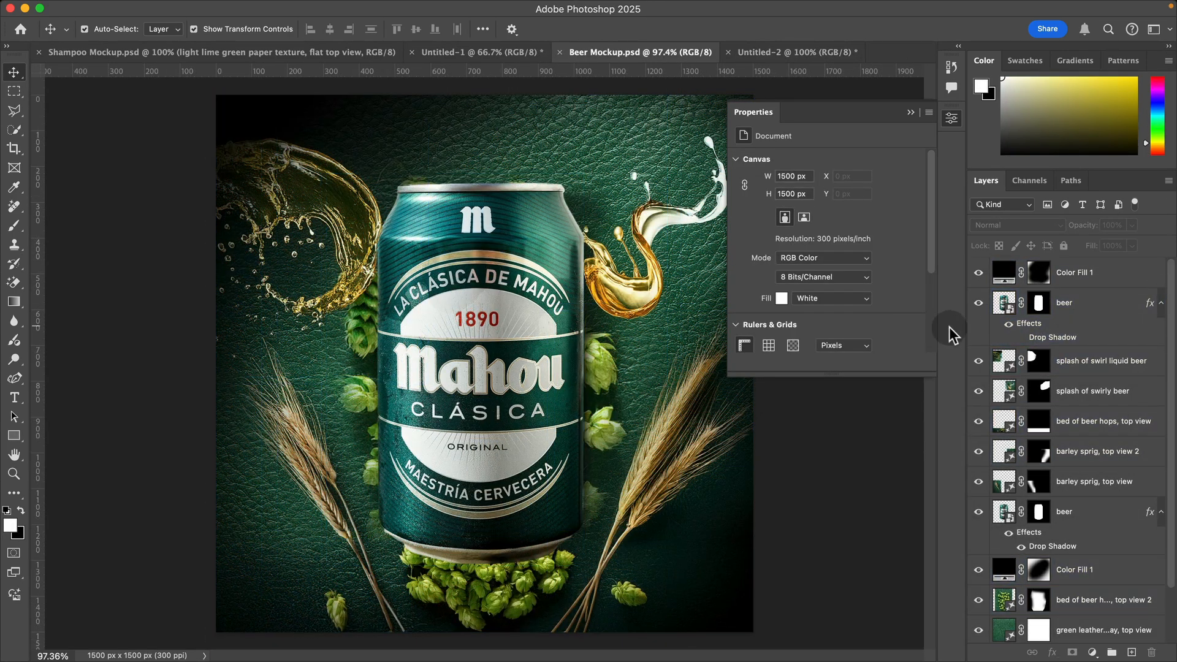
left_click(980, 305)
left_click(980, 304)
left_click(980, 304)
left_click(979, 512)
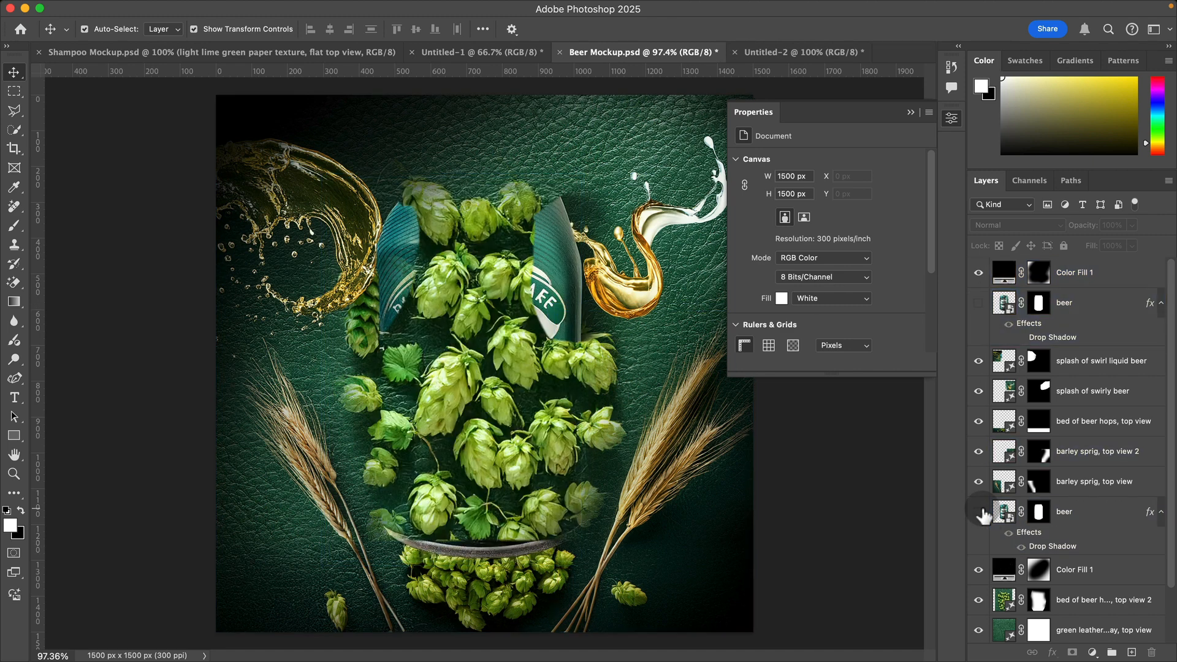
left_click(980, 512)
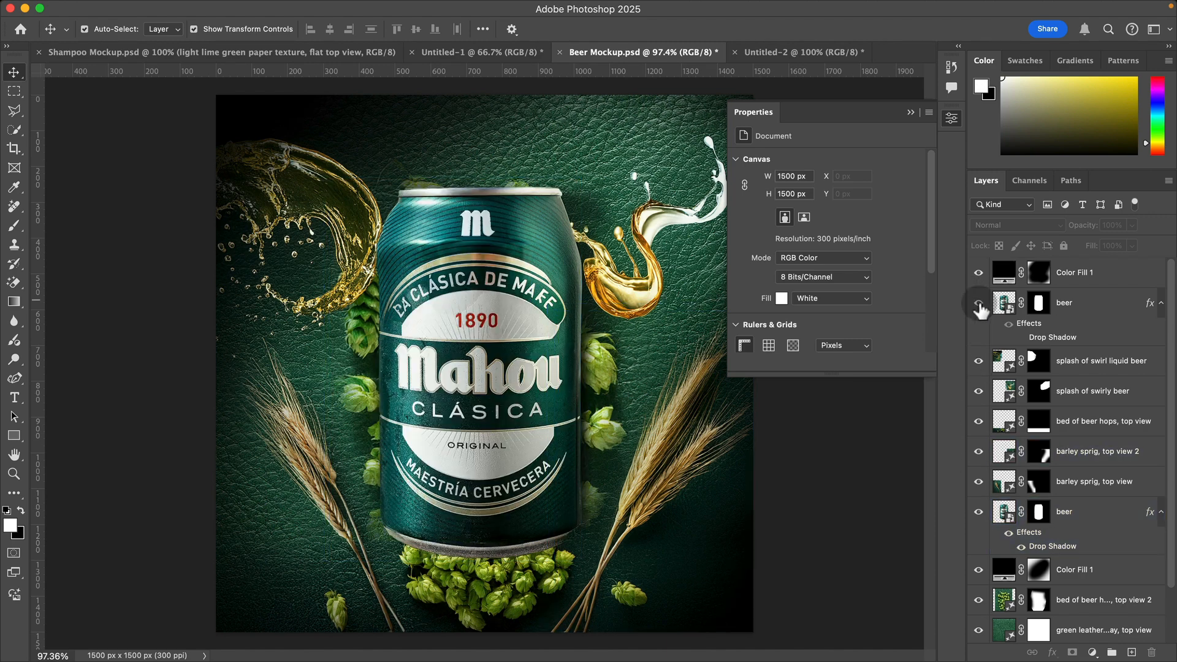
left_click(979, 304)
Step: Hide the beer layer in Untitled-2 and draw a tall rectangular selection over the middle of the canvas
left_click(798, 53)
left_click(995, 305)
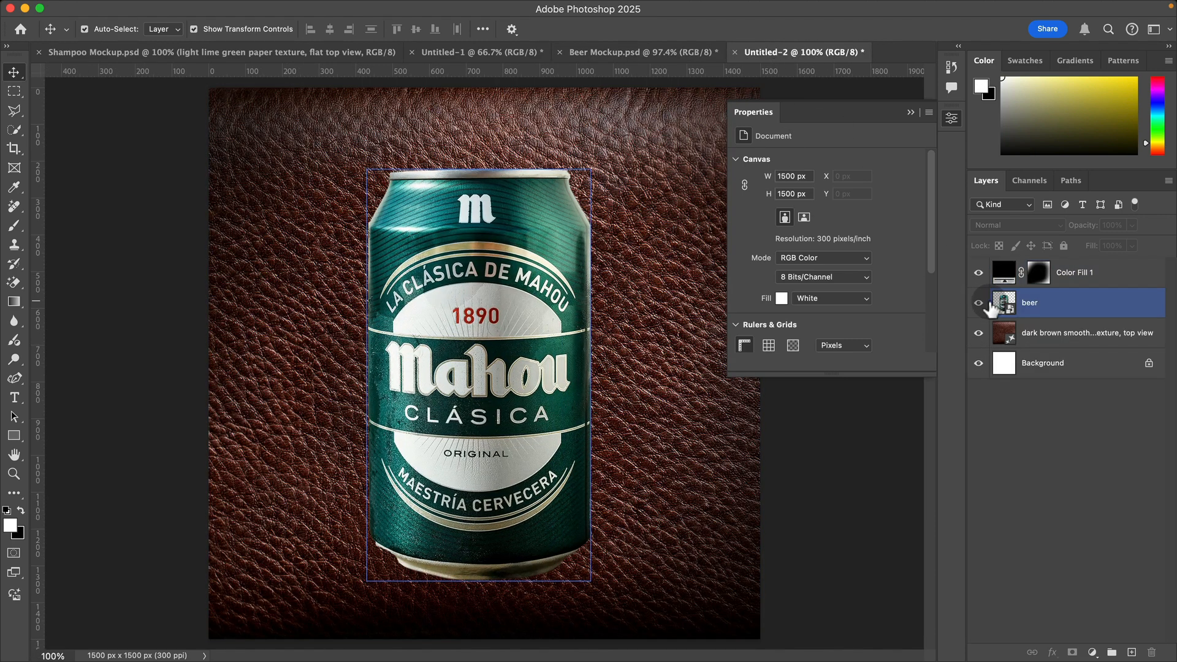
left_click(980, 303)
left_click(13, 91)
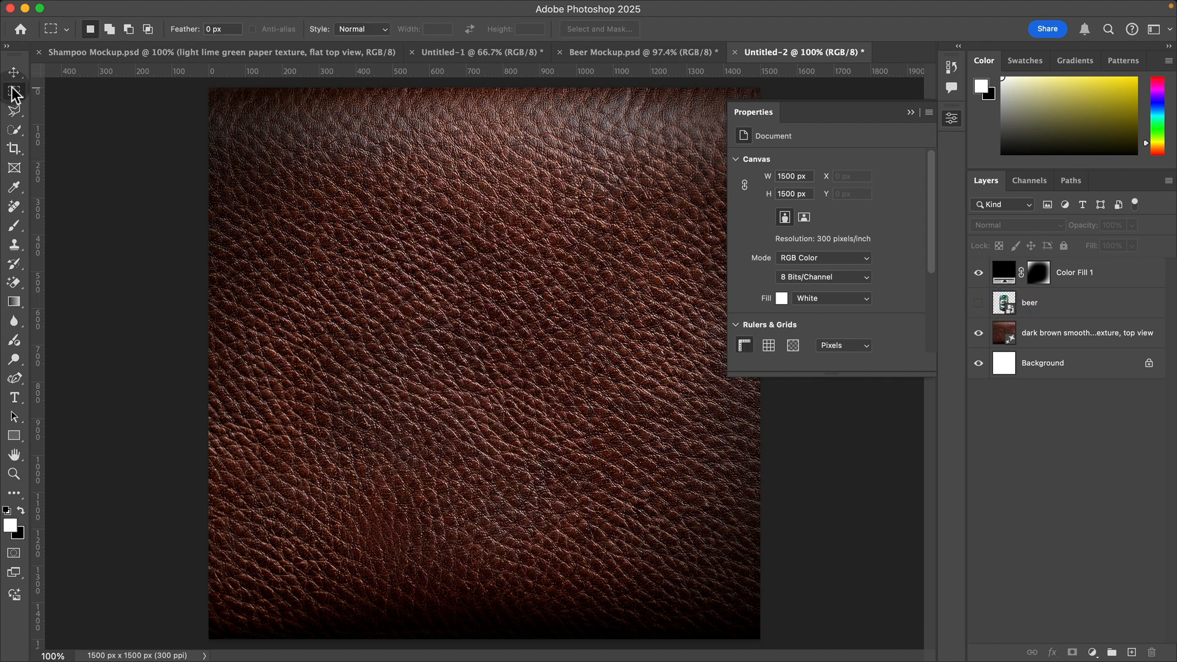
left_click(76, 92)
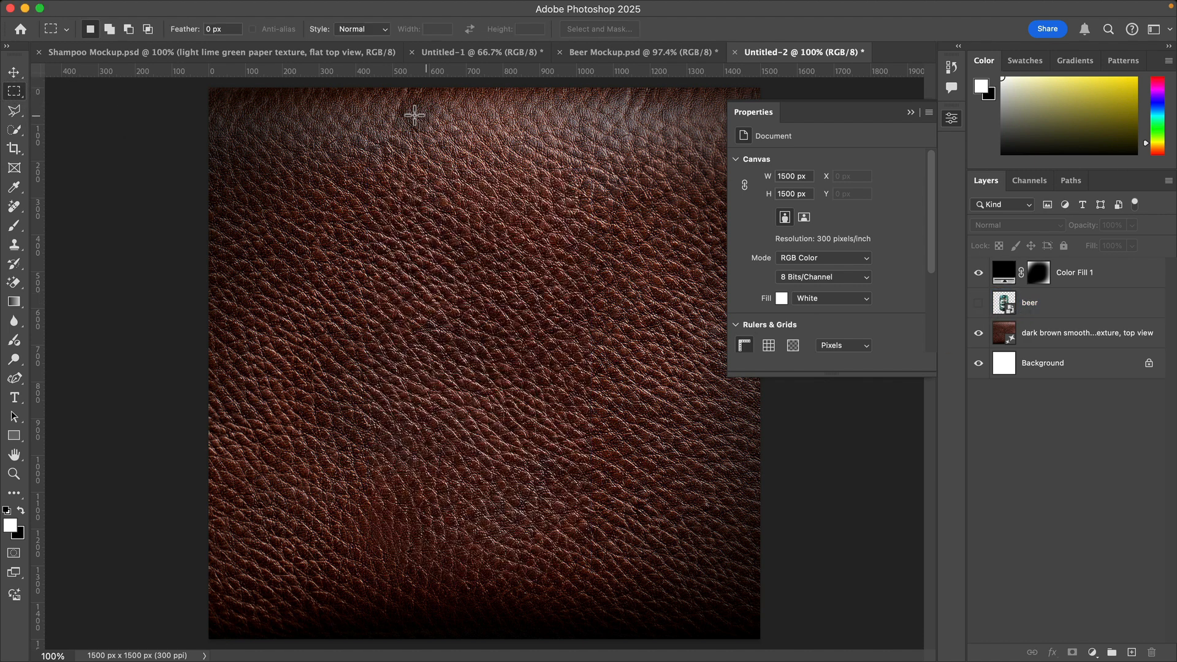
left_click_drag(365, 131, 620, 610)
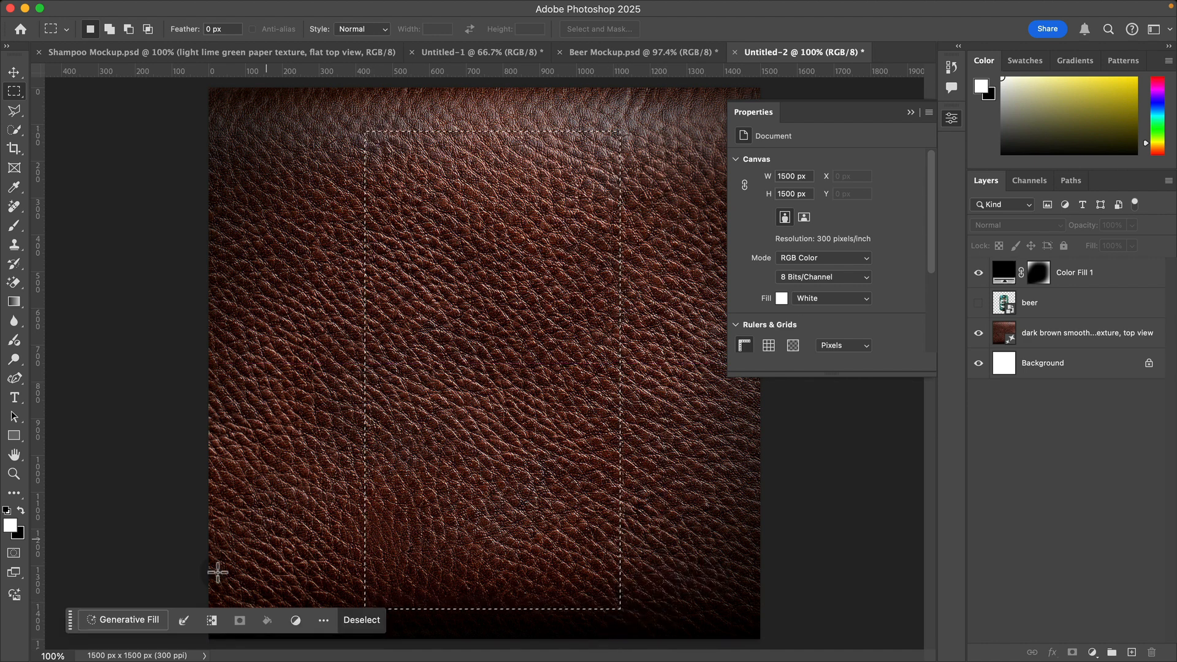
Step: Fill the rectangular selection using Generative Fill with the prompt "bed of beer hops, top view"
left_click(145, 617)
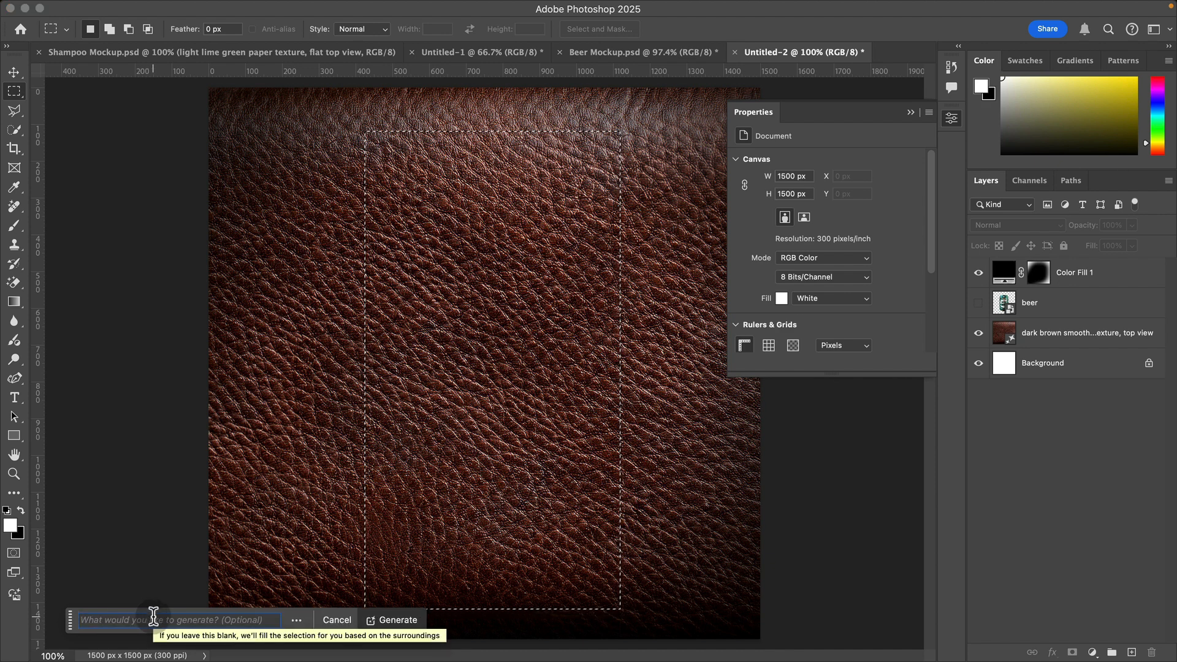
type("bed of beer")
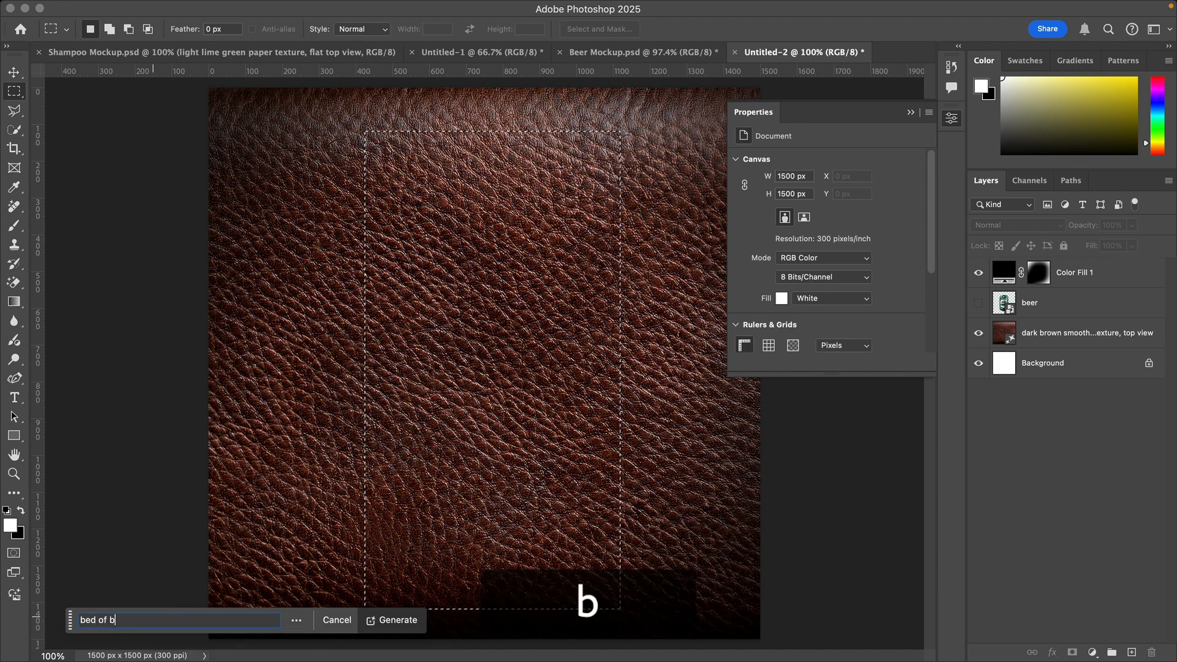
type(" hops, top view")
key("Return")
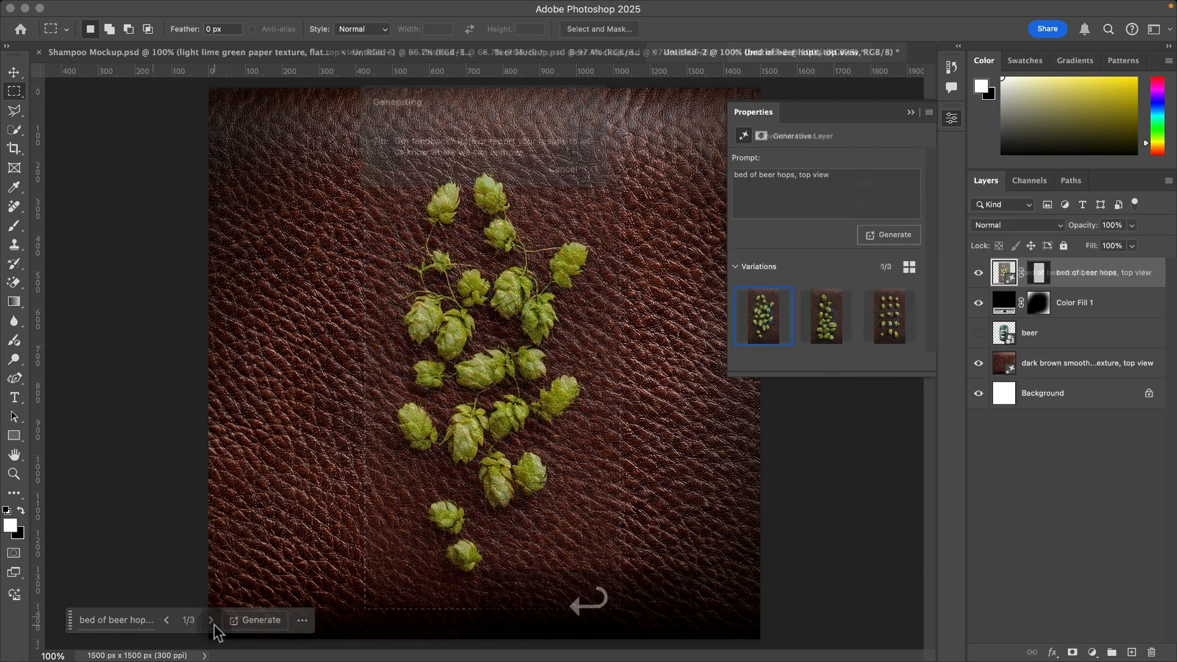
Step: Compare the hops variations, generate similar ones from the second, and keep the second of the new results
left_click(212, 621)
left_click(212, 622)
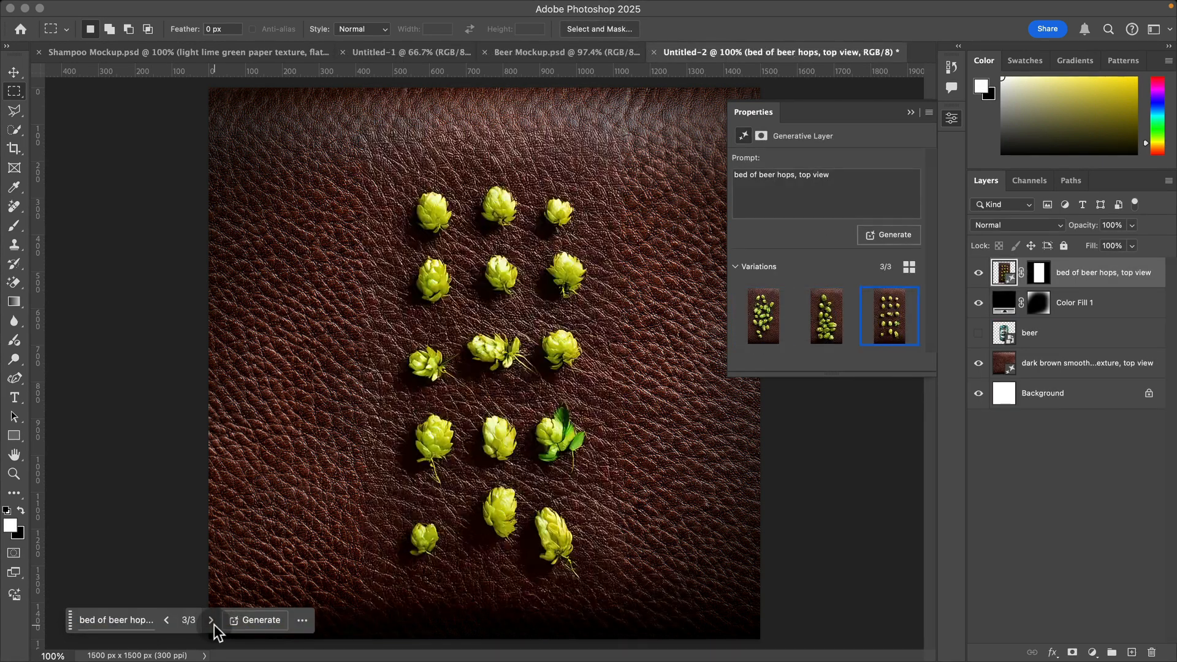
left_click(213, 621)
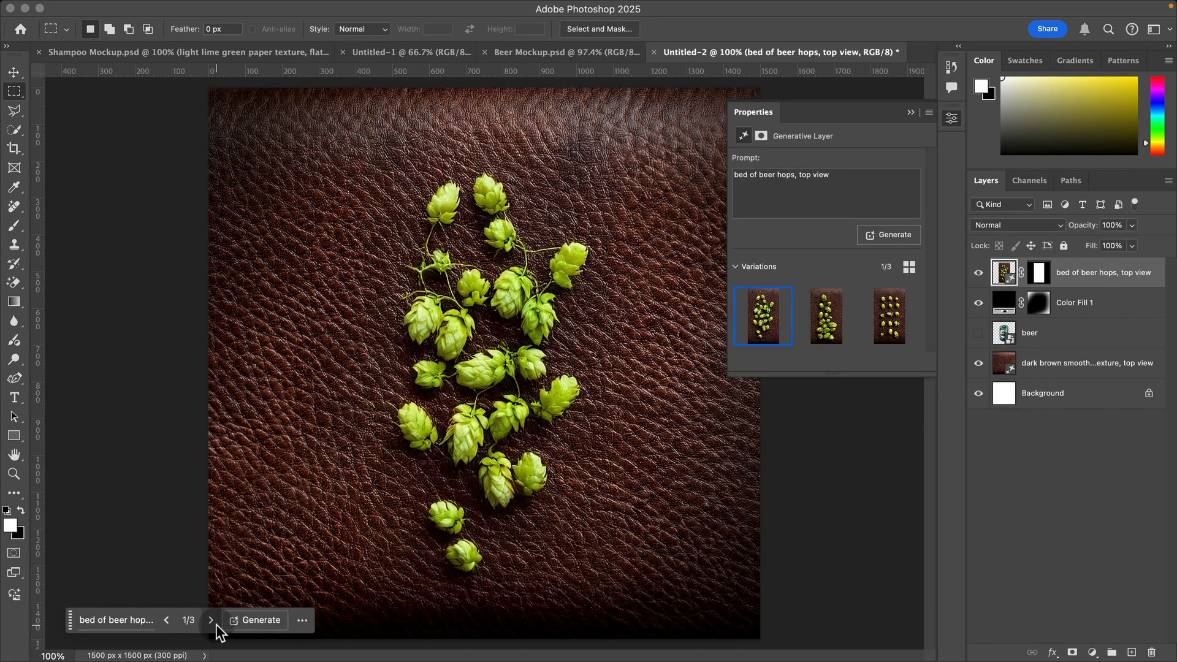
left_click(215, 624)
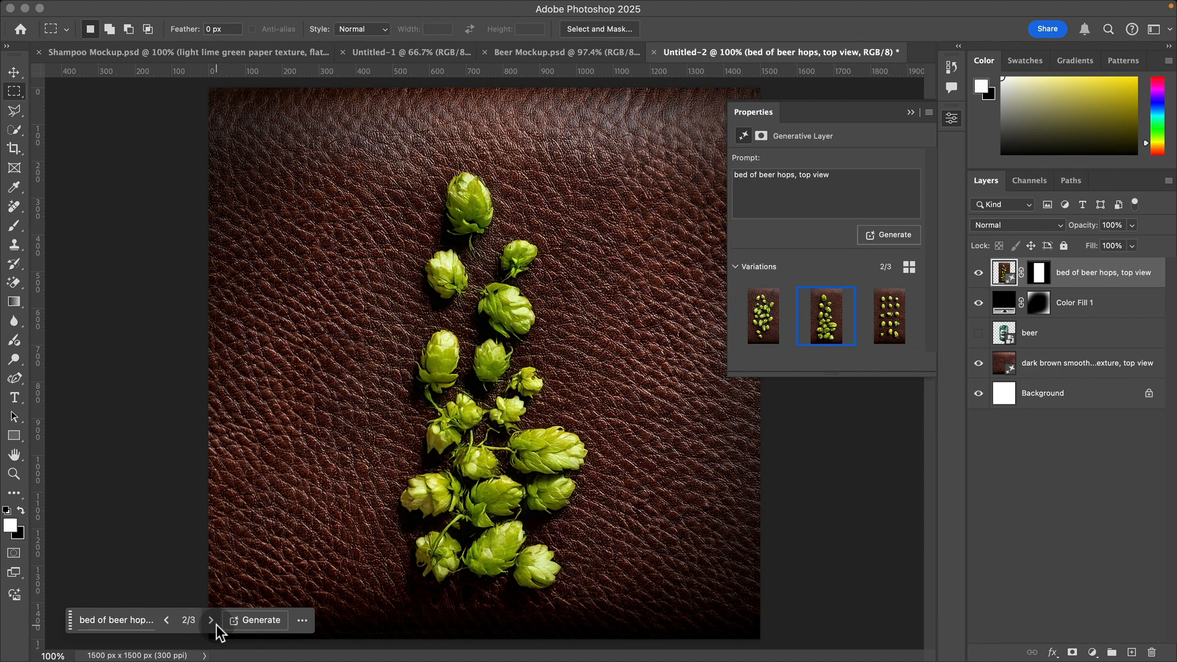
mouse_move(816, 313)
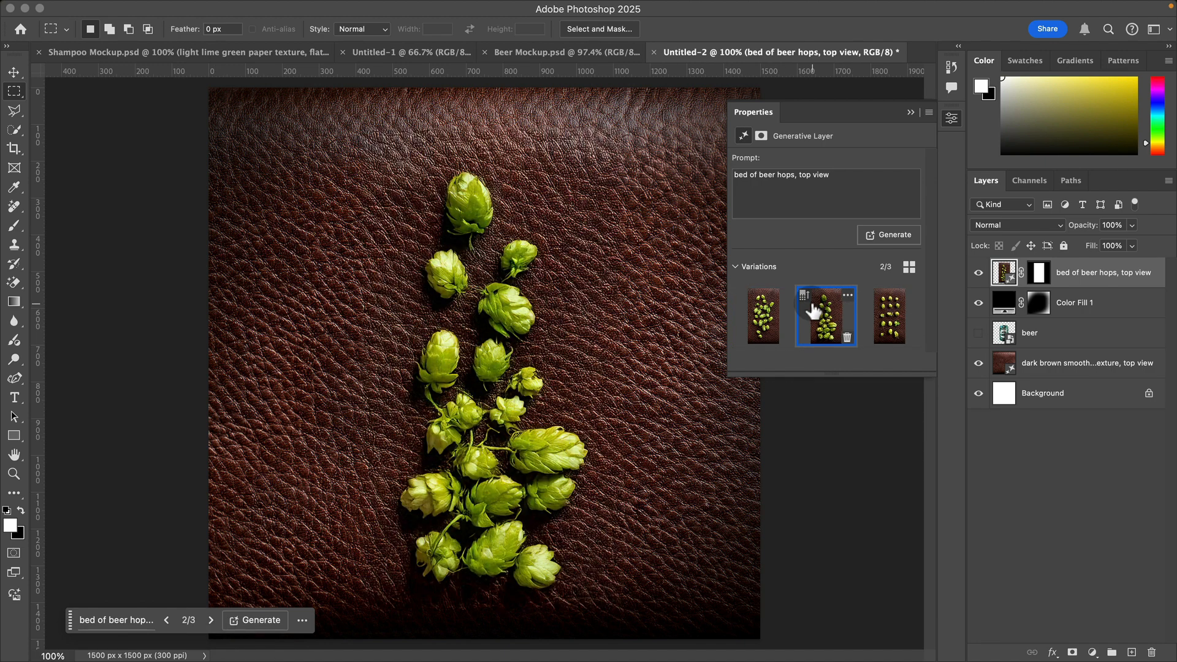
left_click(849, 298)
left_click(890, 297)
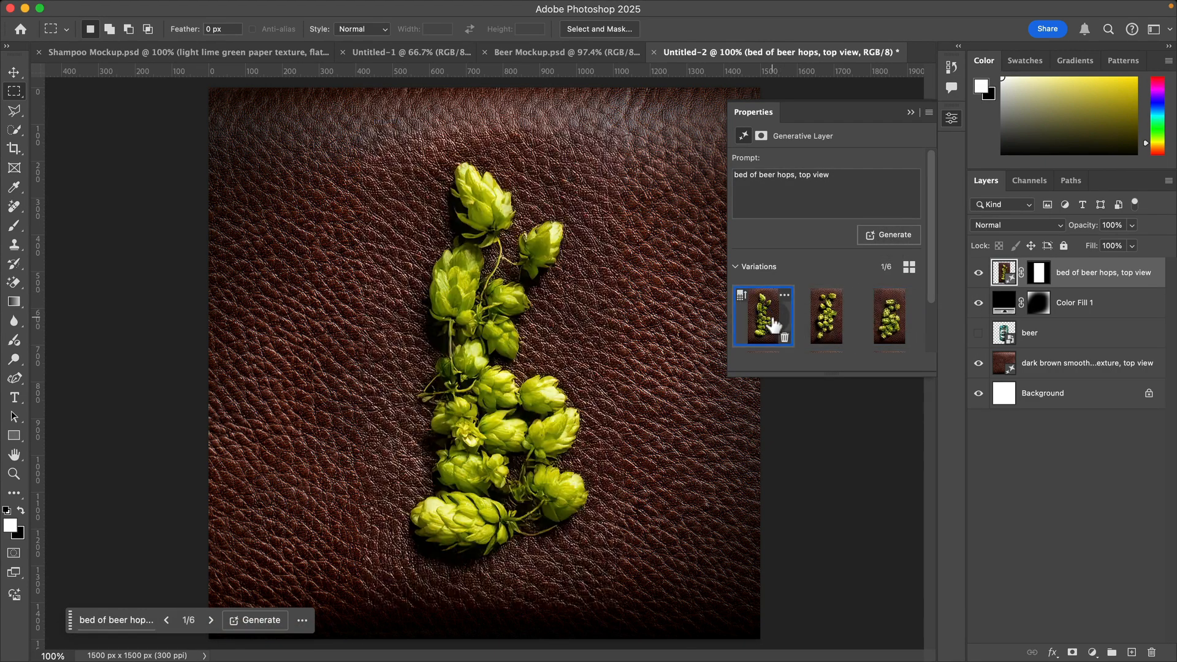
left_click(809, 325)
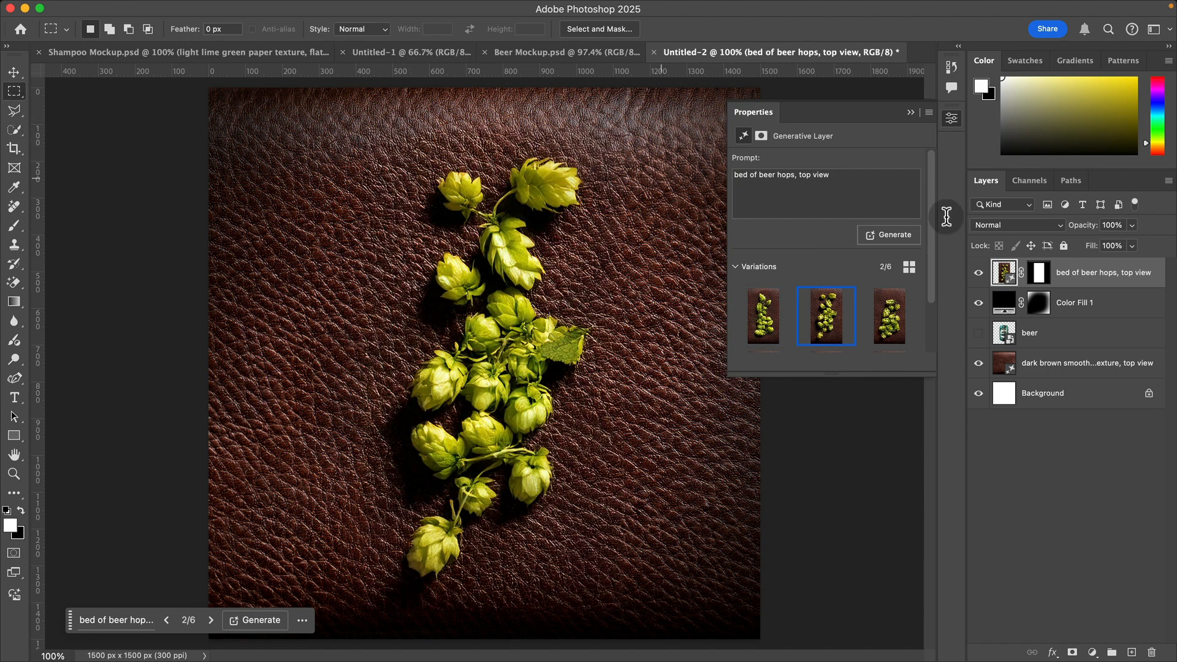
Step: Move the beer layer to the top of the layer stack, above the hops, and leave it hidden
left_click(978, 333)
left_click_drag(1005, 334, 1094, 270)
left_click(979, 273)
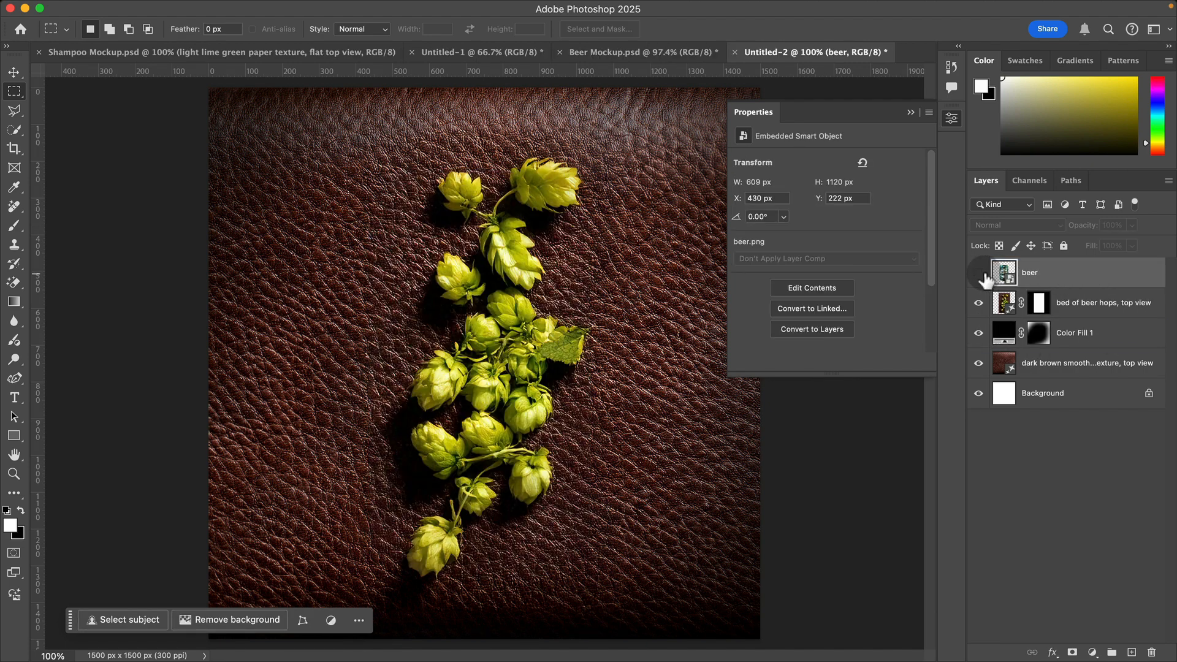
Step: Build a wide selection around the hops from overlapping ellipses using the Elliptical Marquee tool
right_click(14, 91)
left_click(70, 107)
left_click_drag(308, 187, 489, 594)
left_click_drag(638, 209, 467, 590, "shift")
left_click_drag(363, 455, 609, 619, "shift")
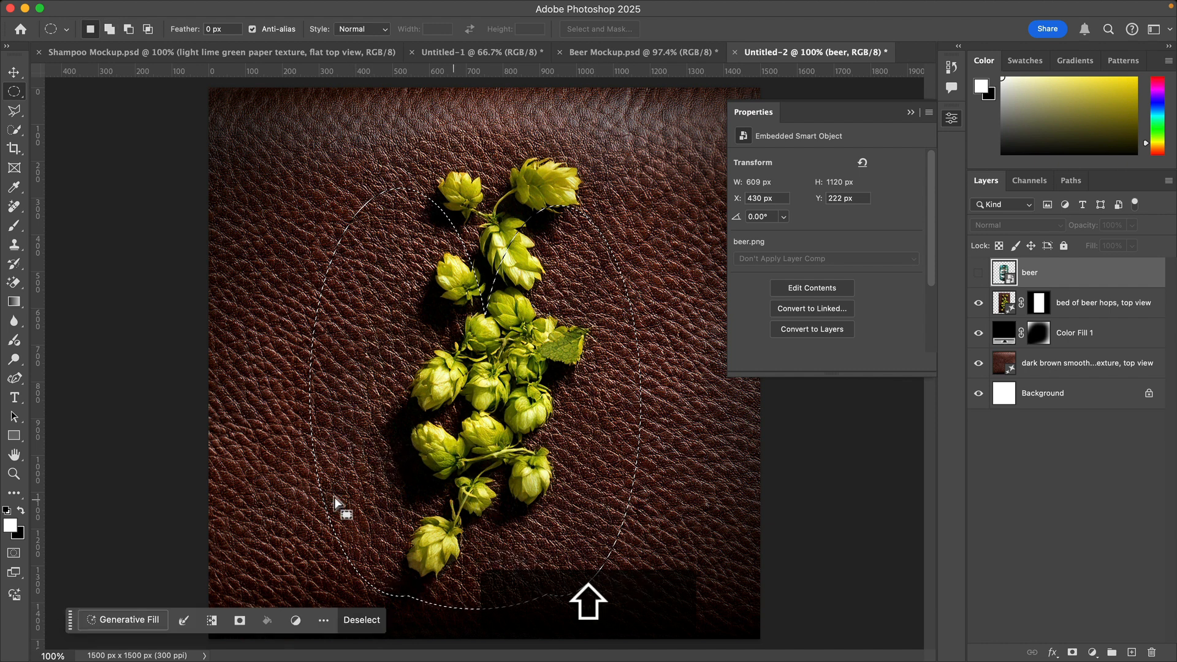
Step: Fill the combined elliptical selection using Generative Fill with the prompt "bed of beer hops, top view"
left_click(95, 615)
type("bed o")
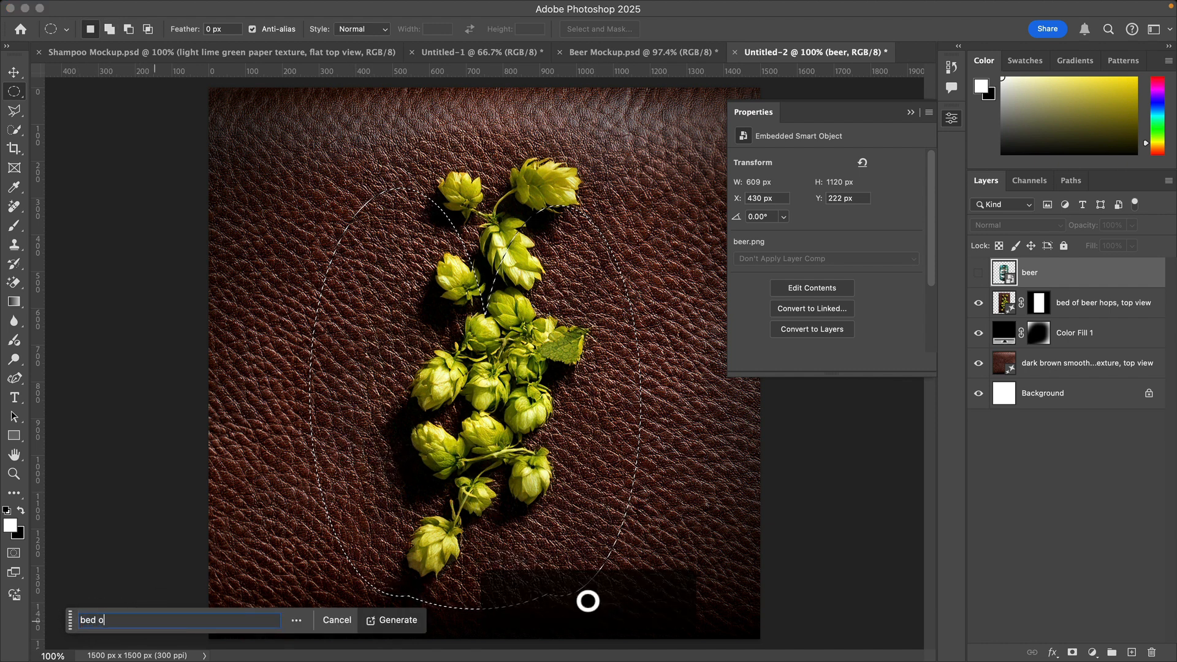
type("f beer hops, ")
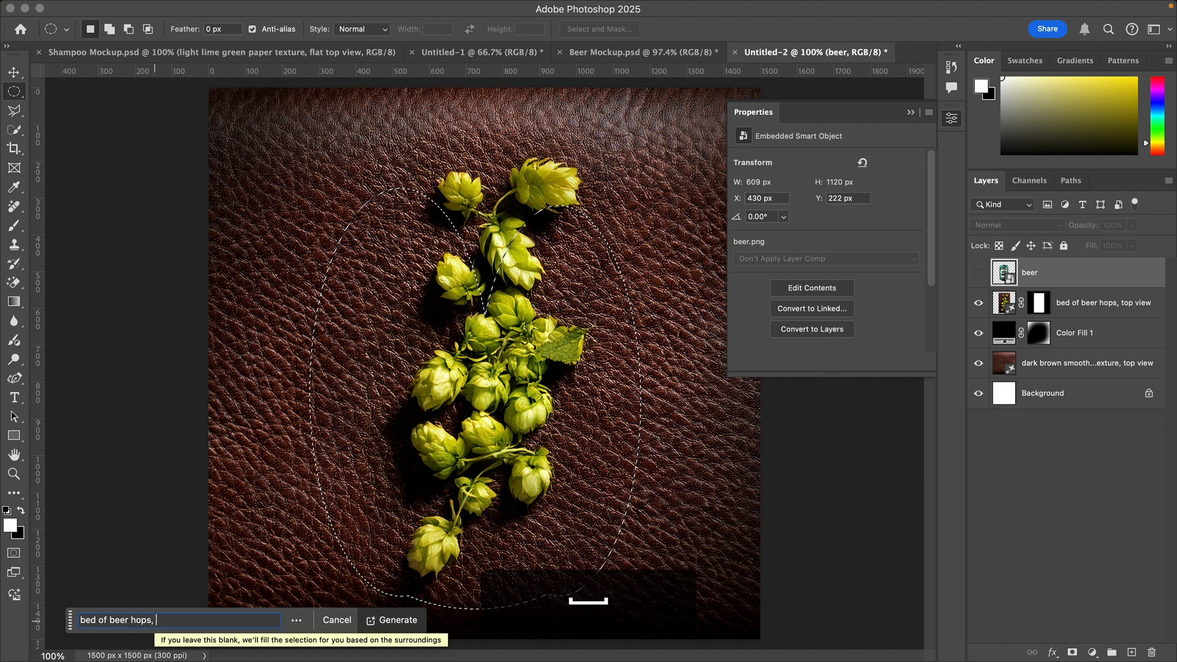
type("top view")
key("Return")
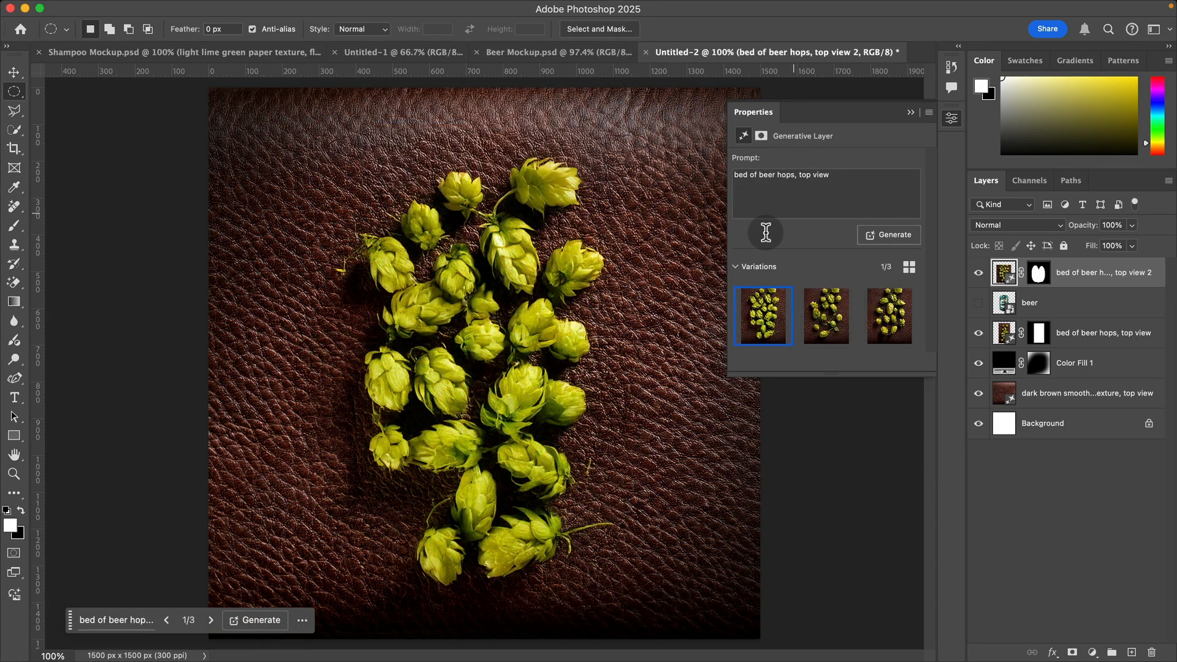
Step: Compare the three variations of the new hops layer and keep the first one
left_click(205, 617)
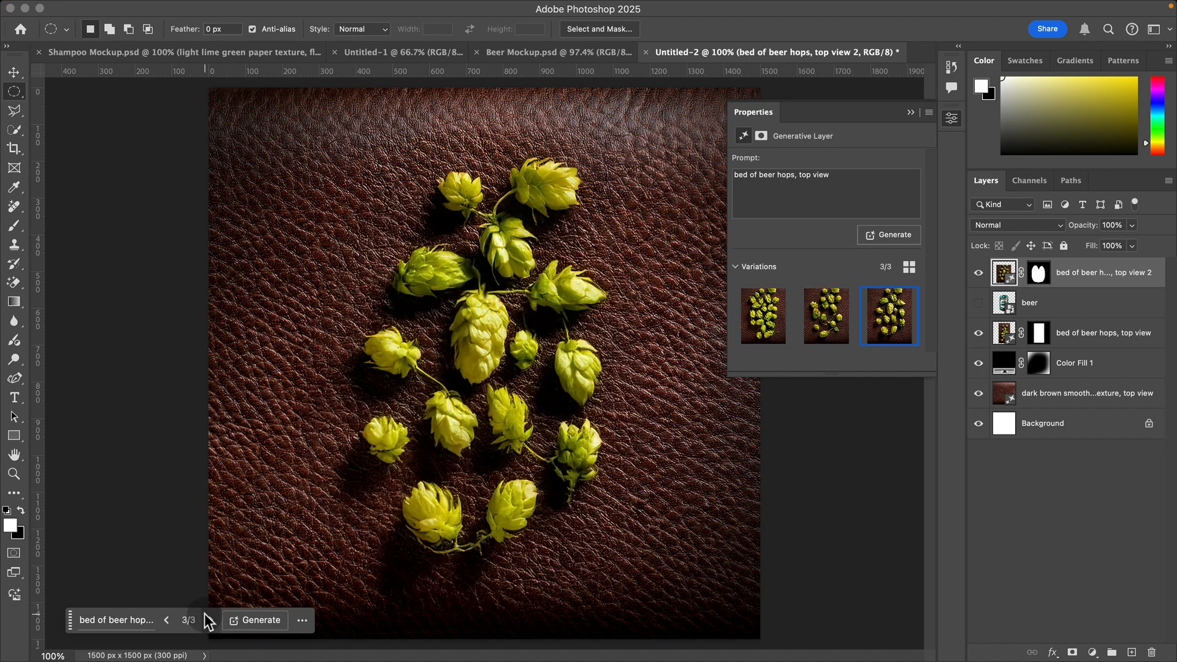
left_click(174, 616)
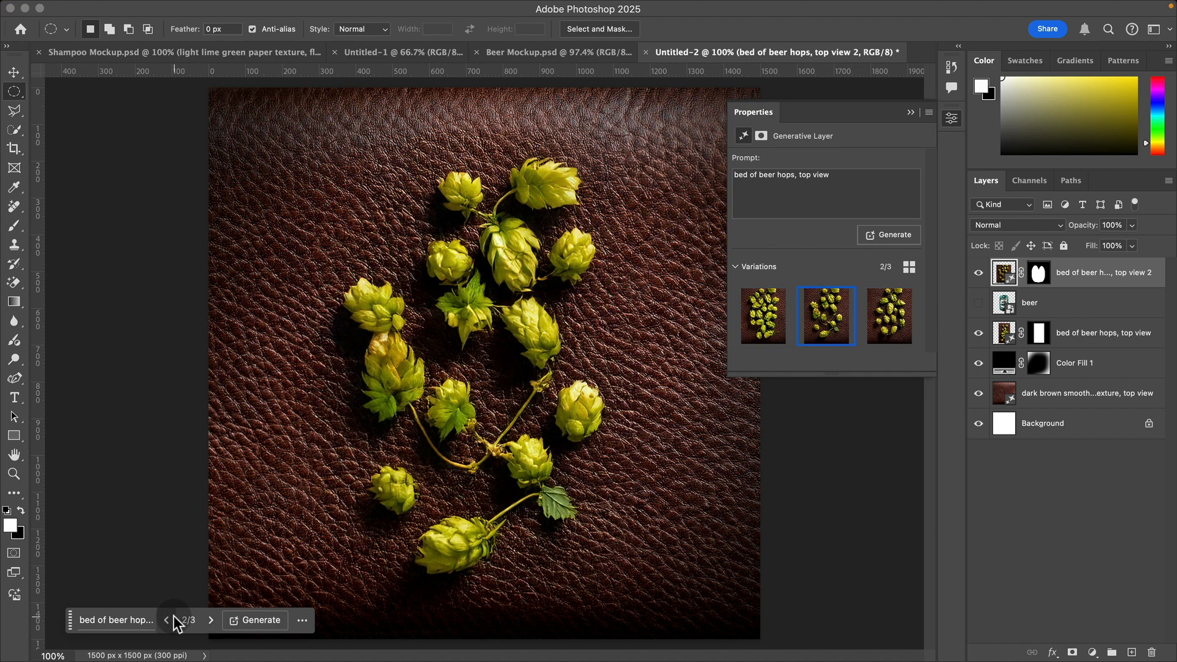
left_click(175, 615)
left_click(174, 615)
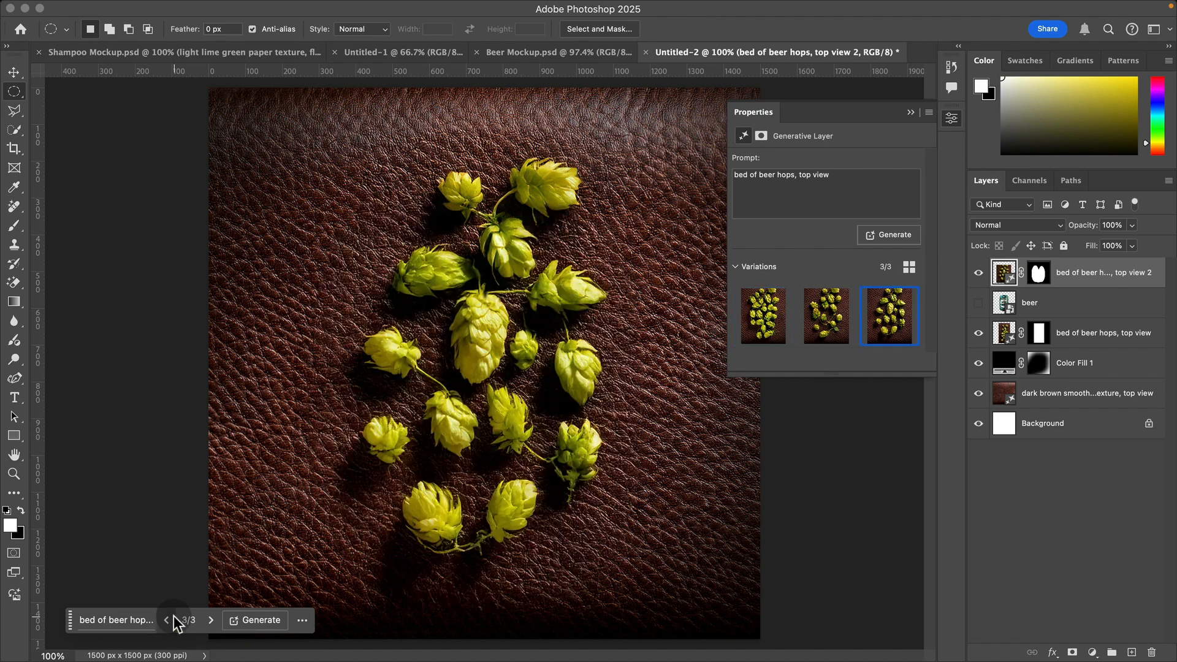
left_click(209, 619)
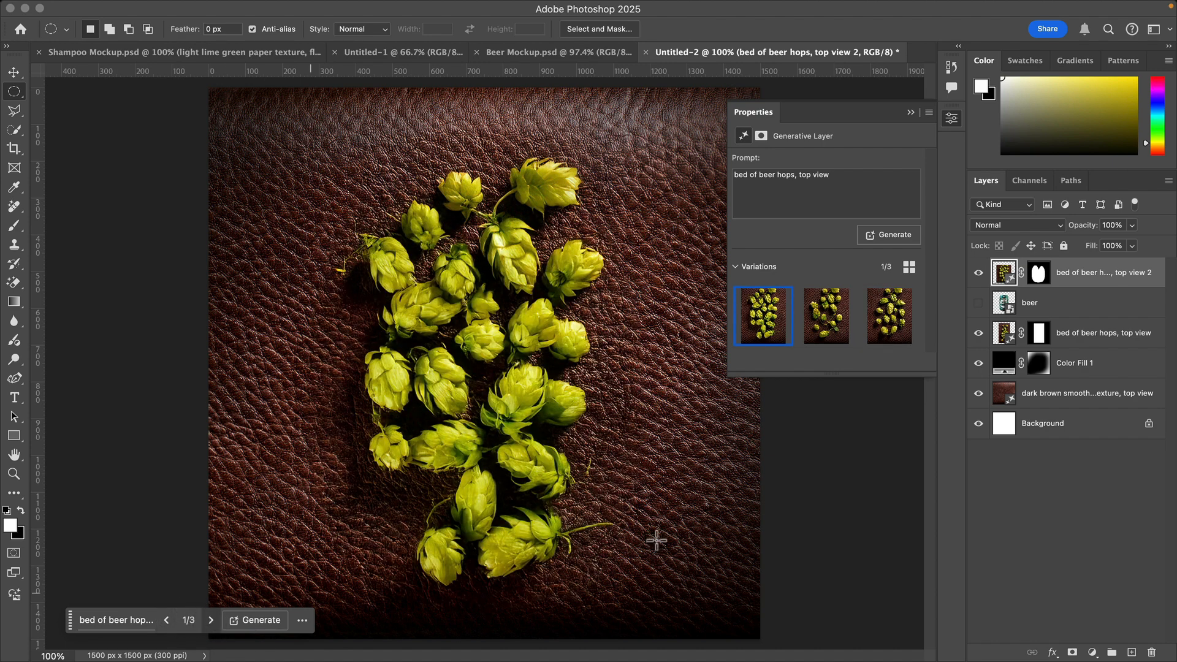
Step: Move the new hops layer below the beer layer, leave the beer layer hidden and deselect all layers
left_click_drag(1097, 276, 1104, 325)
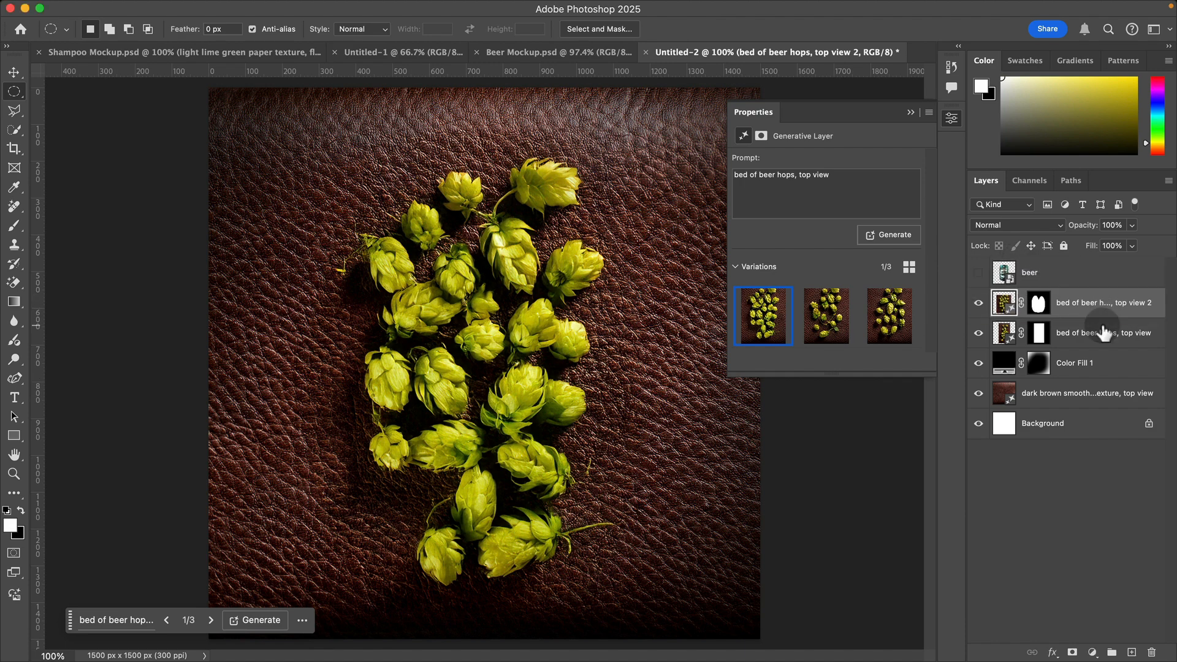
left_click(981, 273)
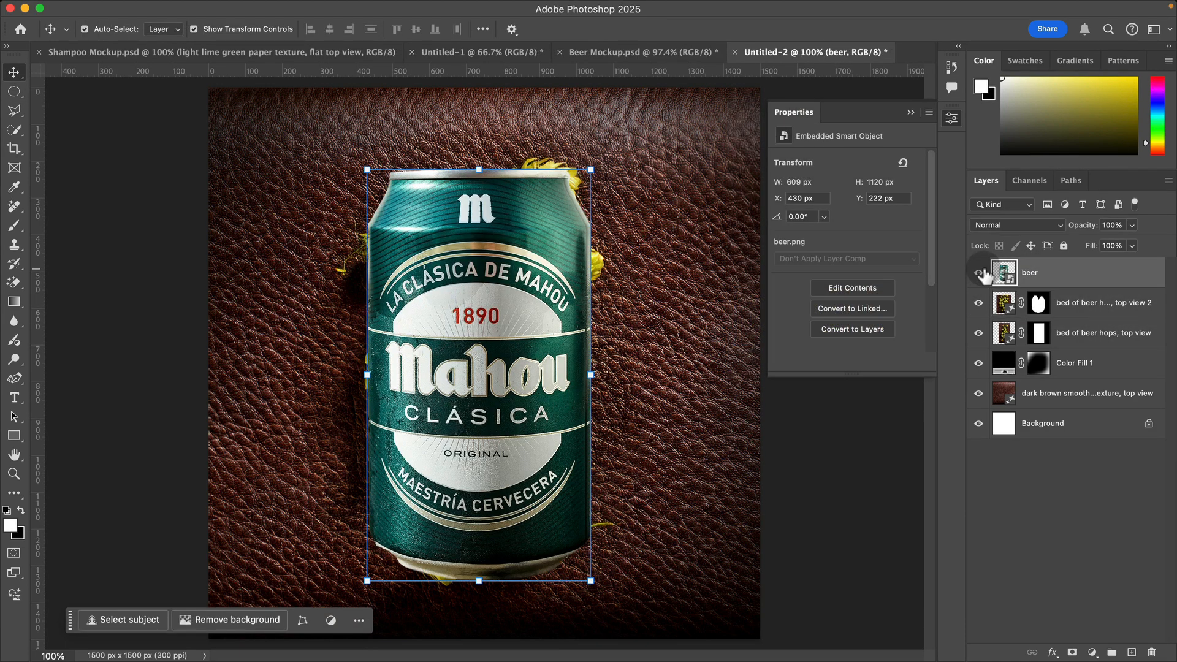
left_click(979, 273)
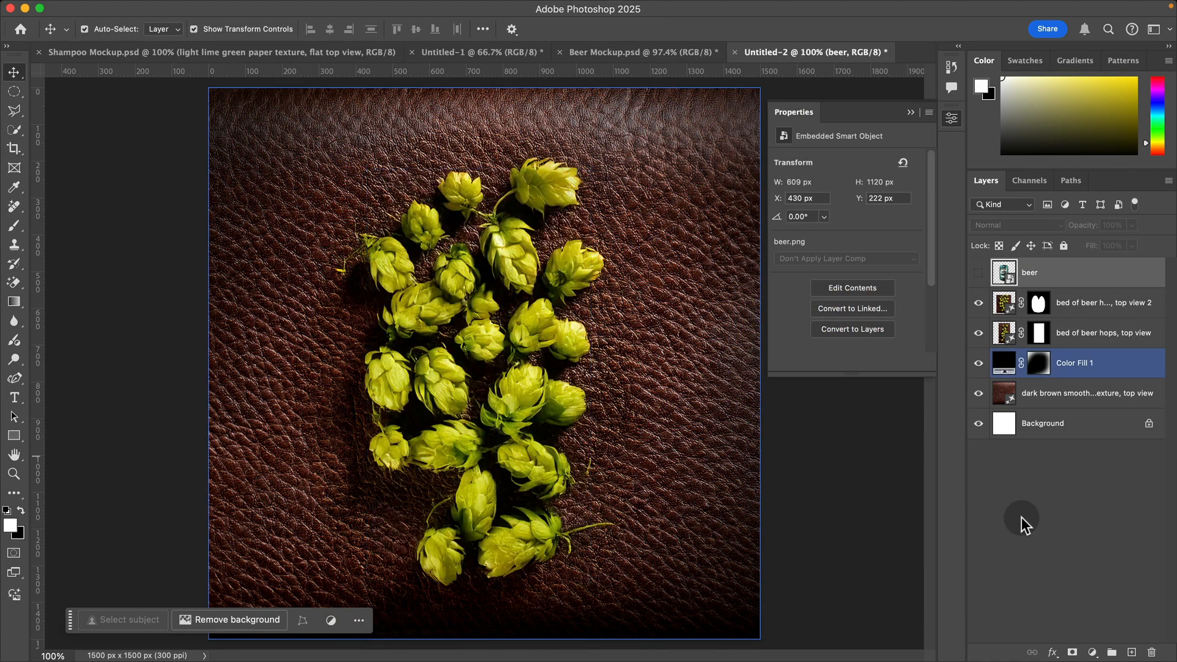
left_click(973, 592)
Step: Draw a wide elliptical selection over the canvas's lower middle and generate "bed of beer hops, top view" in it
left_click(13, 91)
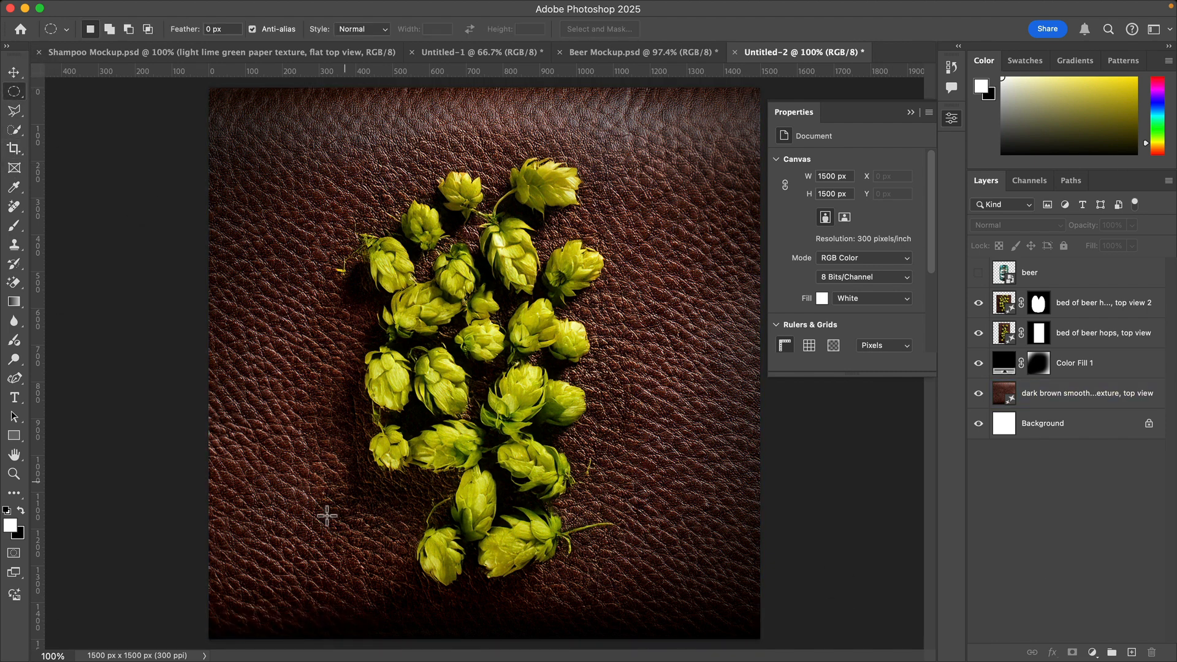
left_click_drag(256, 446, 684, 659)
left_click_drag(684, 659, 684, 659)
left_click(122, 621)
key("Return")
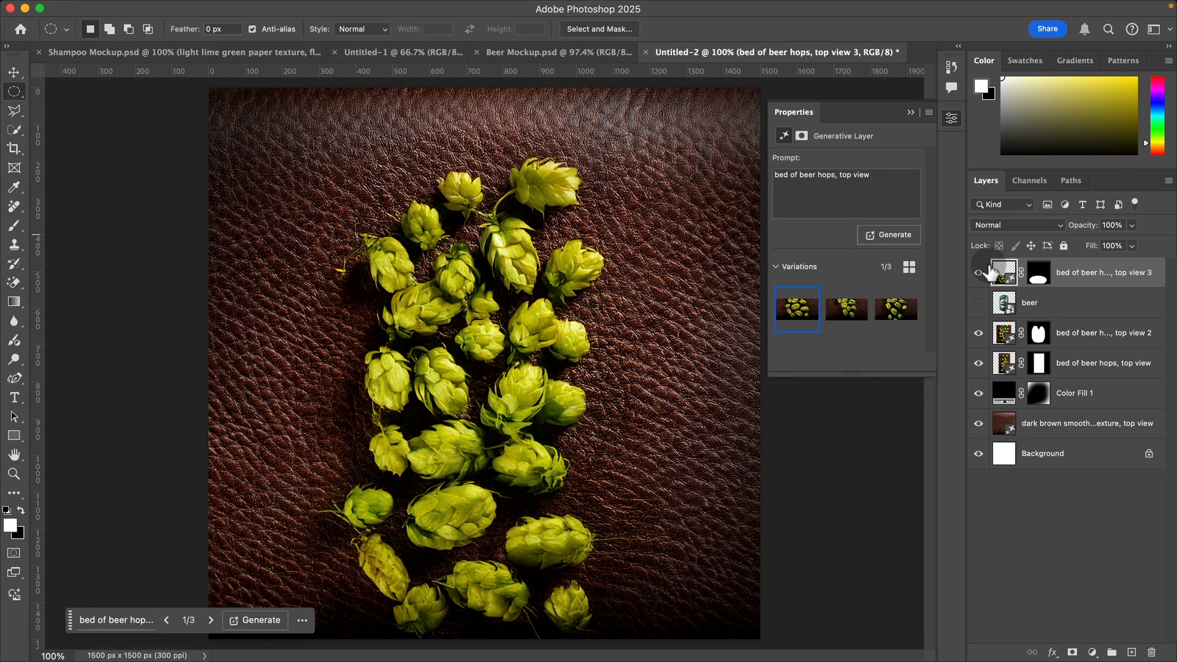
Step: Show the beer layer and move it to the top of the layer stack, above the newest hops layer
left_click(979, 303)
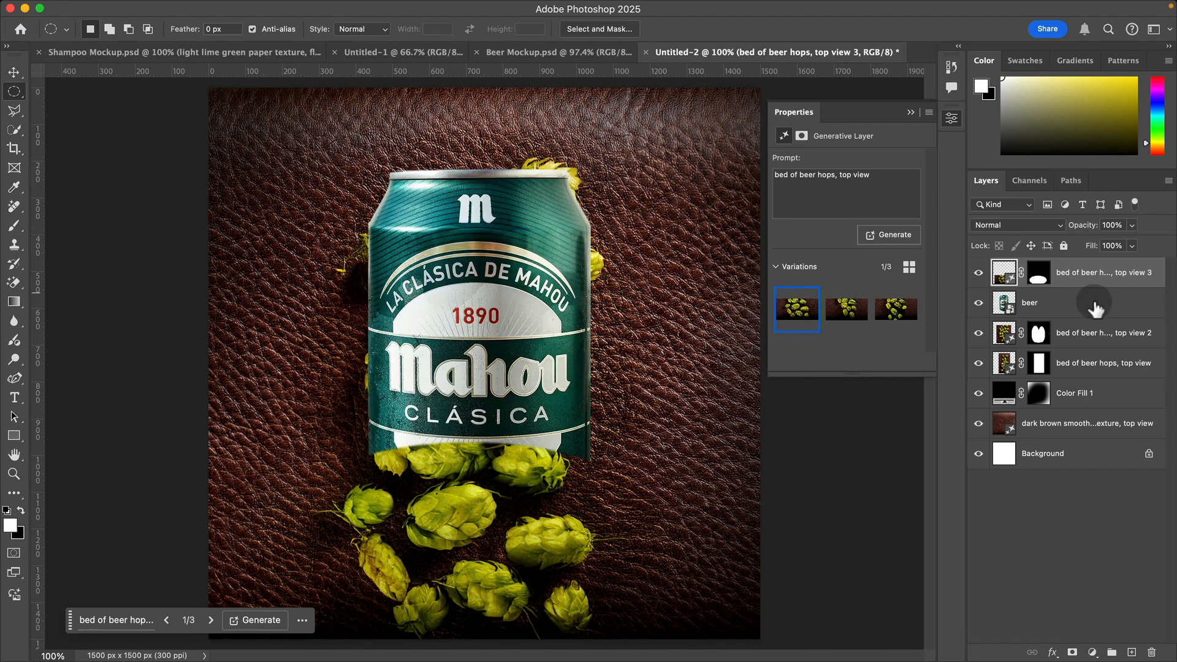
left_click_drag(1098, 305, 1095, 265)
left_click(1076, 526)
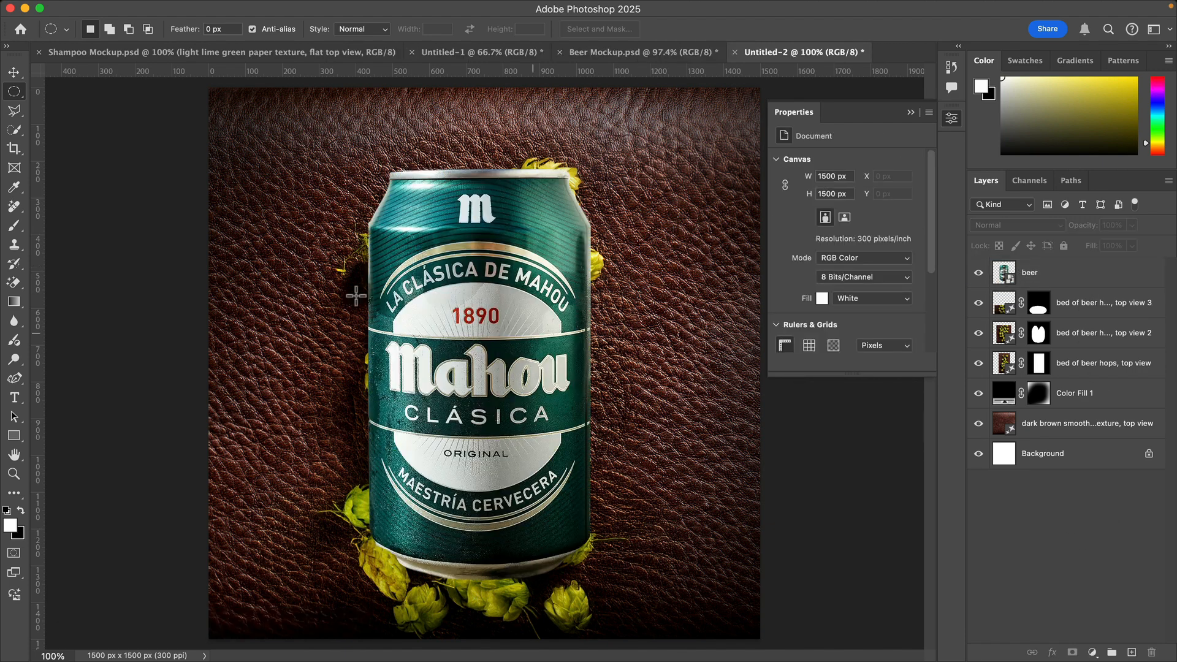
Step: Check the Beer Mockup.psd reference, then draw a freehand Lasso selection over the lower-left corner of the Untitled-2 canvas
key("v")
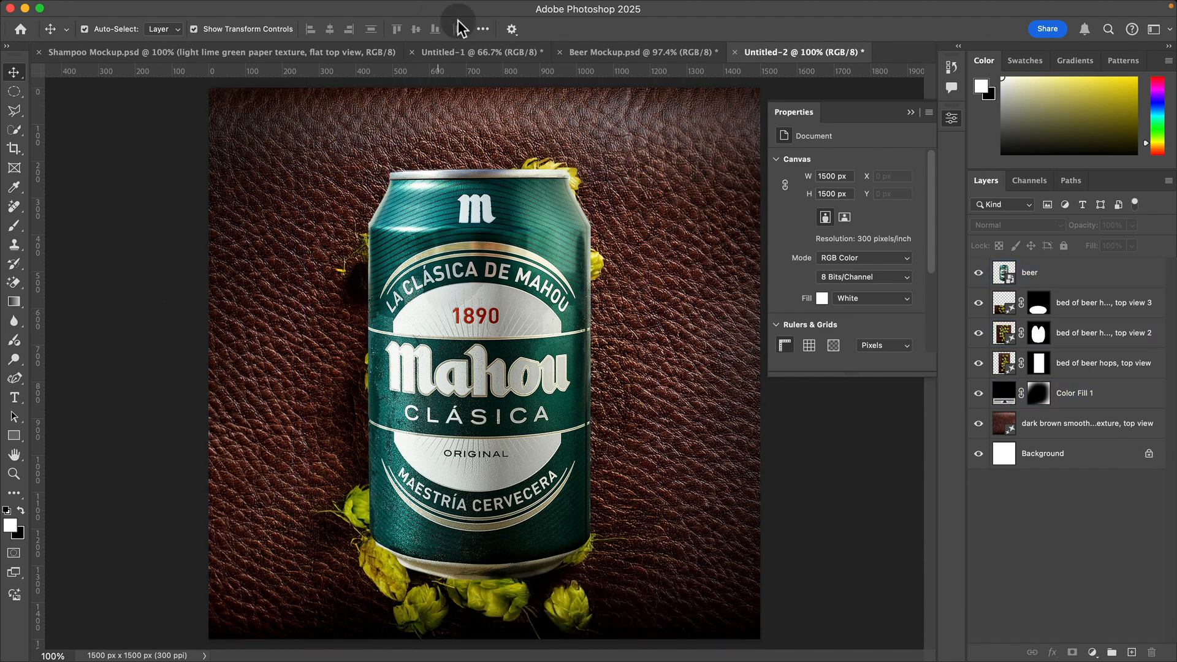
left_click(638, 52)
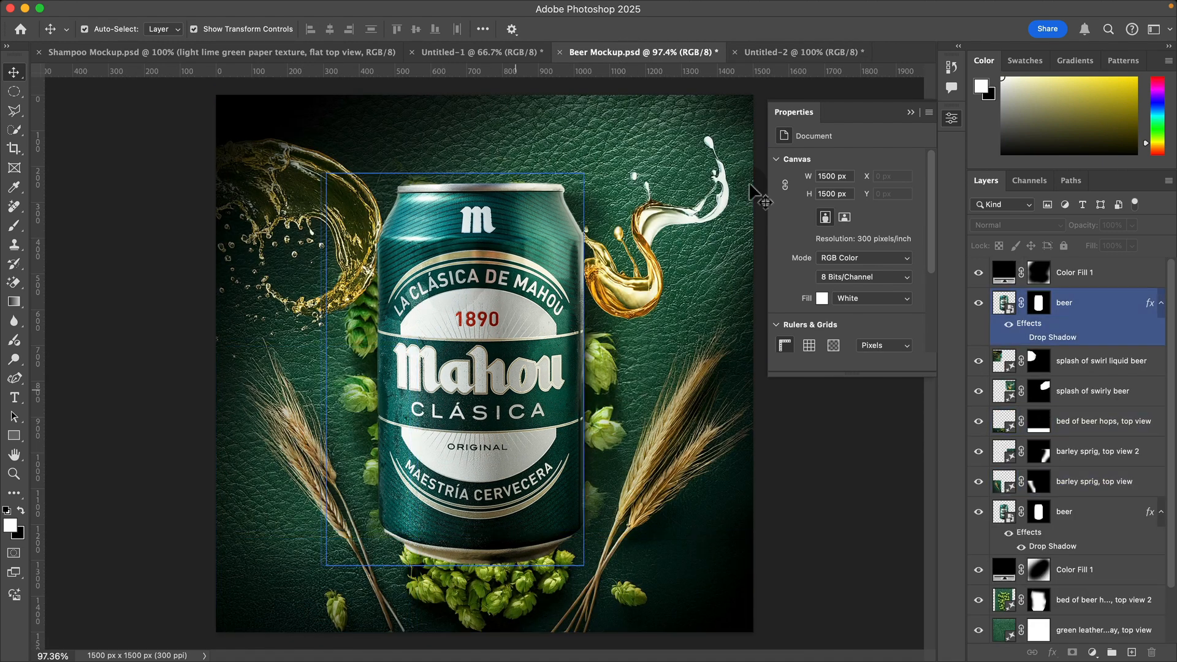
left_click(786, 53)
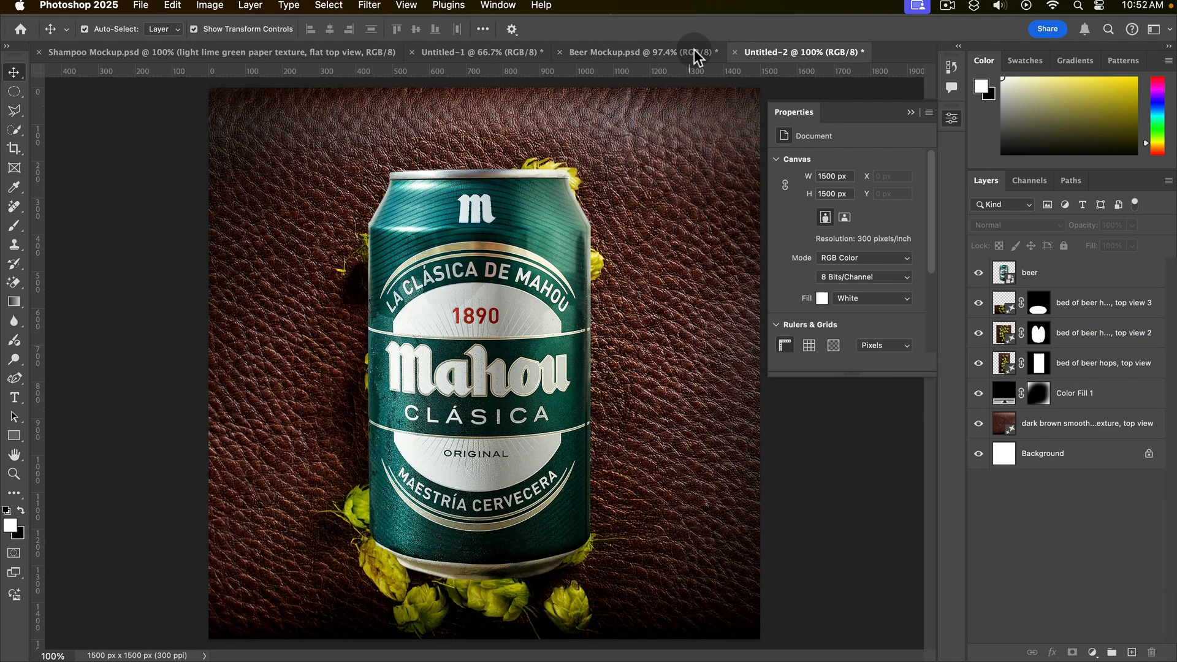
left_click(13, 110)
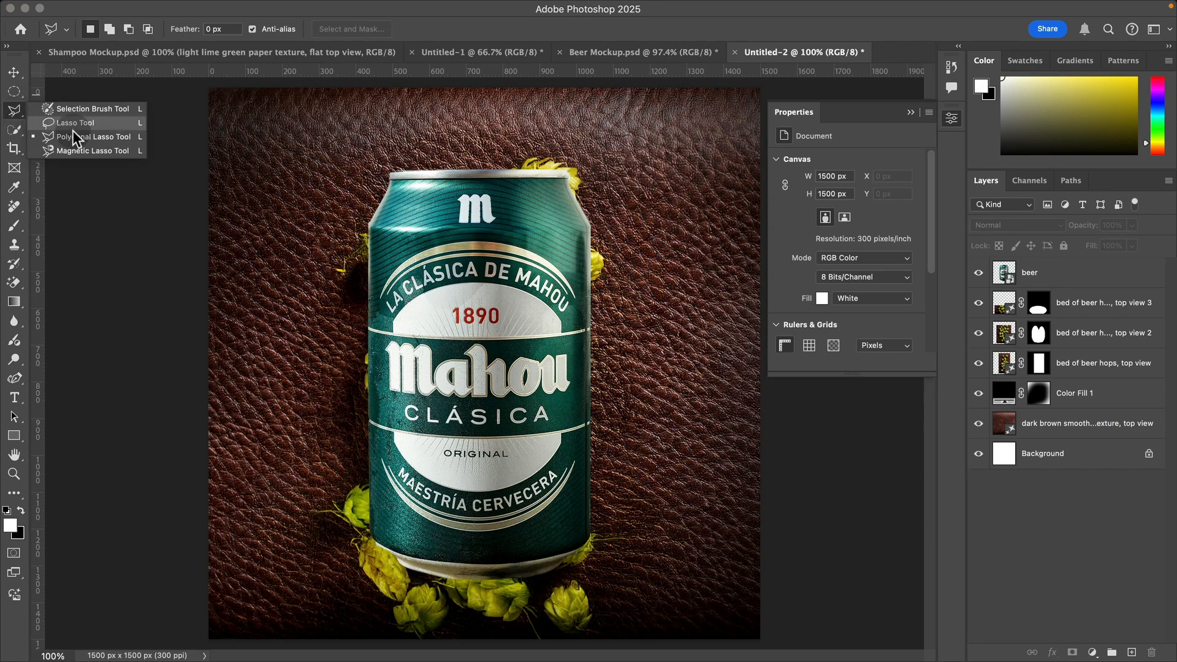
left_click(104, 123)
left_click_drag(385, 604, 288, 303)
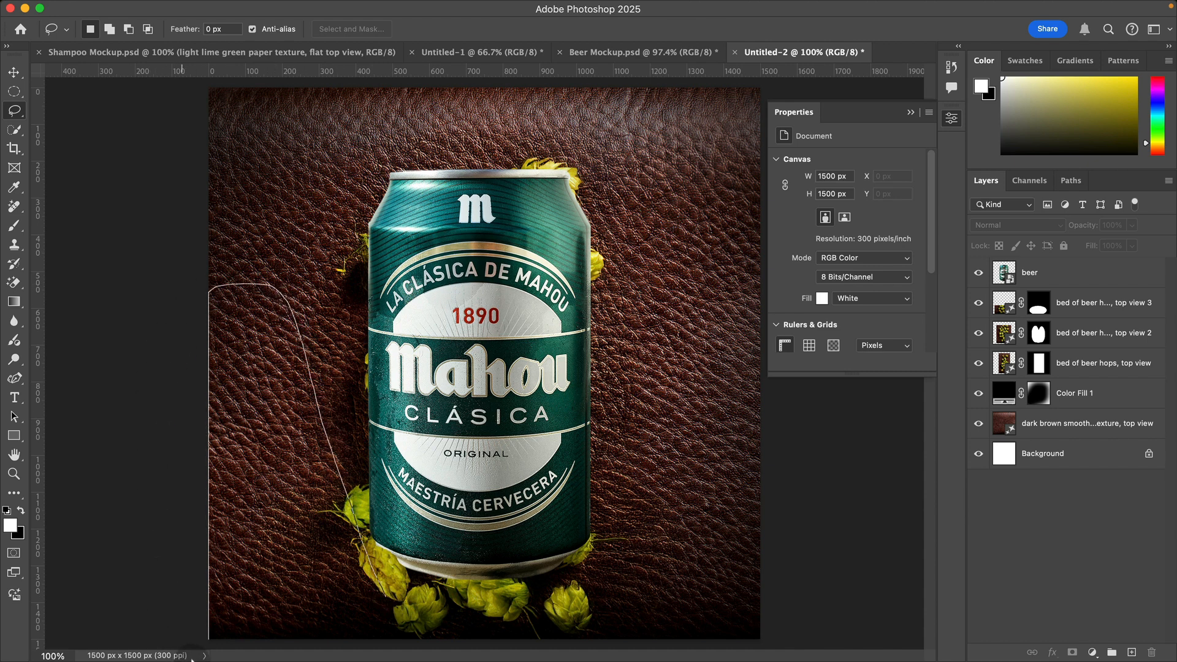
left_click_drag(384, 596, 384, 594)
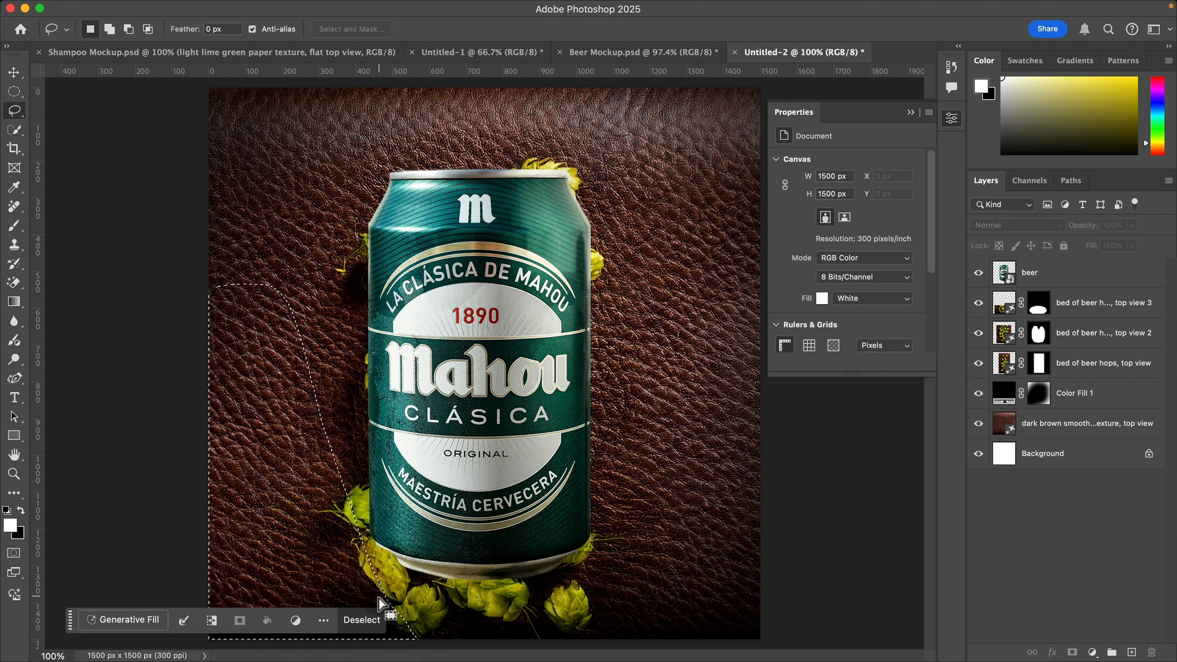
Step: Fill the lower-left selection using Generative Fill with the prompt "barley sprig, top view"
left_click(152, 625)
type("barl")
type("ey sprig, top view")
left_click(391, 620)
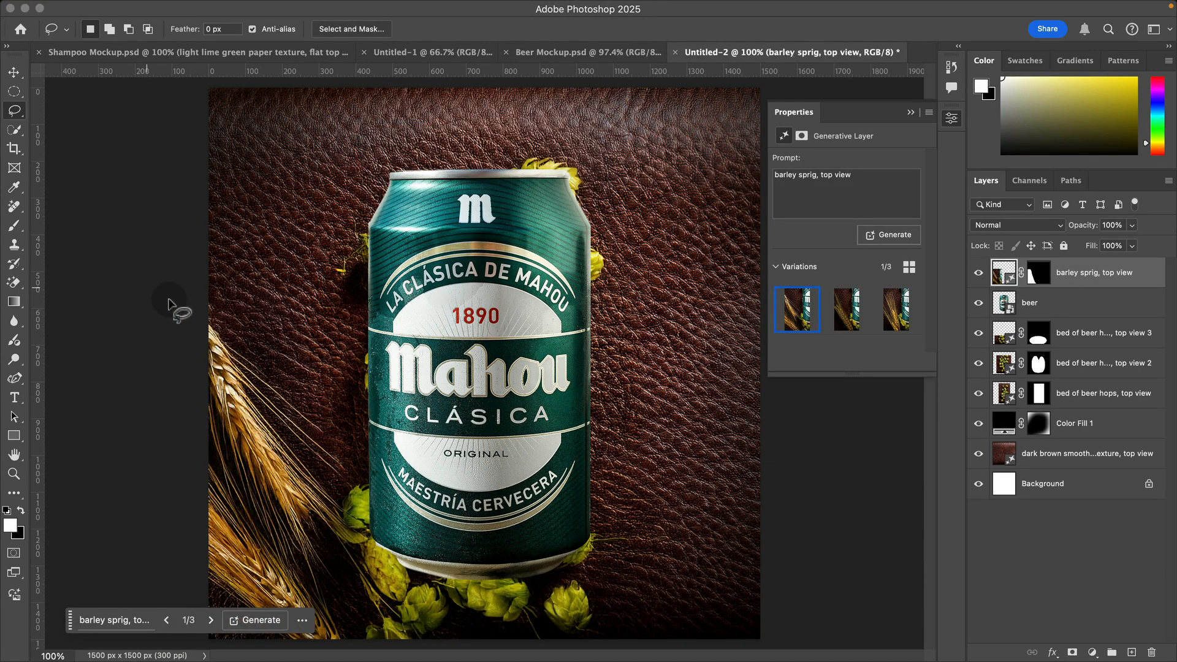
Step: Lasso the lower-right corner of the Untitled-2 canvas and fill it using Generative Fill with the prompt "barley sprig, top view"
left_click(580, 50)
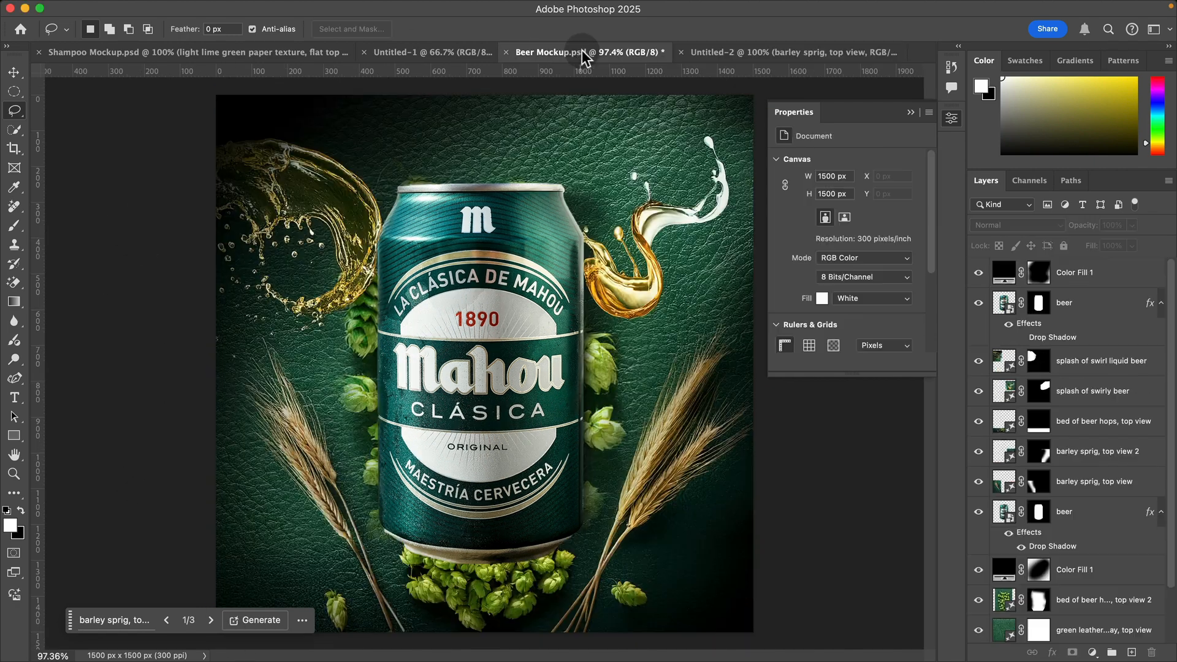
left_click(778, 53)
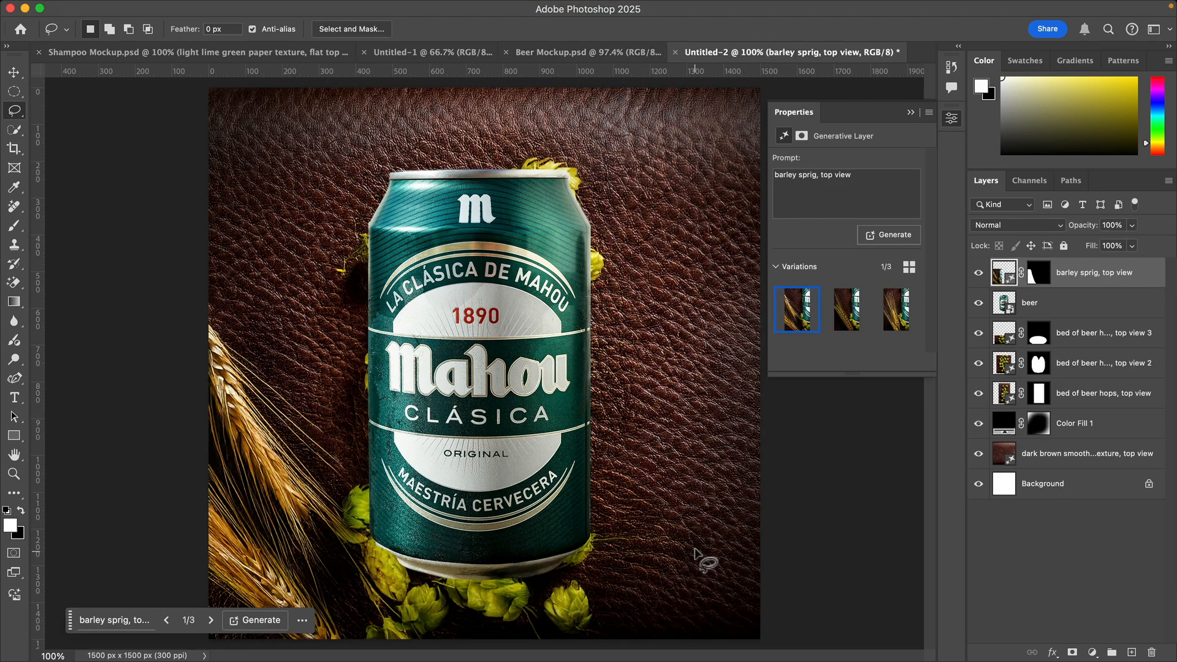
mouse_move(535, 607)
left_mouse_down()
mouse_move(692, 381)
mouse_move(765, 302)
mouse_move(850, 486)
mouse_move(910, 658)
left_mouse_up()
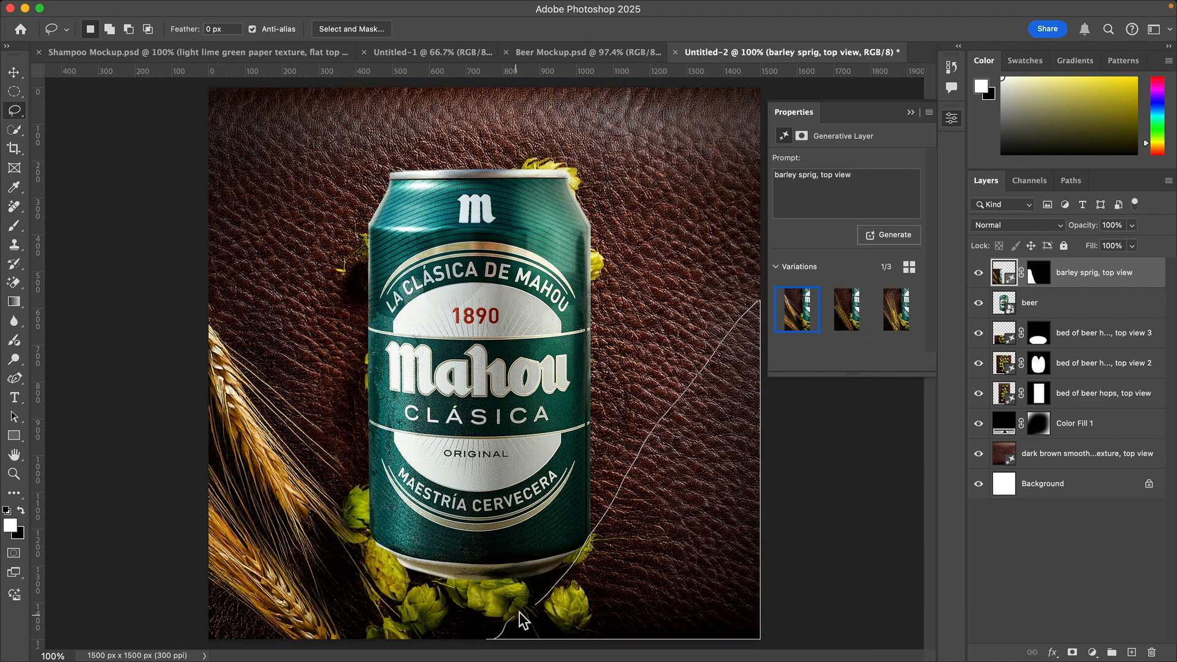
left_click_drag(539, 605, 537, 607)
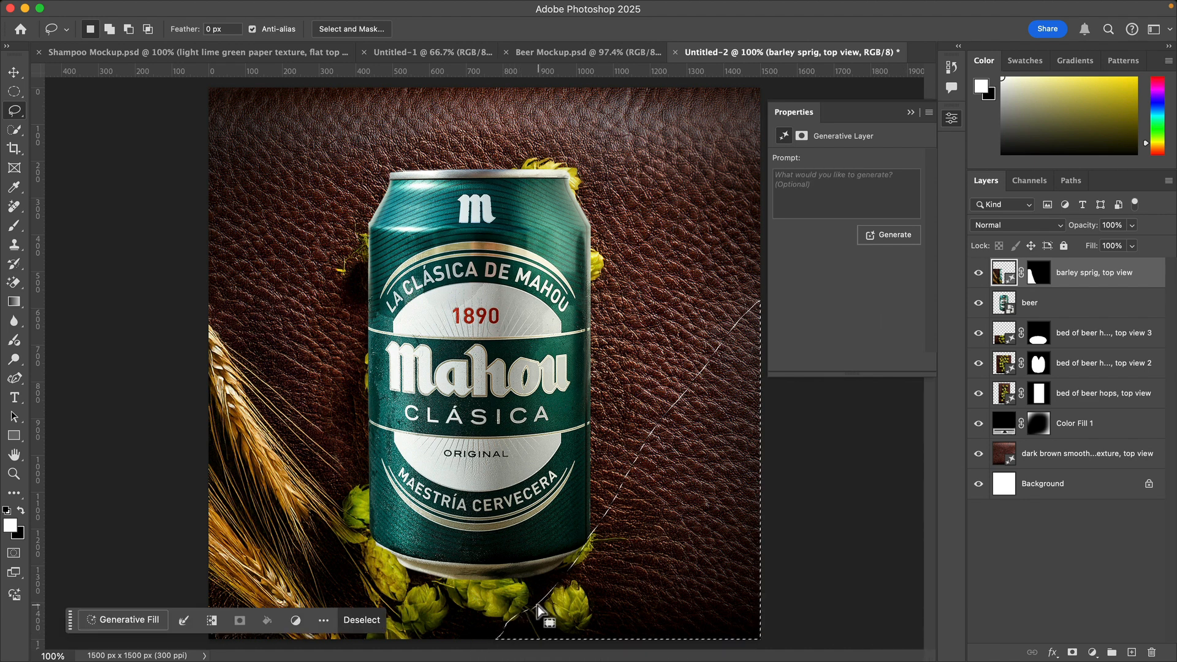
left_click(116, 618)
type("barley sprig, top view")
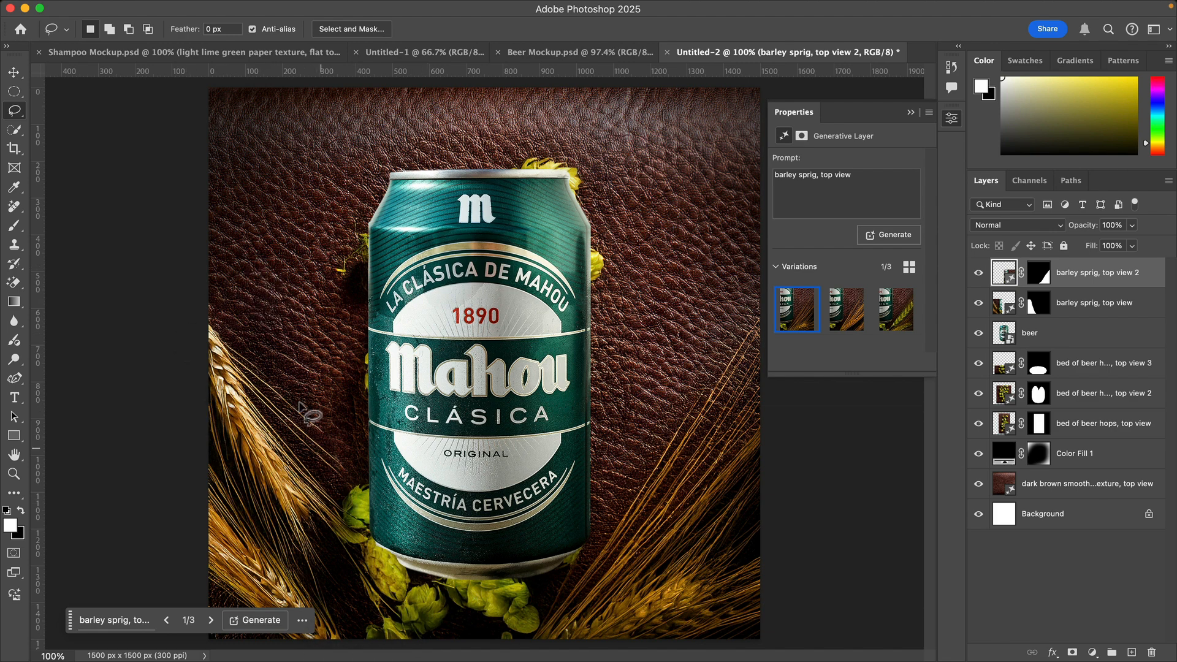
Step: Compare the variations of the lower-right barley, keep the second one and deselect the layer
left_click(211, 620)
left_click(216, 620)
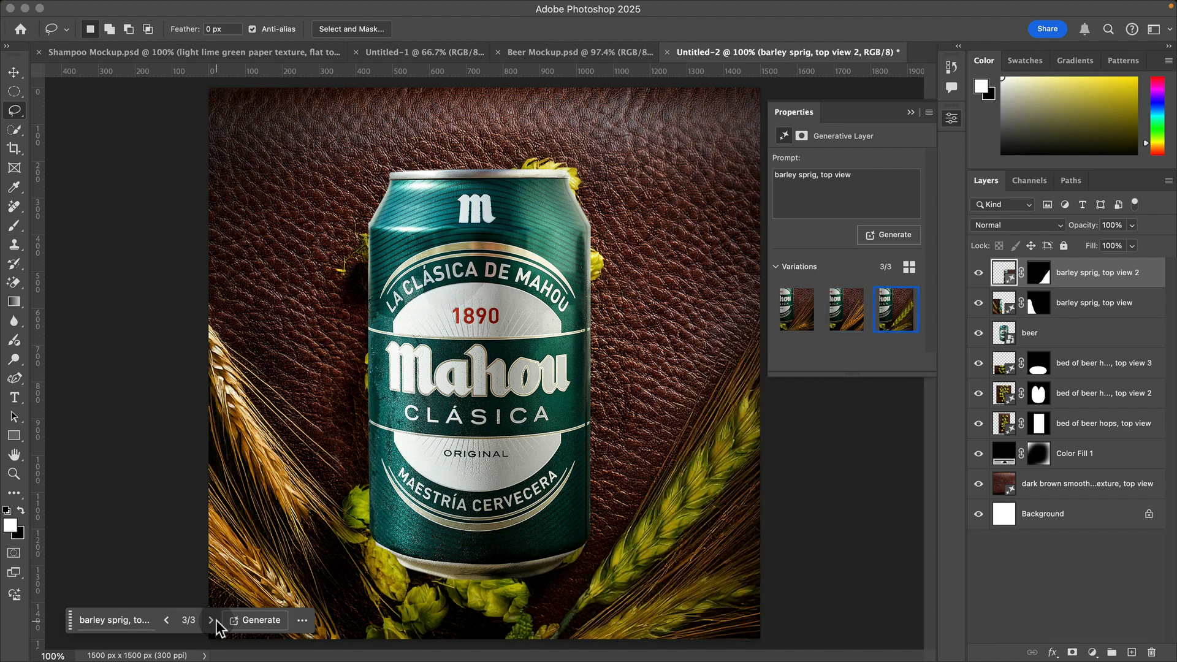
left_click(165, 625)
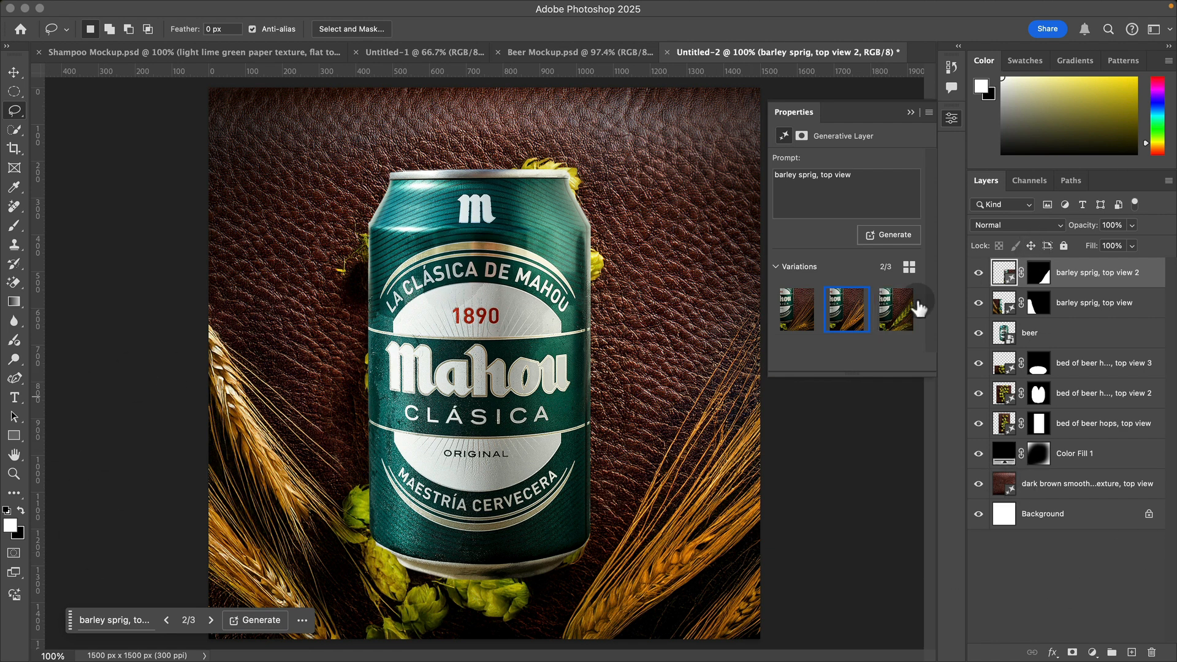
left_click(1089, 571)
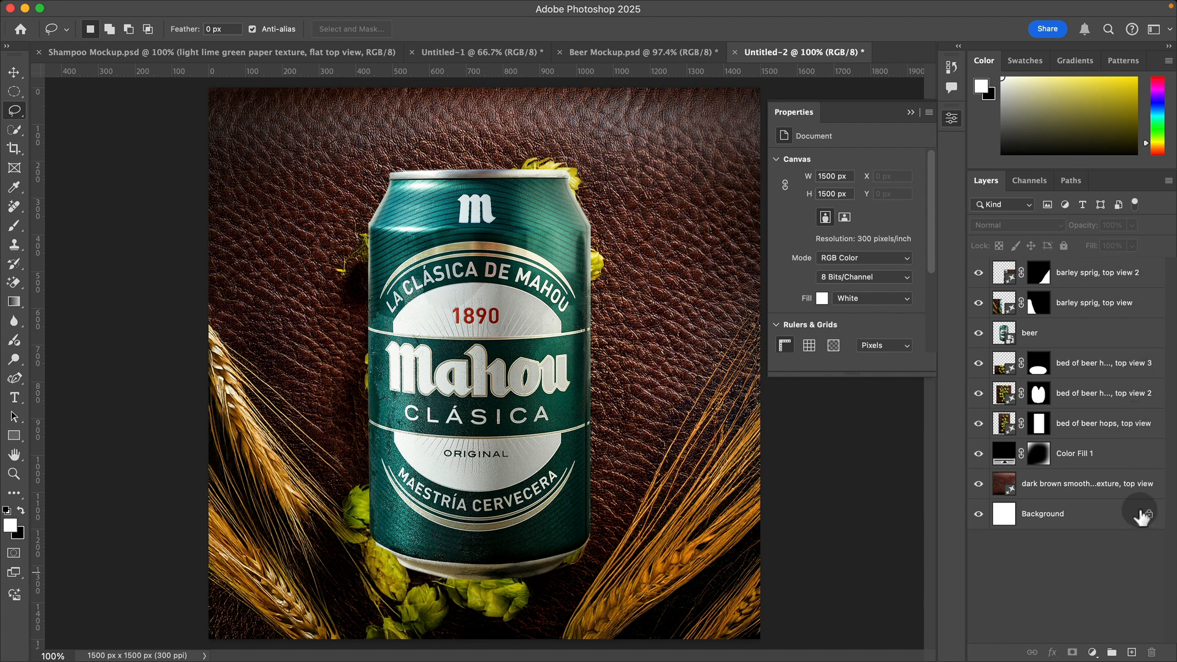
Step: Add a Multiply drop shadow to the beer layer with 51% opacity, 90° angle, 24 px distance, 14% spread and 40 px size
double_click(1094, 334)
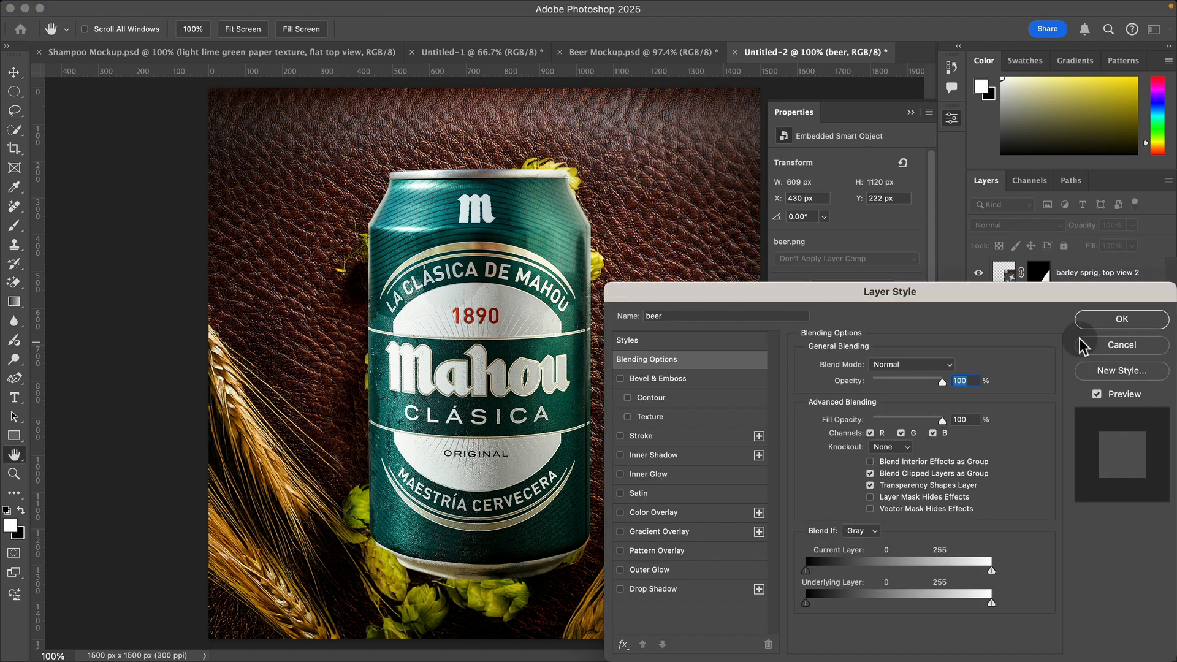
left_click(670, 585)
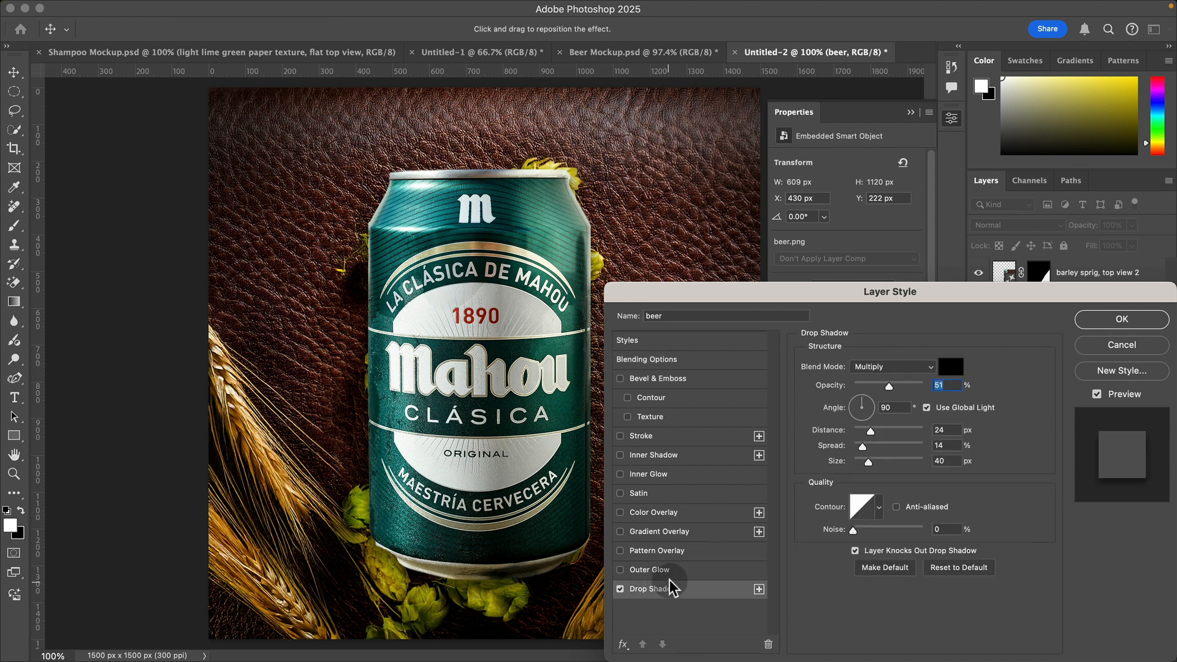
left_click(1122, 319)
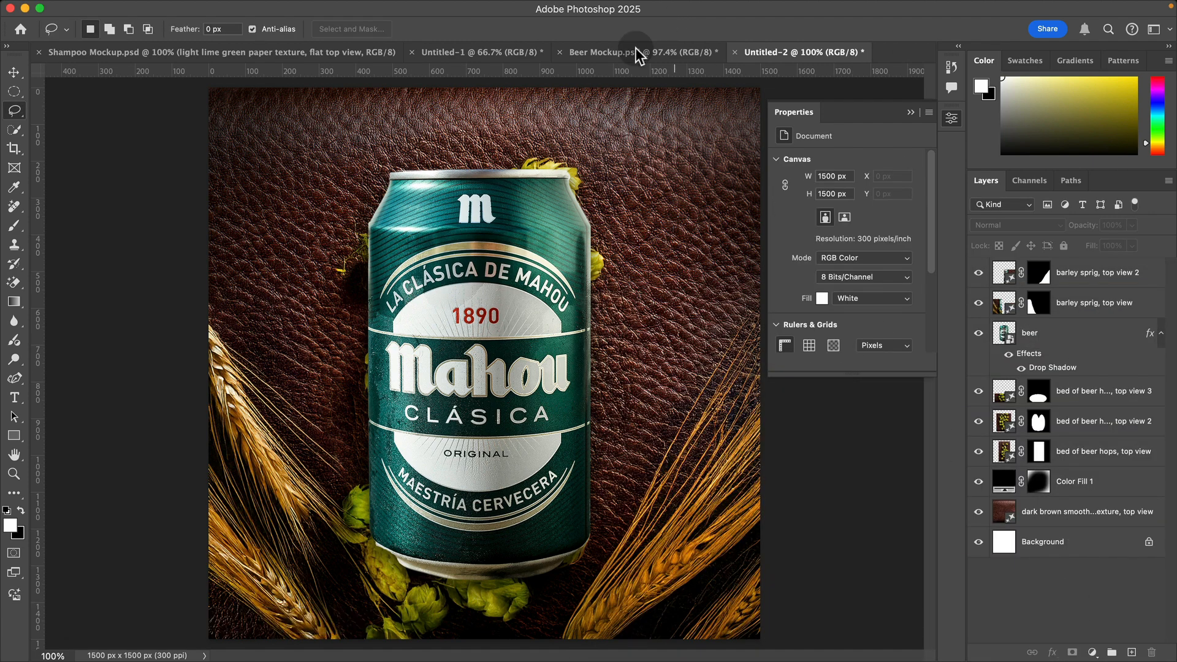
Step: Check Beer Mockup.psd again and lasso the Untitled-2 area from the can's upper right side to the canvas's right edge
left_click(637, 51)
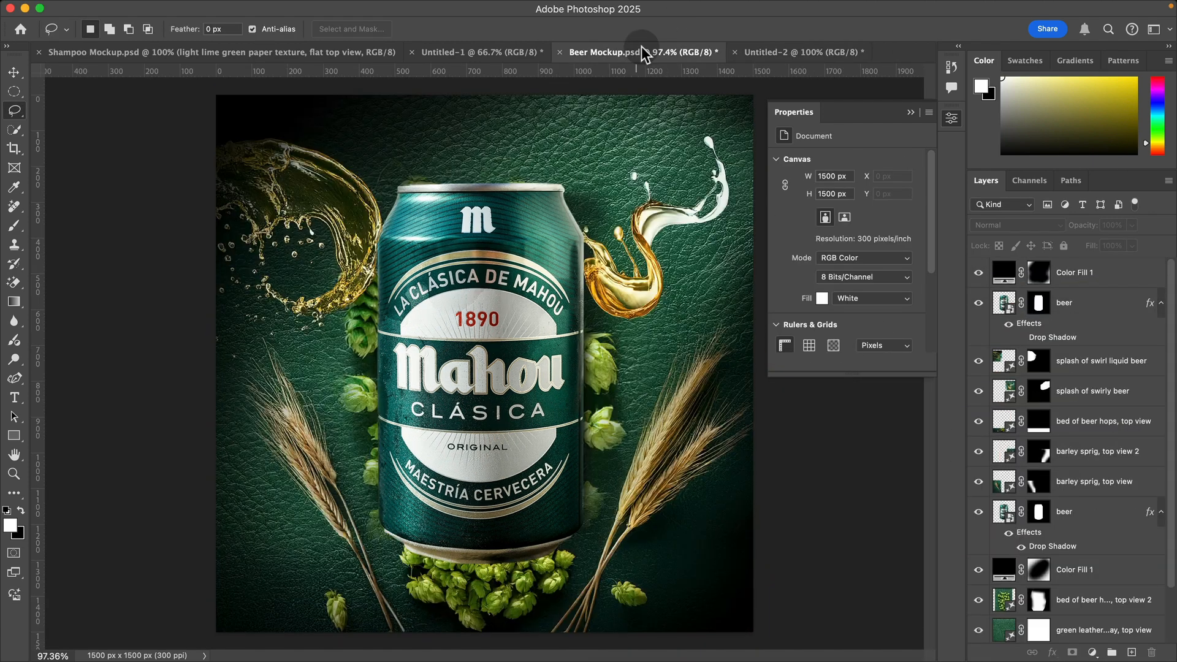
left_click(771, 52)
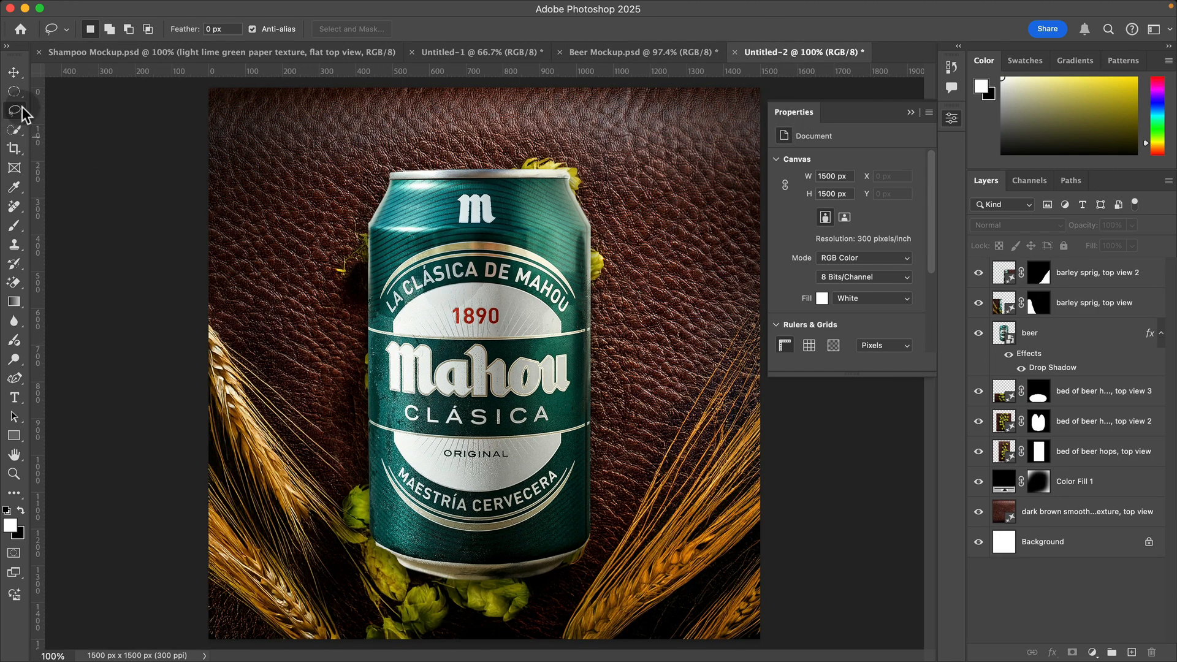
mouse_move(574, 224)
left_mouse_down()
mouse_move(627, 161)
mouse_move(690, 140)
mouse_move(774, 143)
mouse_move(800, 199)
mouse_move(790, 278)
mouse_move(721, 333)
mouse_move(642, 355)
mouse_move(588, 308)
mouse_move(573, 224)
left_mouse_up()
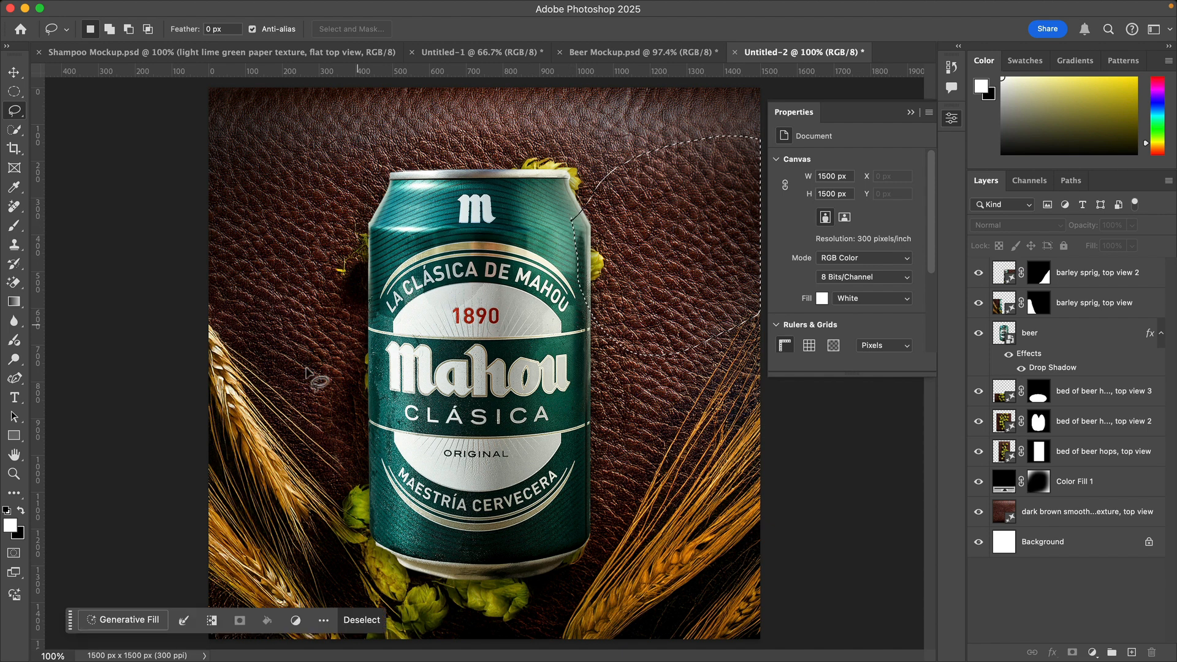
Step: Try filling the lassoed area with Generative Fill using the prompt "splash of swirly beer liquid" and compare its three variations
left_click(118, 616)
type("splash of swirly beer liquid")
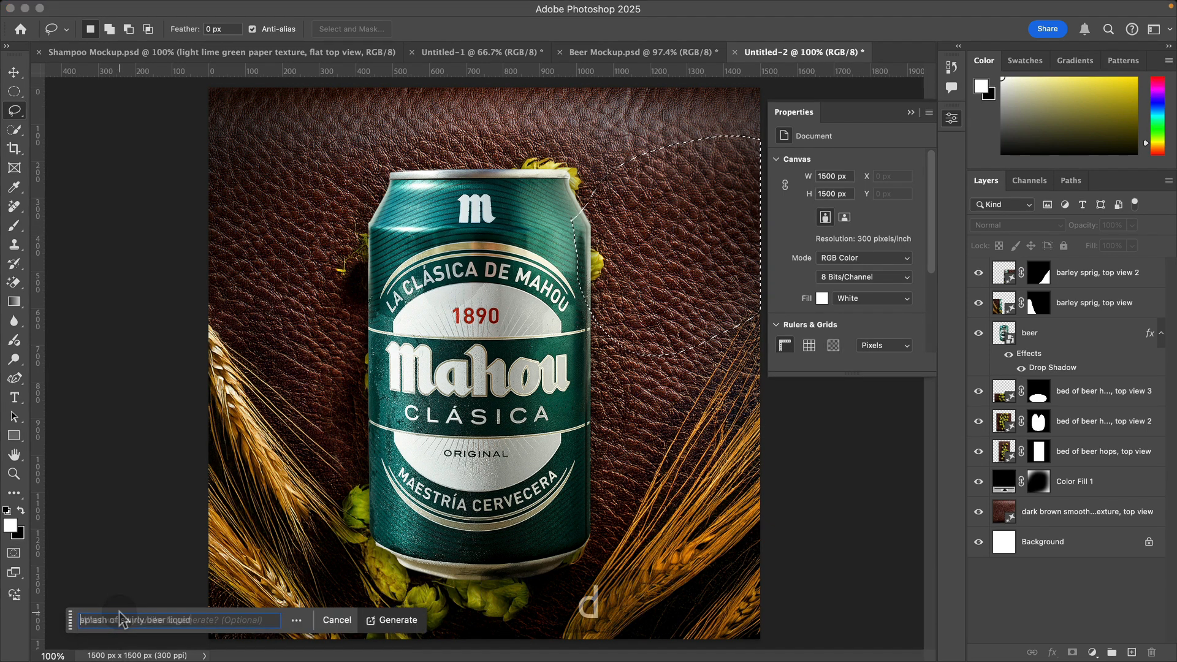
key("Return")
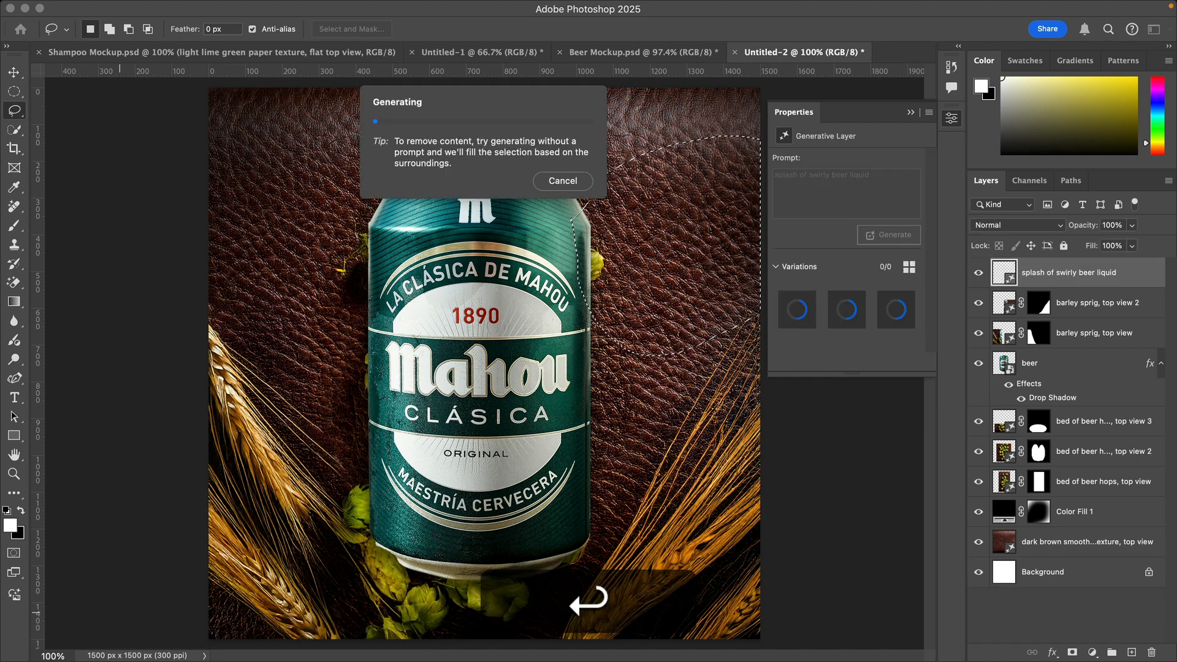
left_click(209, 622)
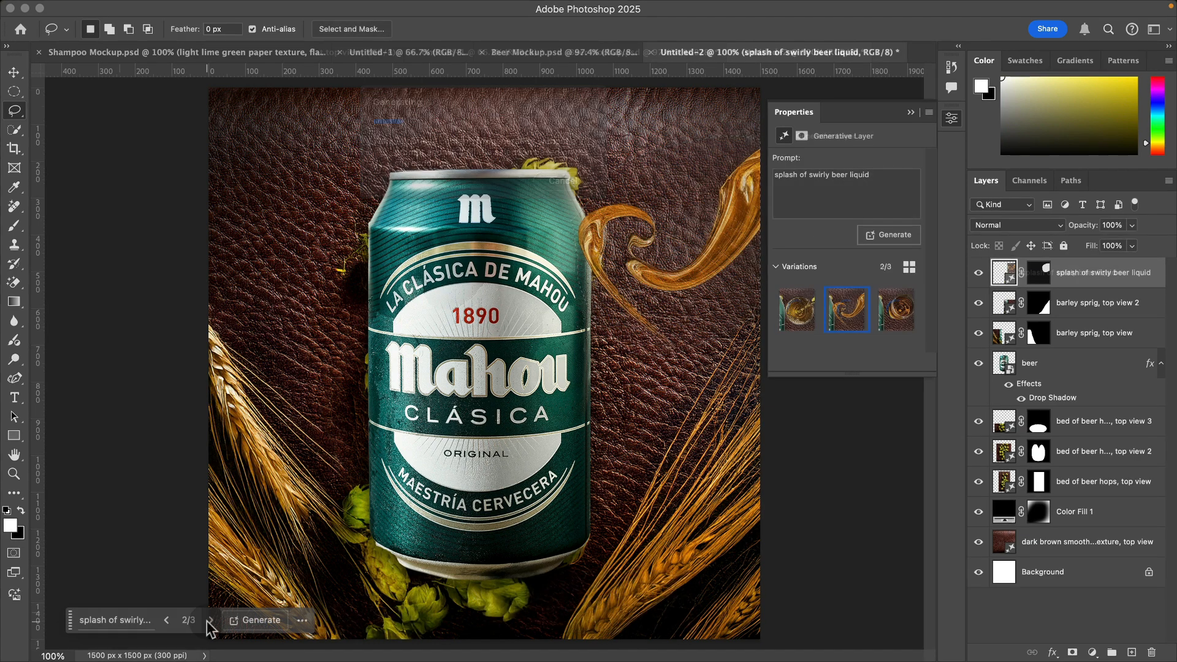
left_click(208, 622)
left_click(208, 621)
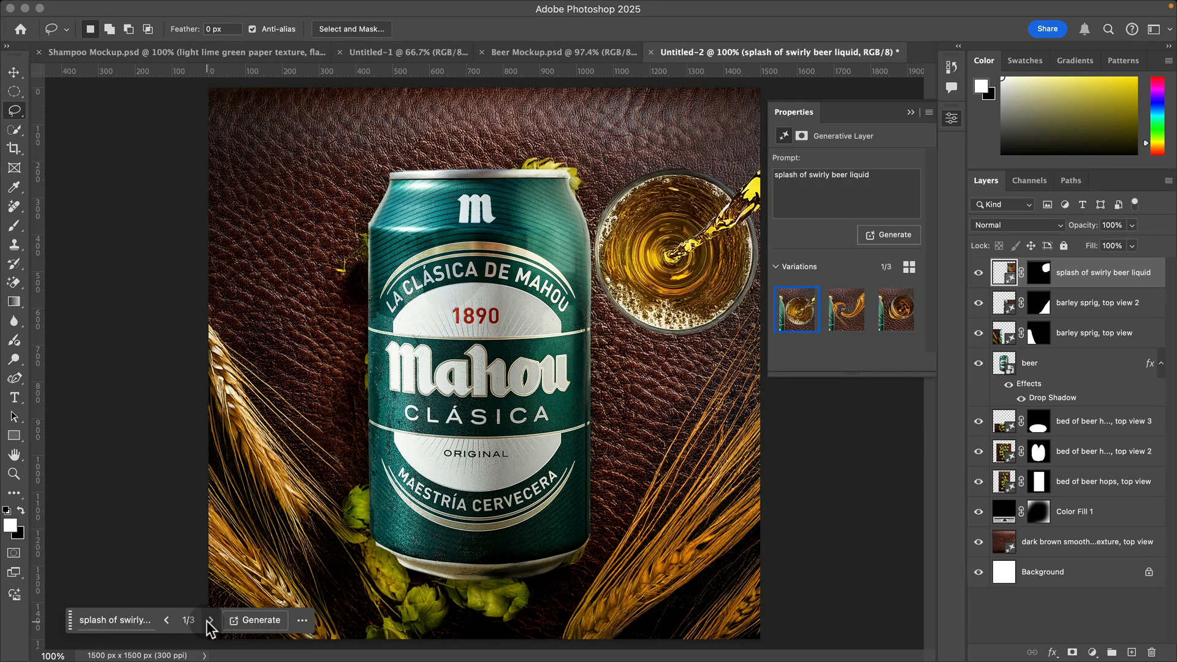
left_click(209, 621)
left_click(209, 620)
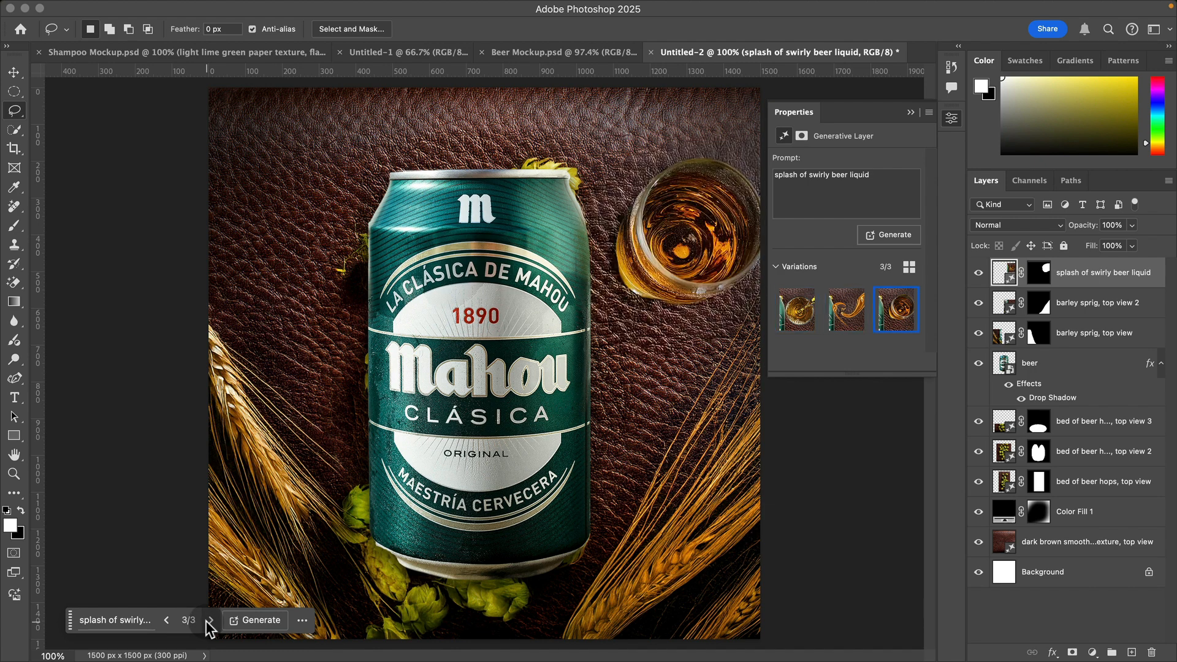
left_click(209, 621)
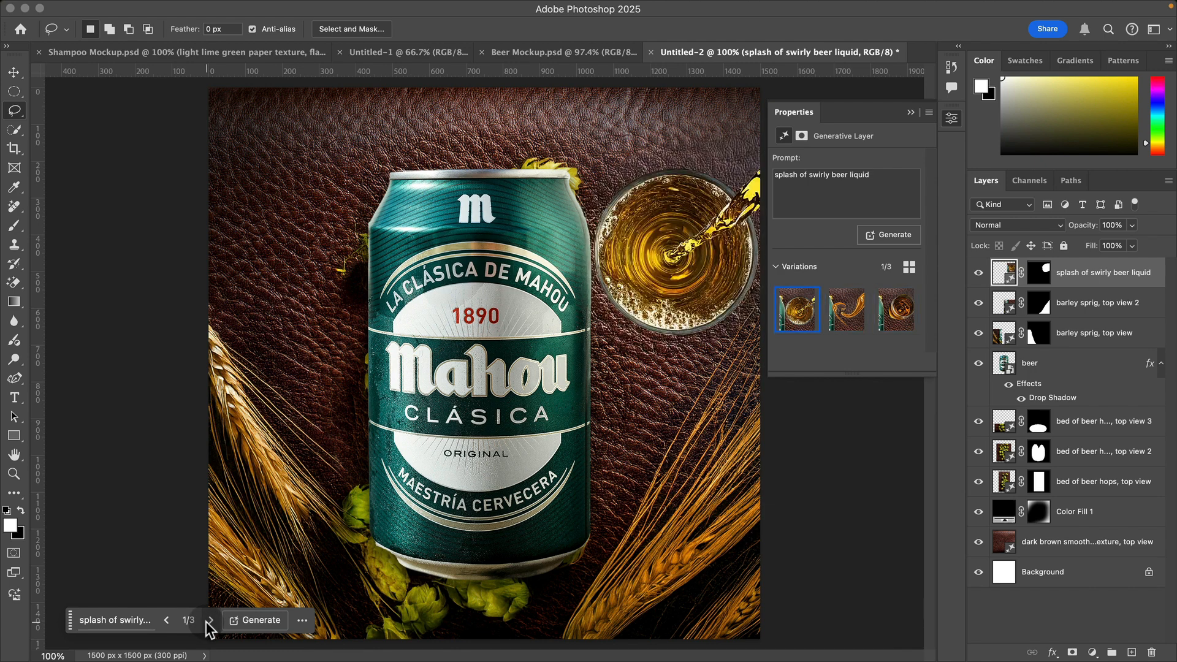
left_click(209, 620)
left_click(209, 621)
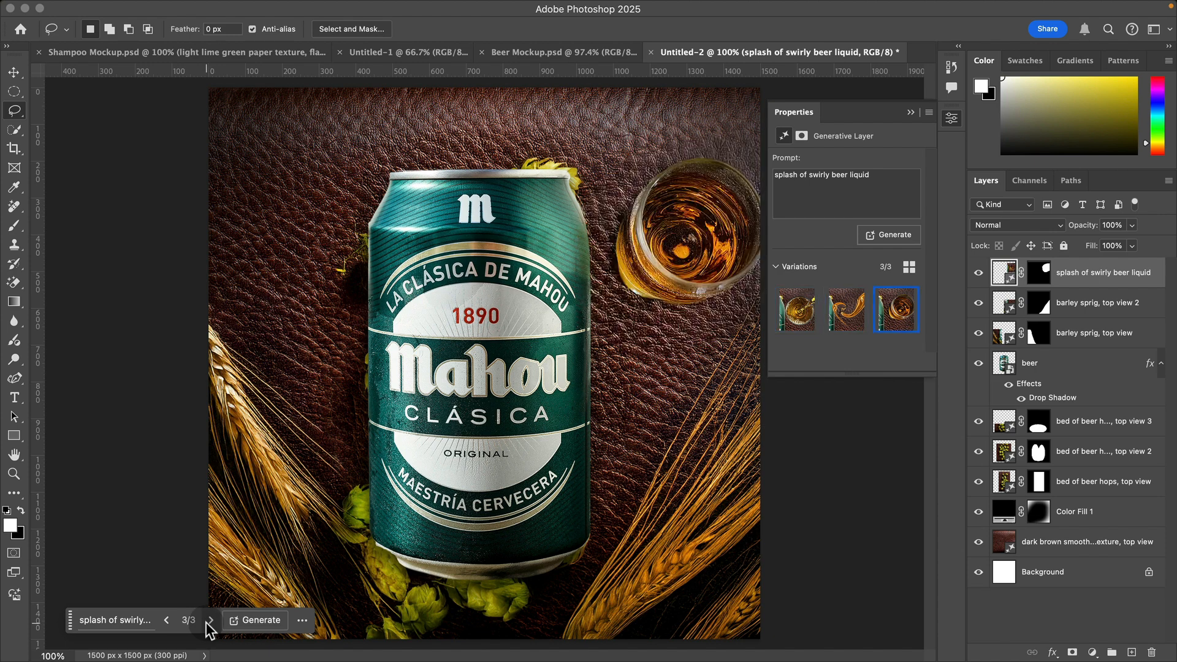
Step: Try the prompt "abstract splash of swirly beer liquid, photorealistic" and Generate similar on its third variation, and delete the splash layer
left_click(857, 179)
left_click(832, 178)
key("Return")
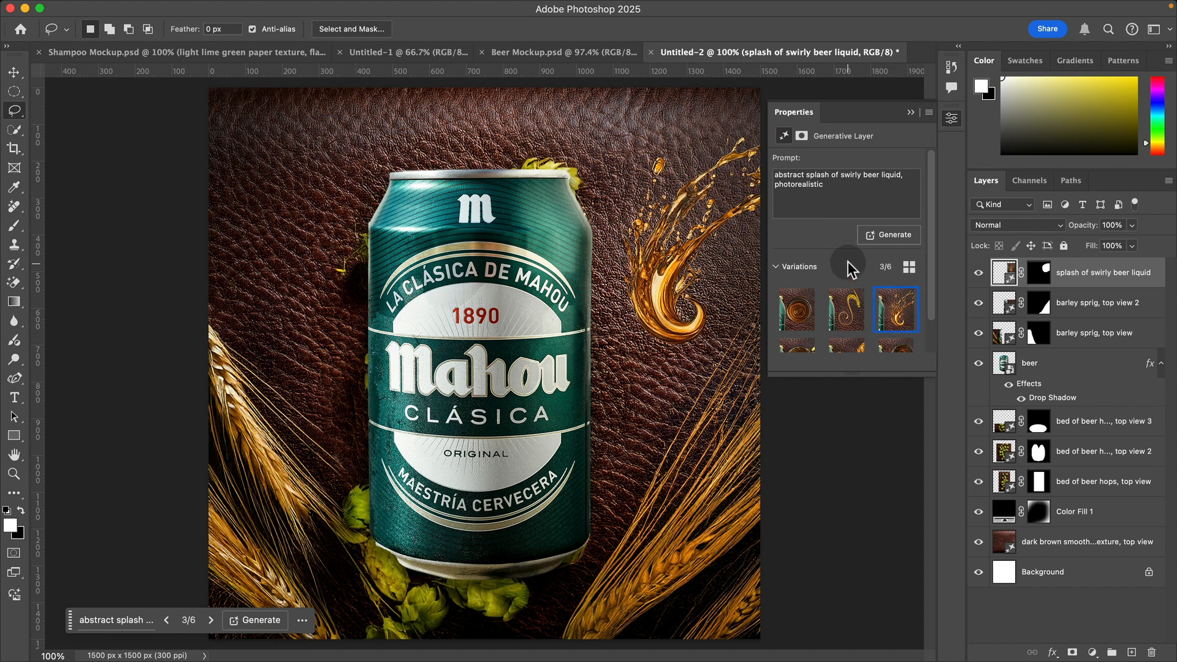
left_click(909, 295)
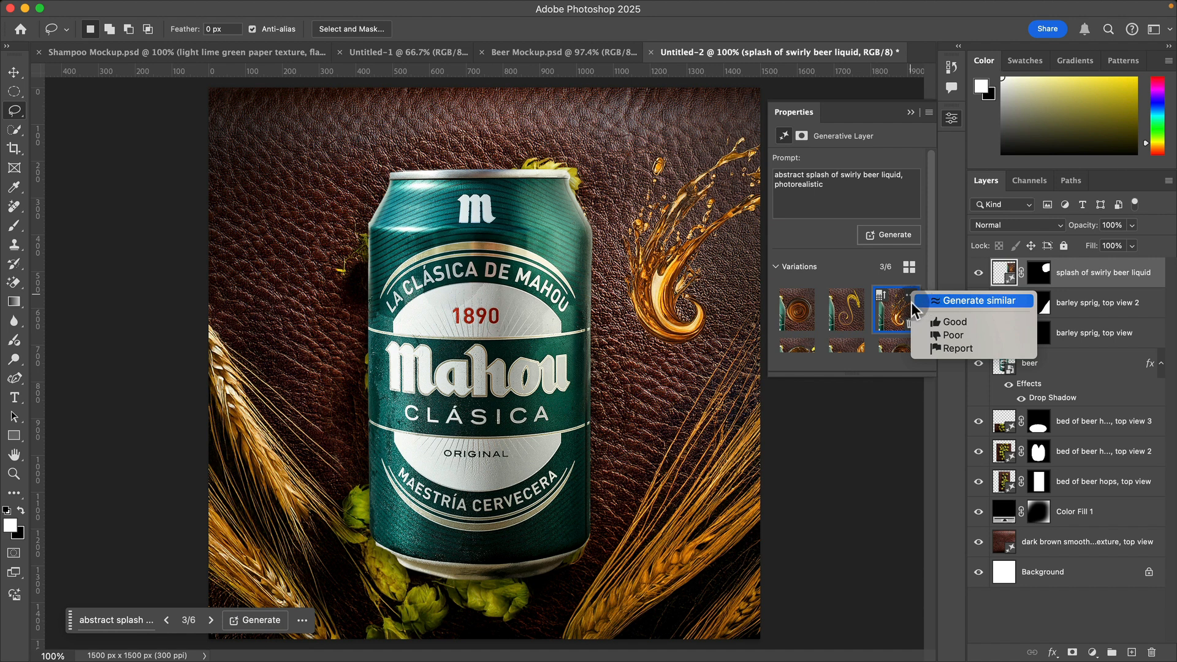
left_click(957, 303)
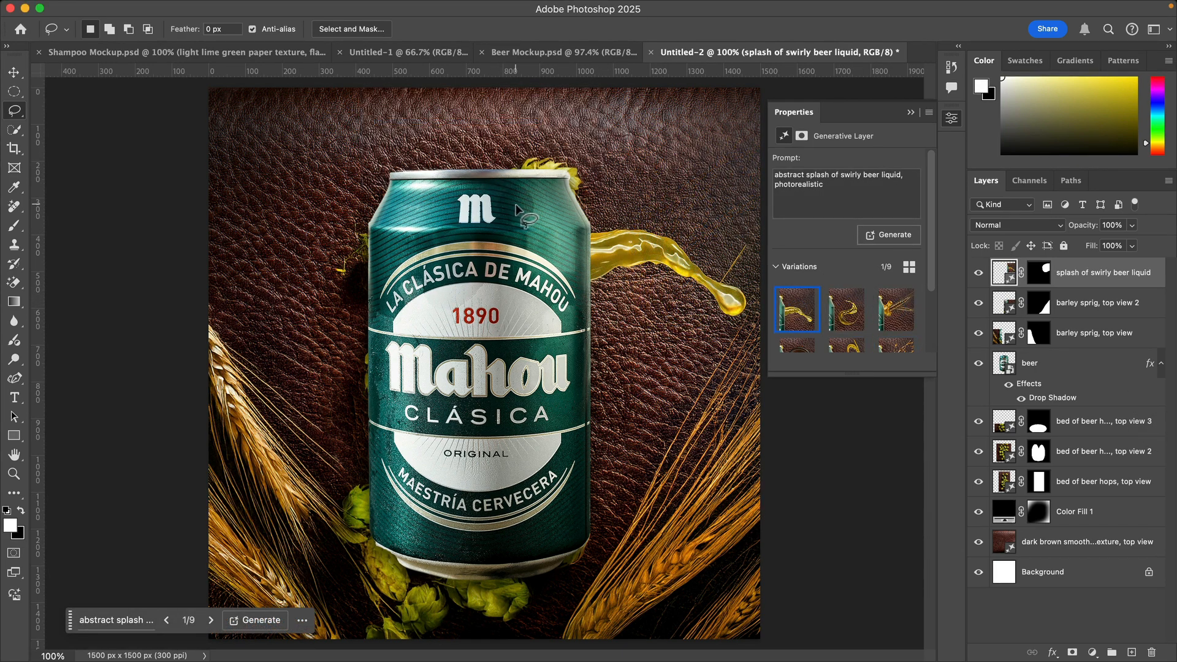
key("BackSpace")
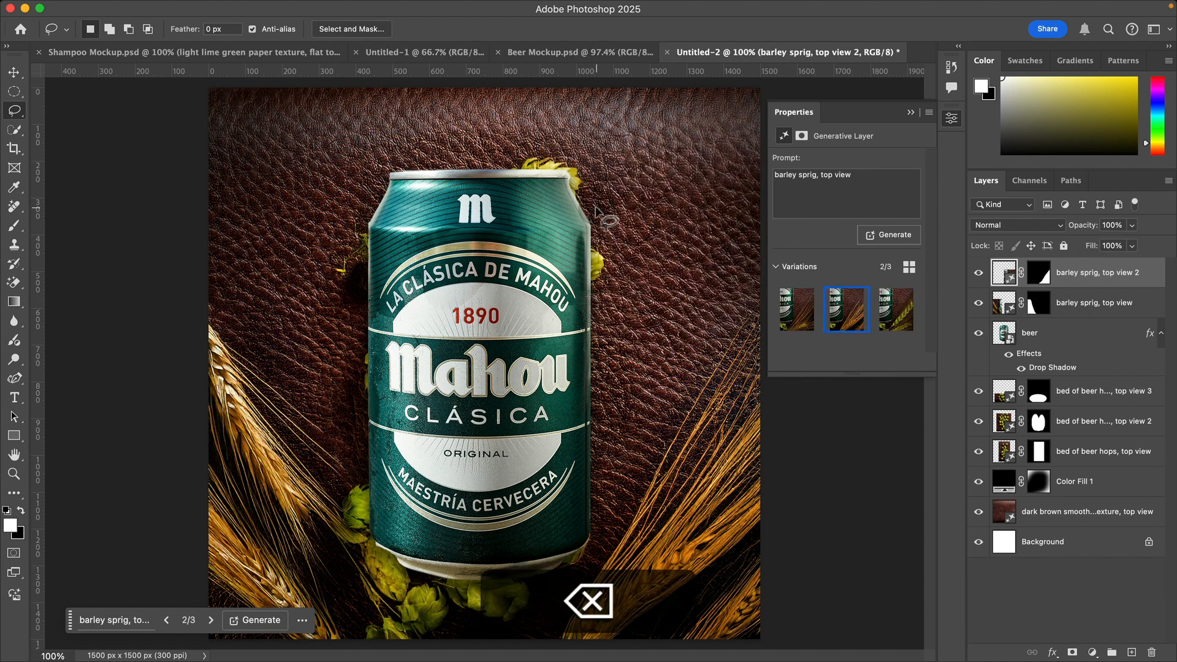
Step: Check Beer Mockup.psd, lasso a splash-shaped area beside the can's upper right in Untitled-2 and fill it with the prompt "splash of swirling beer liquid"
left_click(527, 52)
left_click(788, 53)
mouse_move(659, 174)
left_mouse_down()
mouse_move(671, 325)
mouse_move(659, 173)
left_mouse_up()
left_click(815, 205)
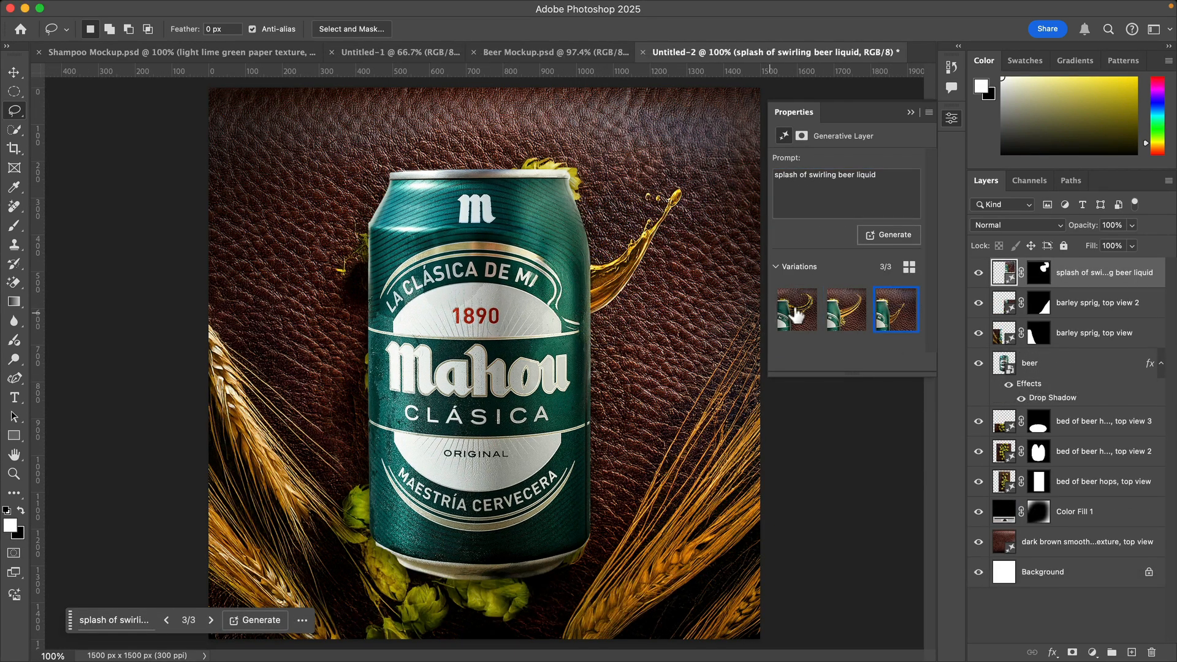
Step: Compare the swirling beer liquid variations and use Generate similar on the third one
left_click(785, 317)
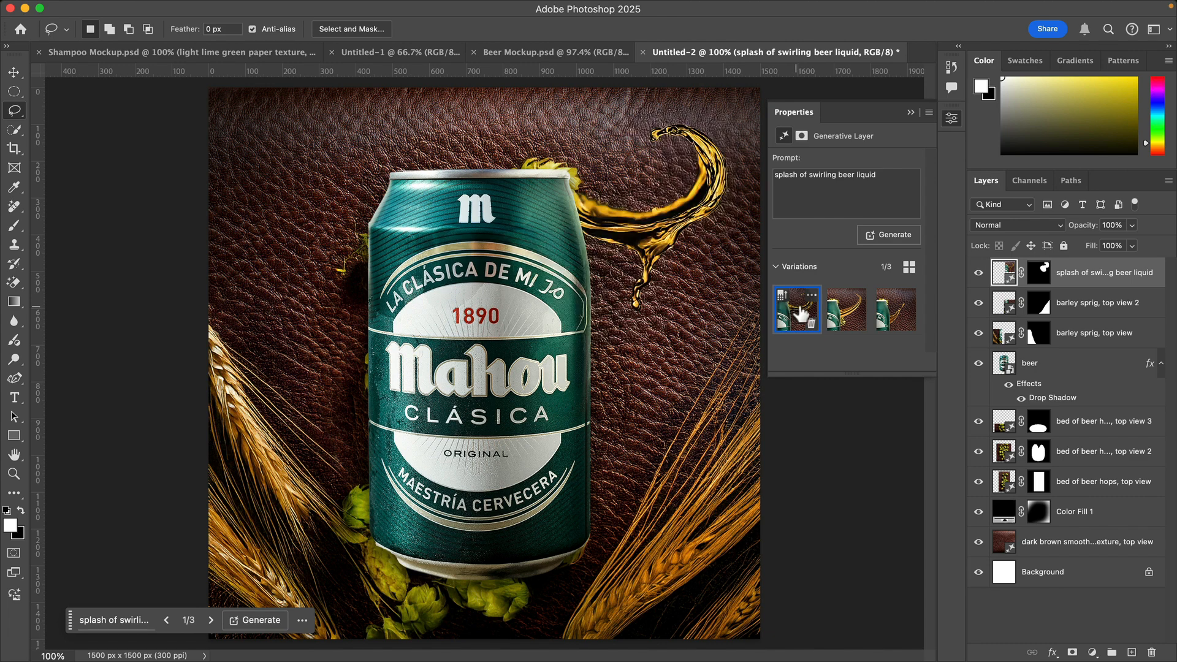
left_click(894, 319)
left_click(910, 295)
left_click(932, 305)
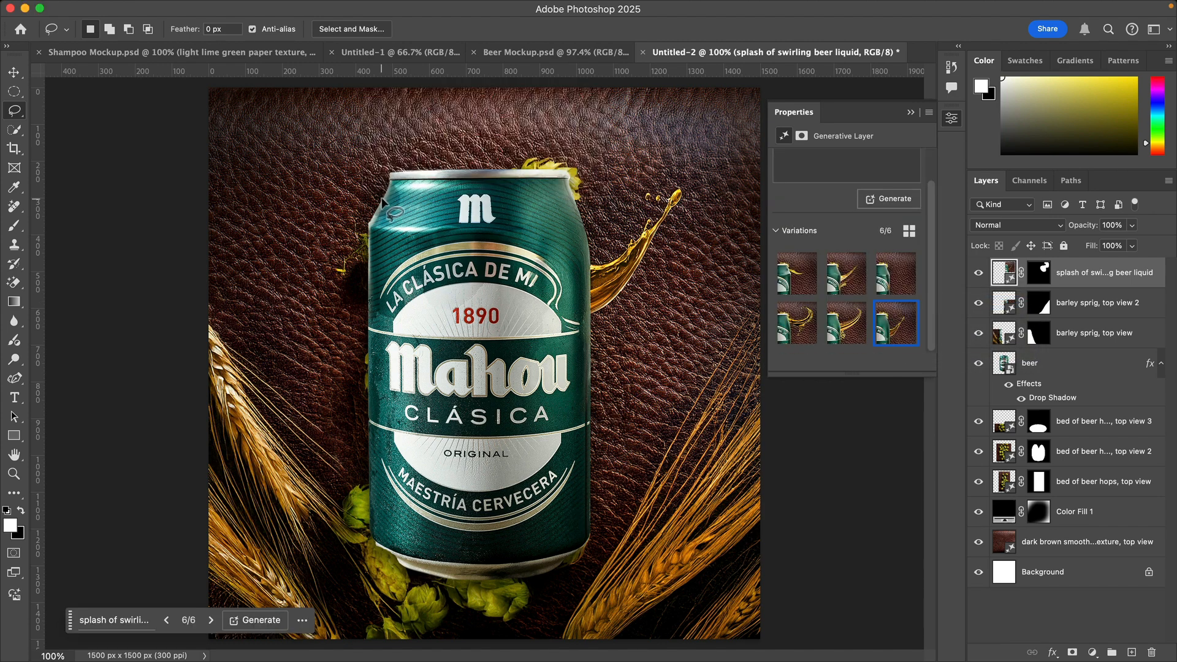
Step: Lasso the leather area beside the can's upper left and fill it with a generated beer splash
left_click_drag(386, 201, 335, 138)
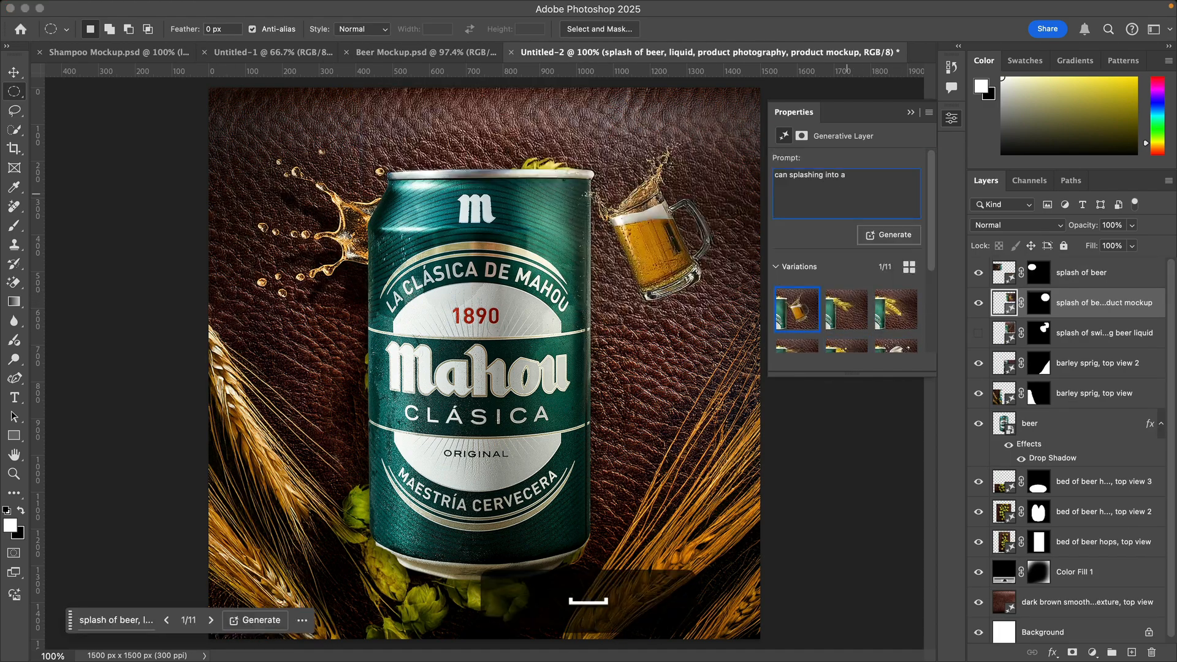
left_click(793, 311)
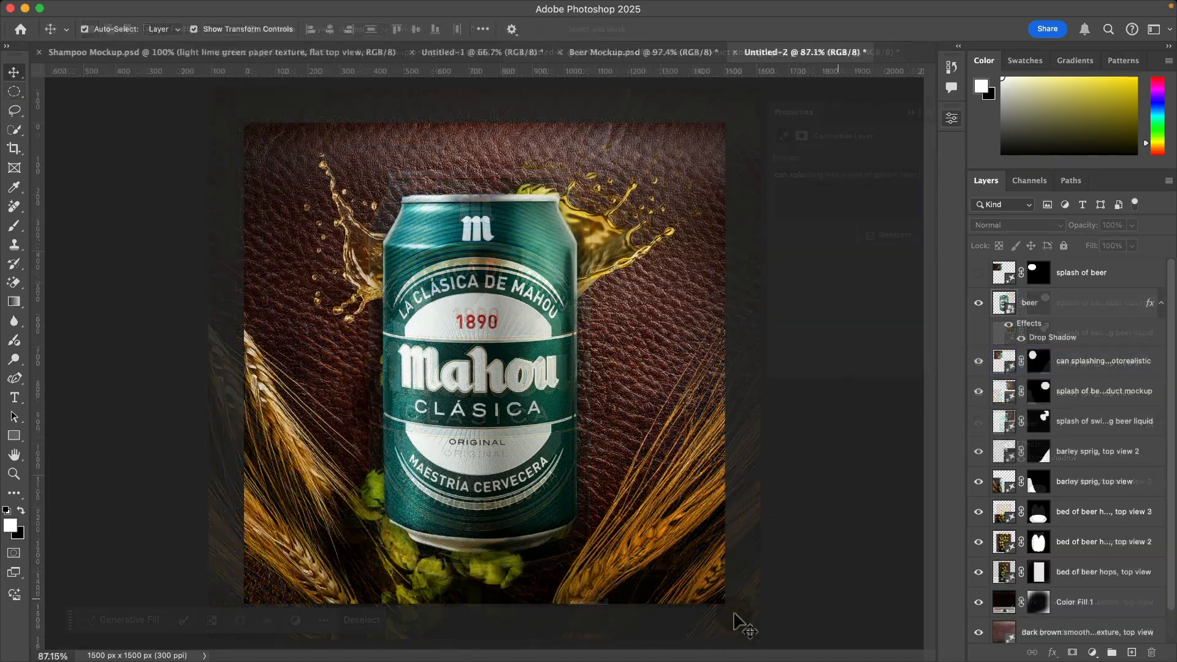
Step: Compare the image with and without the splash of beer layer, leaving that layer hidden
left_click(753, 500)
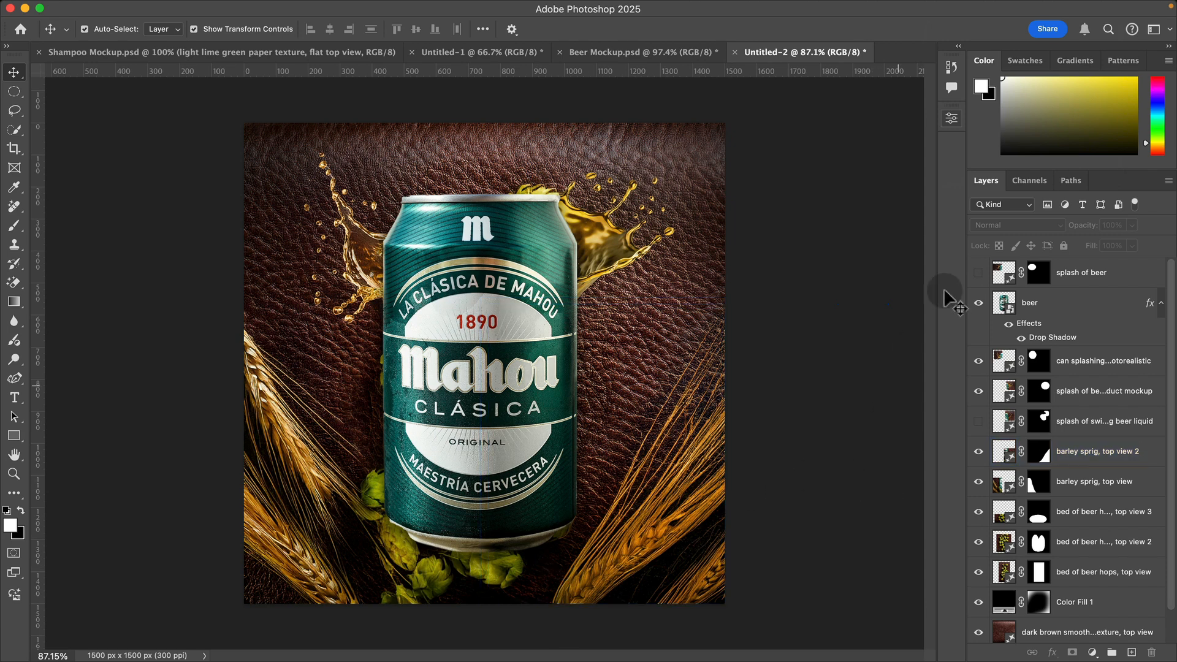
left_click(980, 274)
left_click(980, 274)
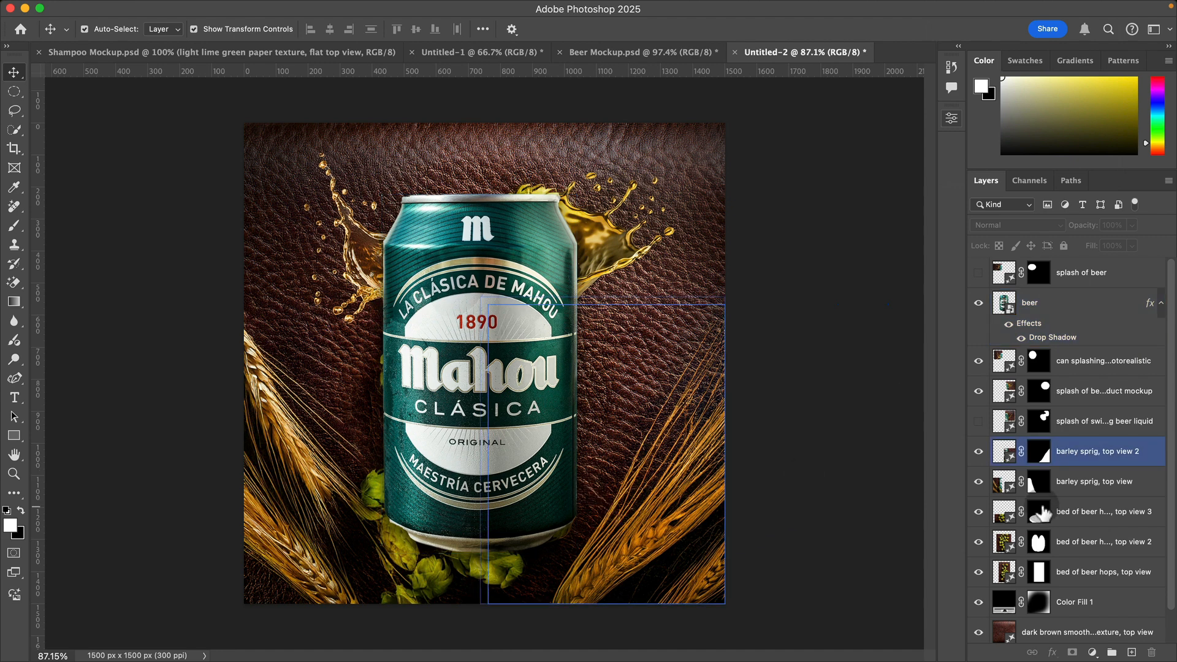
Step: Duplicate the Color Fill 1 layer and move the copy to the top of the layer stack
left_click(1130, 575)
left_click(1111, 607)
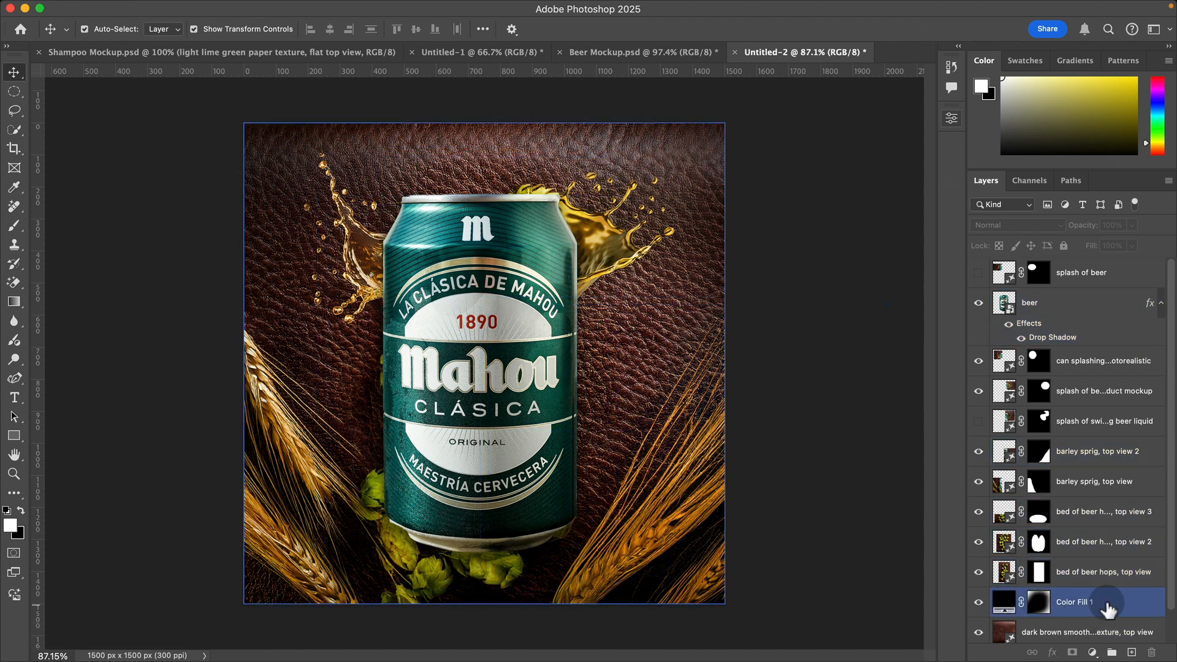
left_click_drag(1107, 610, 1132, 652)
left_click_drag(1091, 602, 1081, 260)
Step: Paint the Color Fill 1 copy's mask with a soft 741 px brush, darkening the canvas edges and keeping the can area clear
left_click(1039, 272)
key("b")
mouse_move(256, 202)
left_mouse_down()
mouse_move(331, 223)
mouse_move(192, 241)
left_mouse_up()
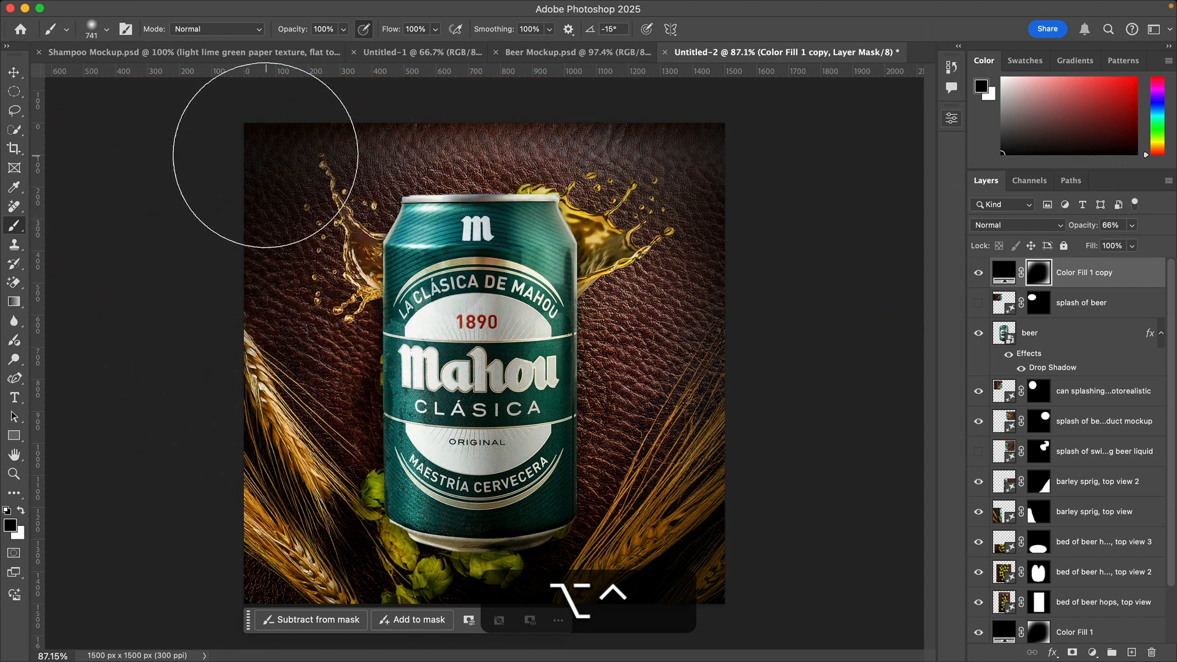
key("x")
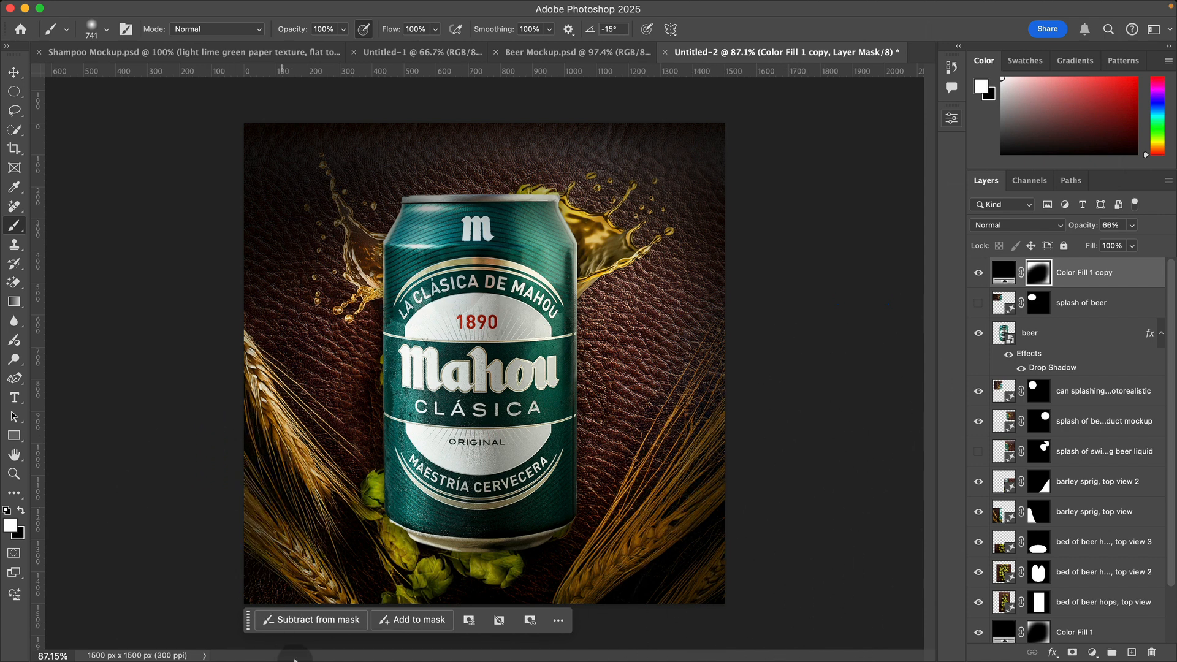
key("x")
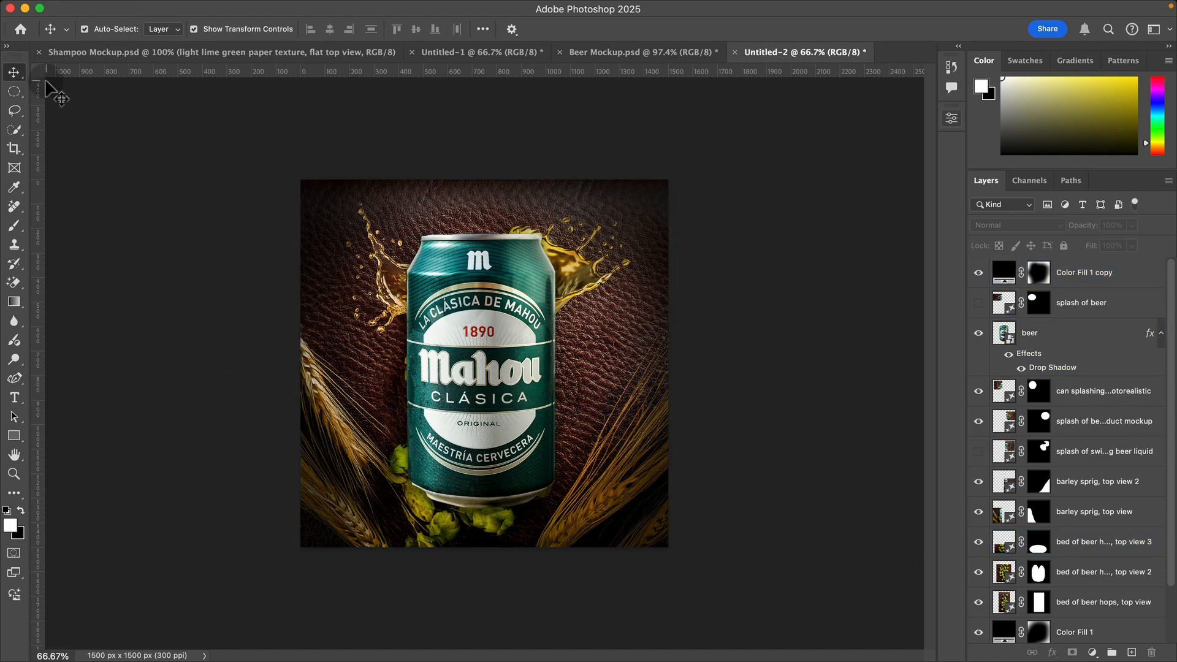
Step: Select an ellipse of about 257 × 263 px over the can's lower-left edge and fill it using the prompt "beer hops"
left_click(14, 92)
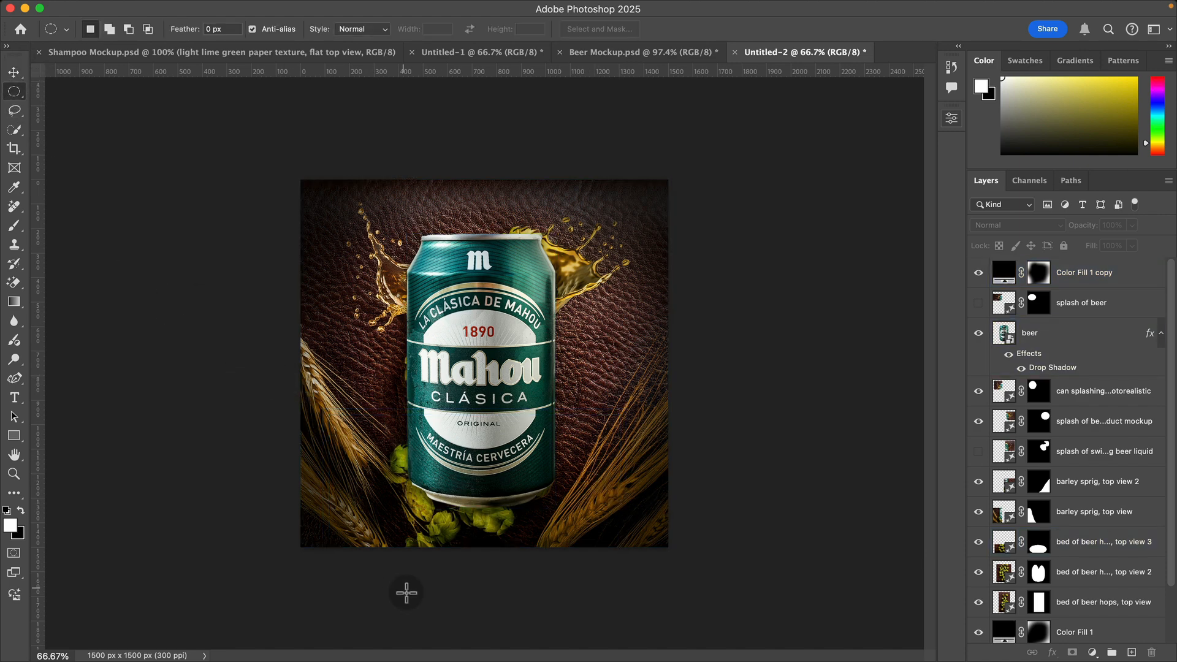
left_click_drag(376, 456, 438, 522)
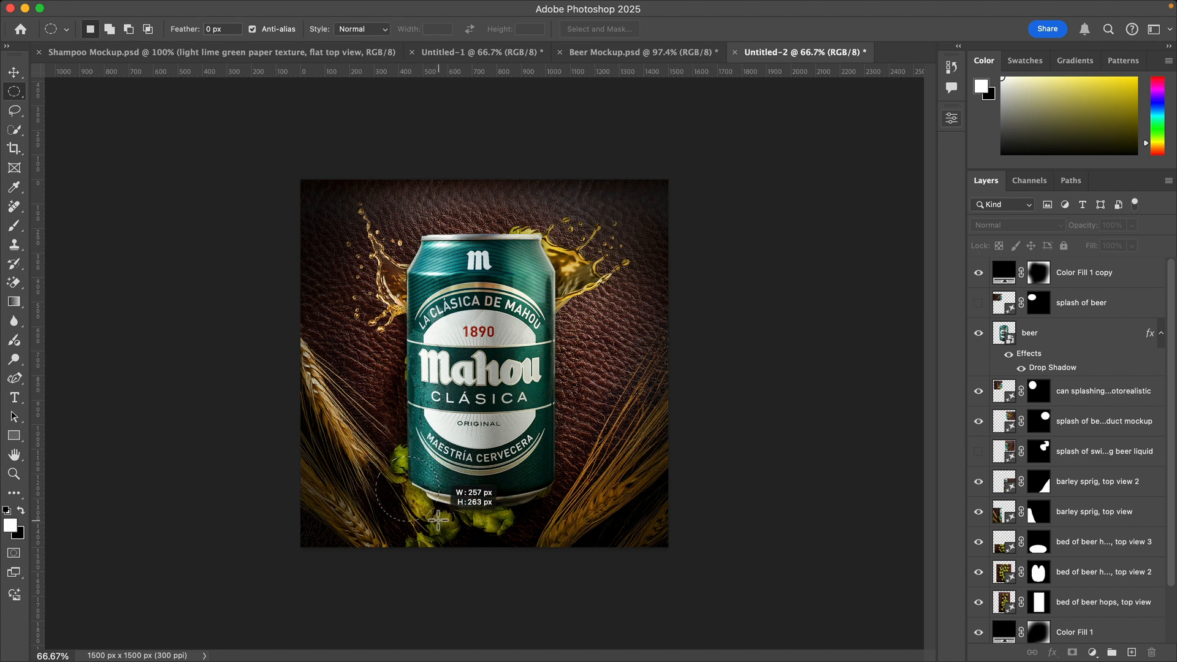
left_click(116, 620)
type("beer hops")
key("Return")
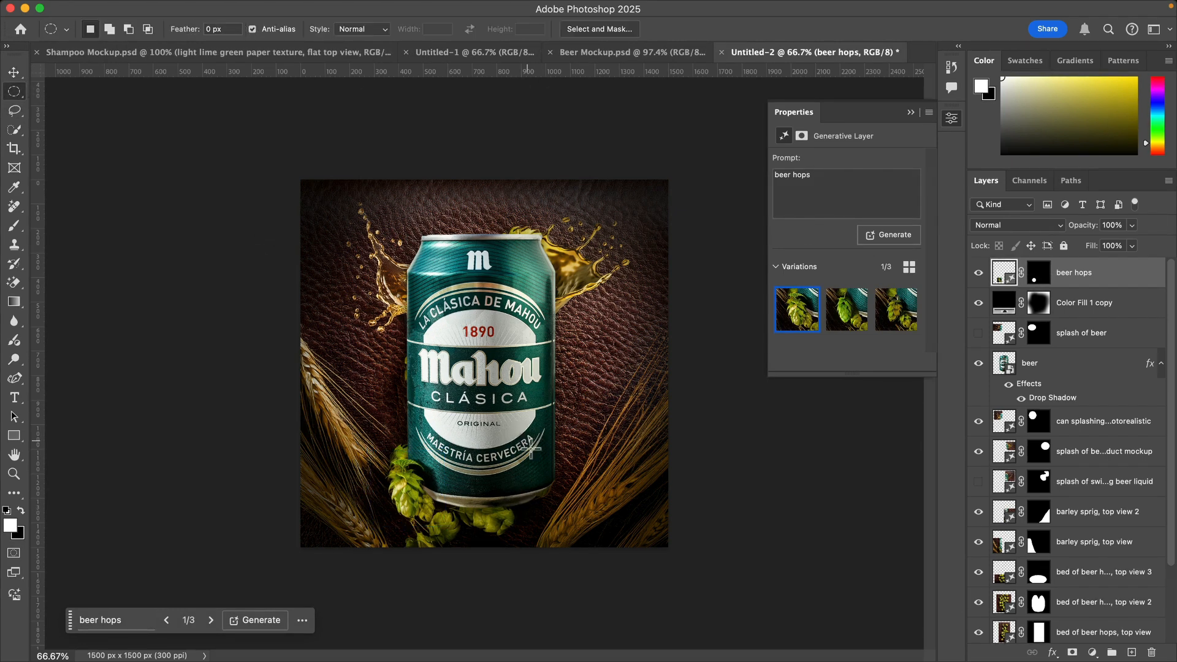
Step: Select an ellipse over the can's lower-right edge, fill it using the prompt "beer hops" and deselect the new layer
left_click_drag(524, 454, 587, 530)
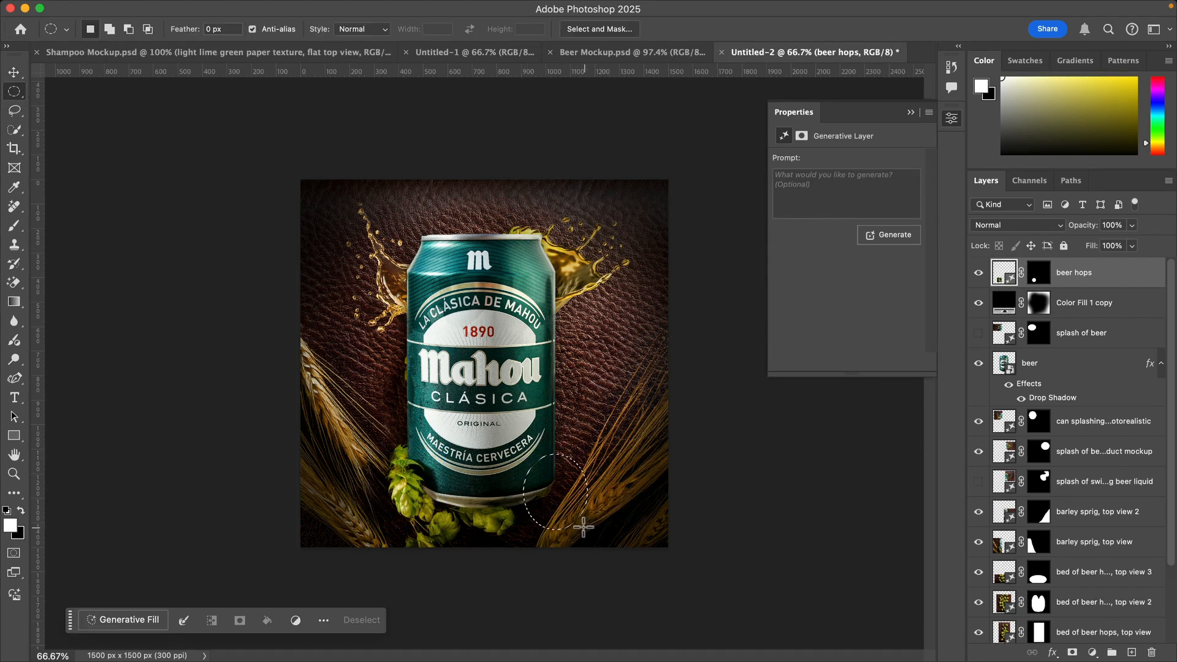
left_click(118, 620)
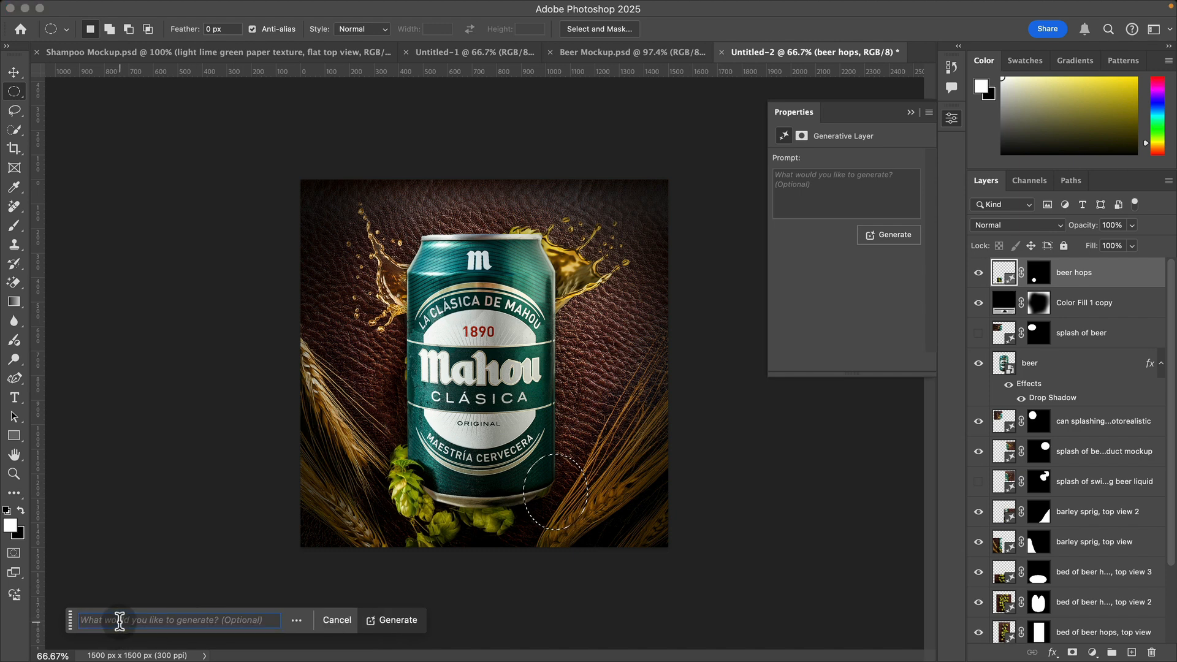
type("beer hop")
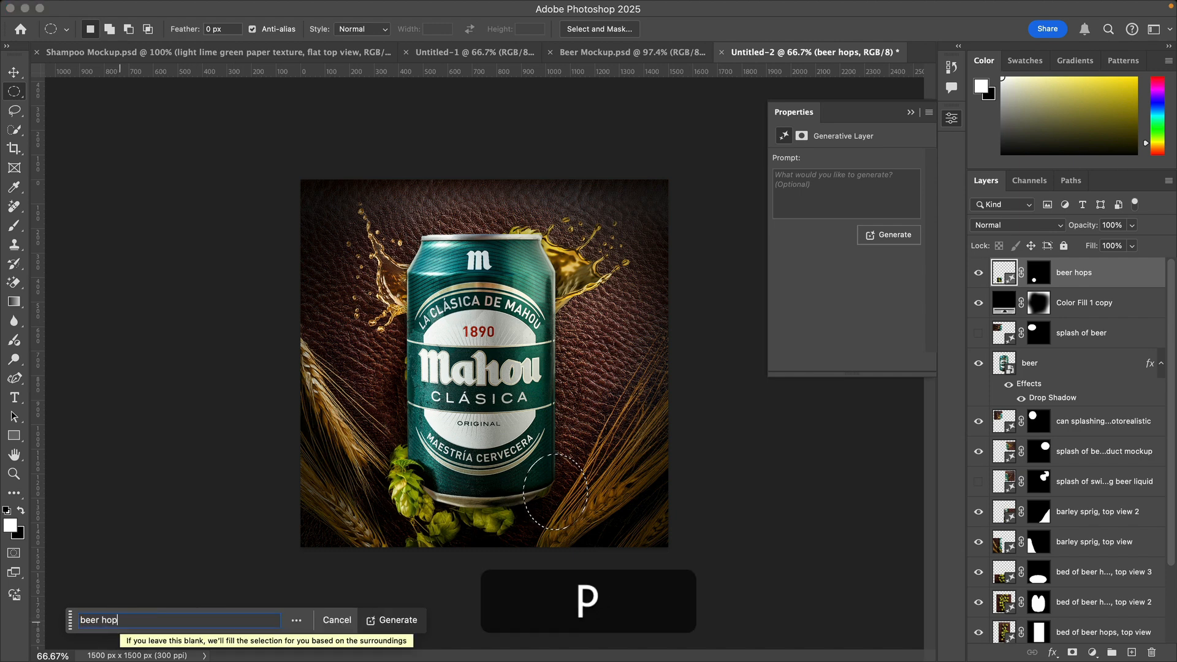
type("s")
key("Return")
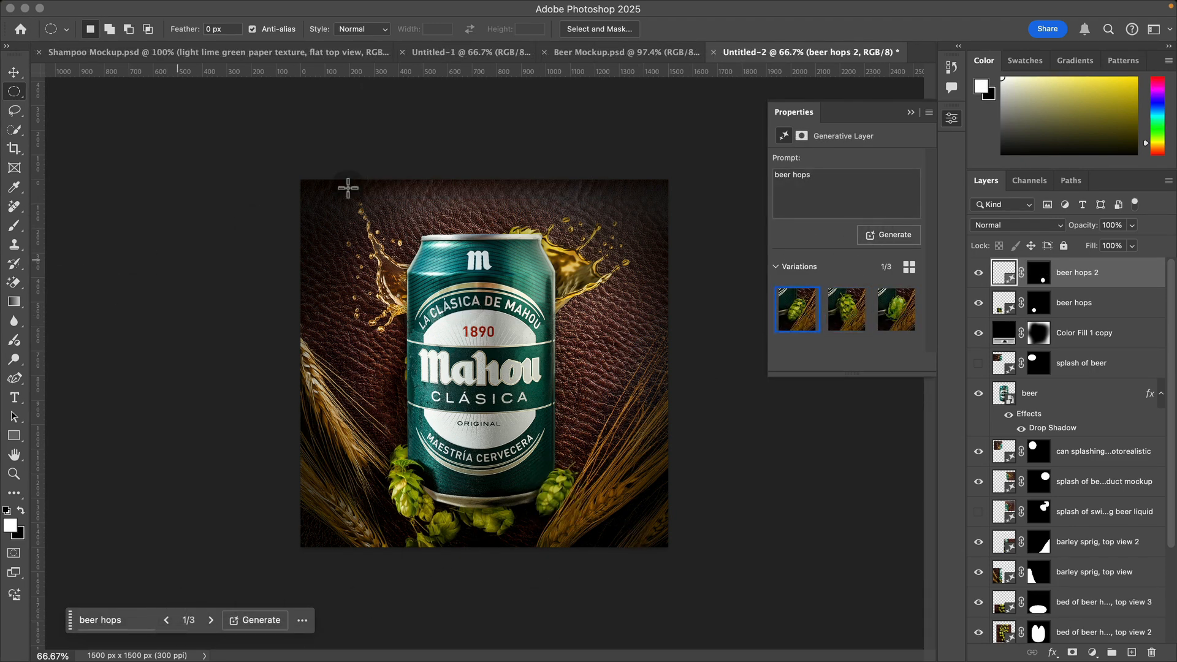
key("v")
left_click(248, 221)
Step: Review the finished beer can mockup alongside Beer Mockup.psd, Untitled-1 and Shampoo Mockup.psd, and return to Untitled-2
key("z")
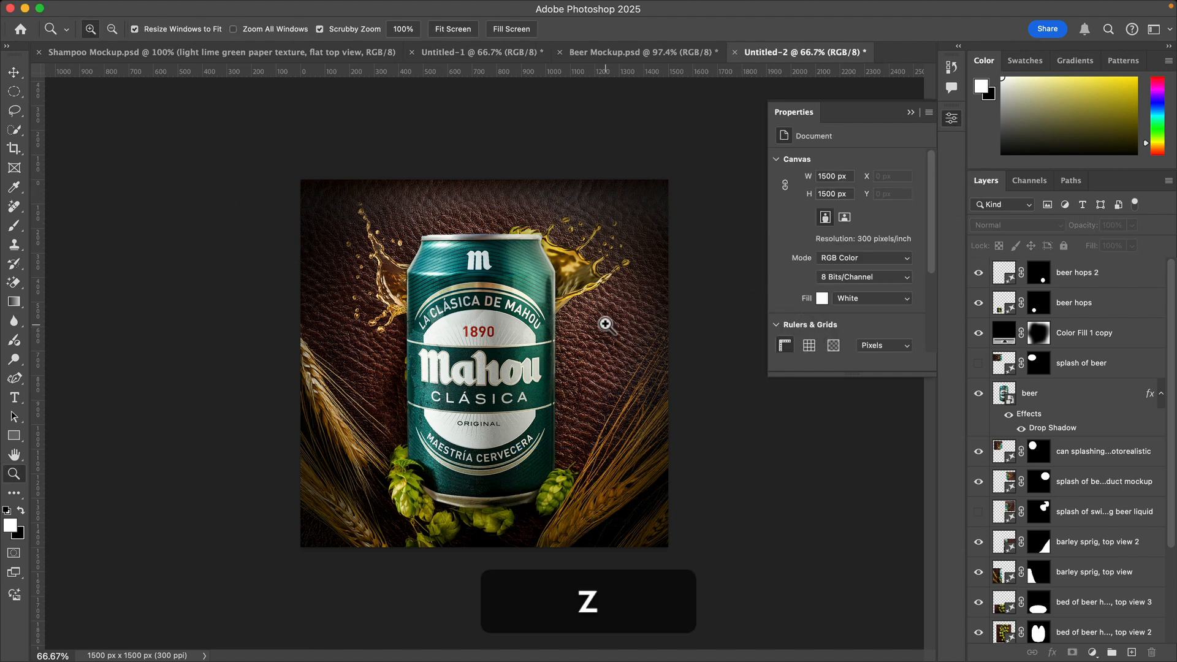
left_click_drag(613, 323, 626, 322)
key("v")
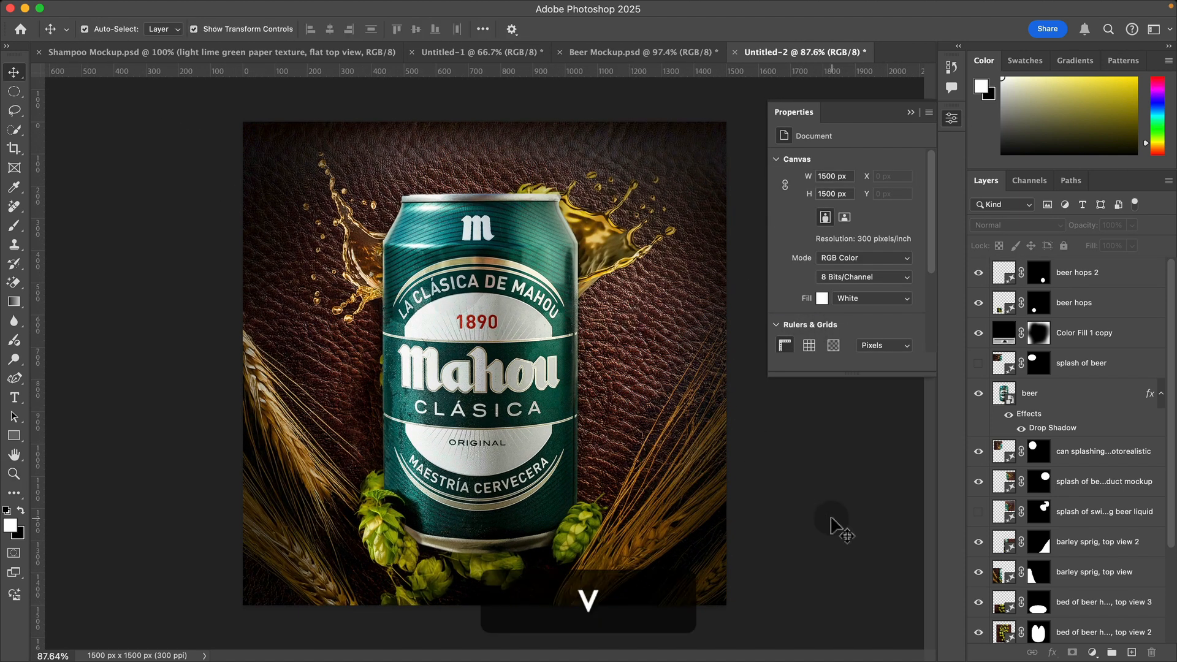
left_click(952, 119)
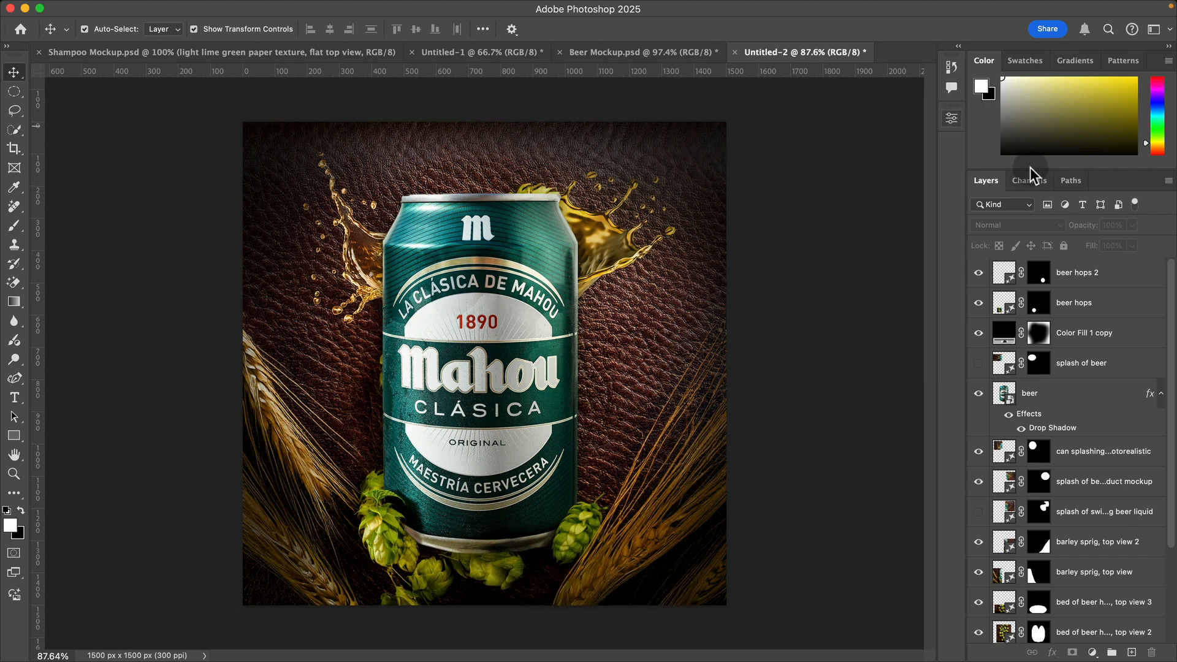
left_click(644, 55)
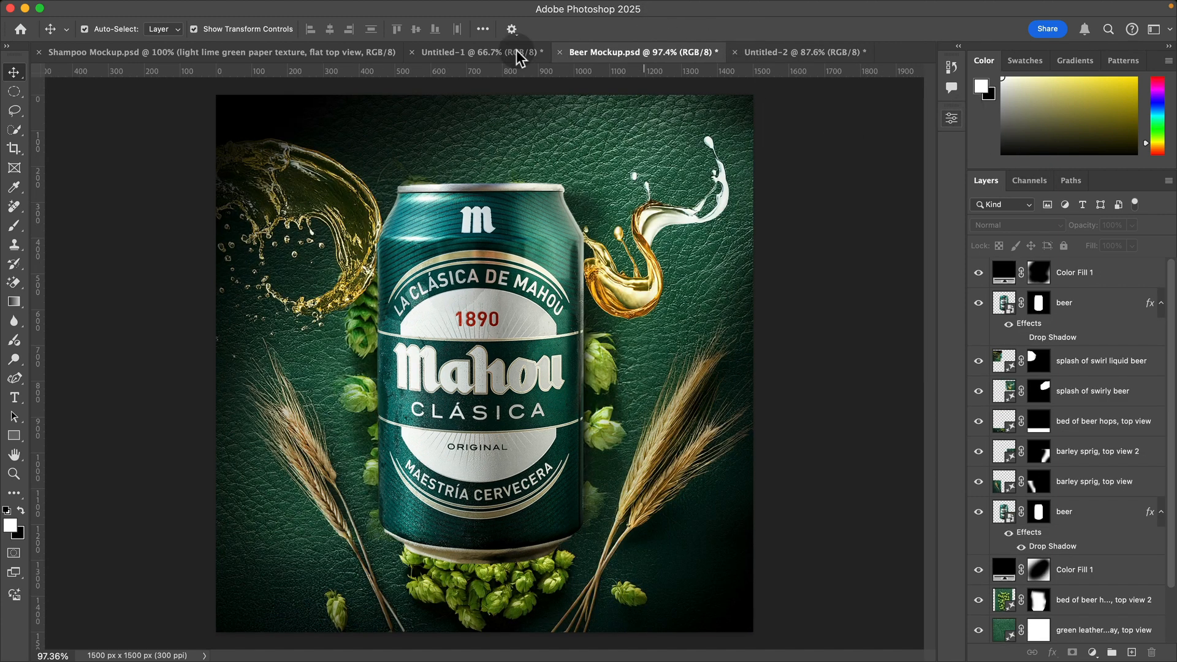
left_click(466, 52)
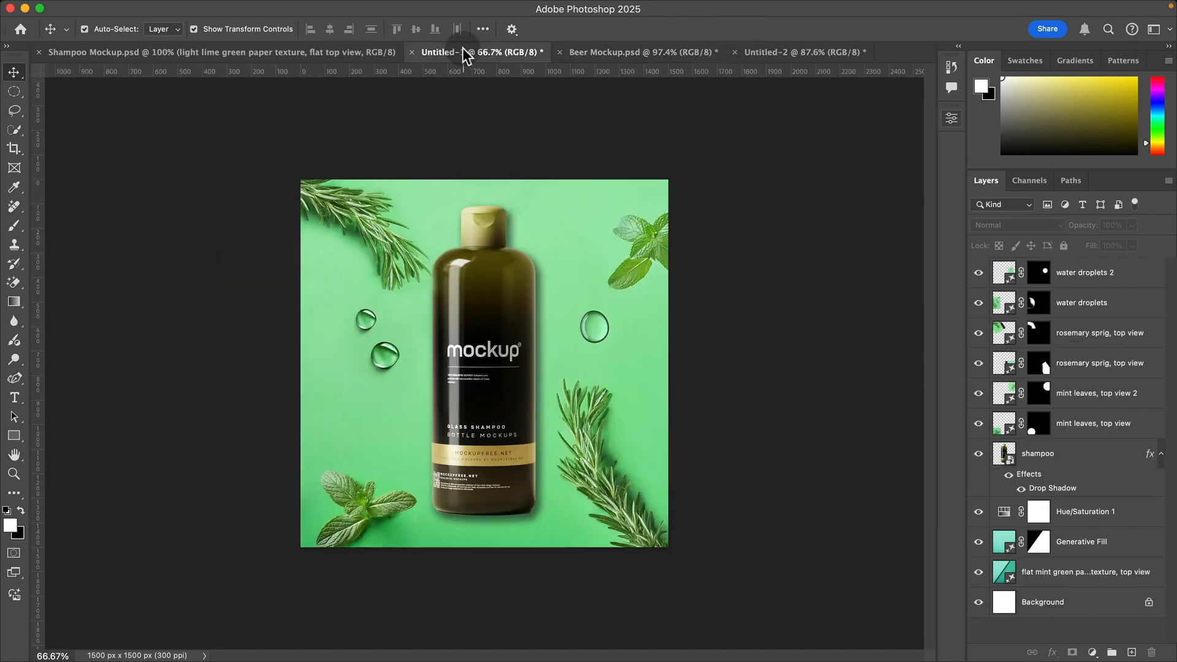
left_click(336, 54)
left_click(799, 51)
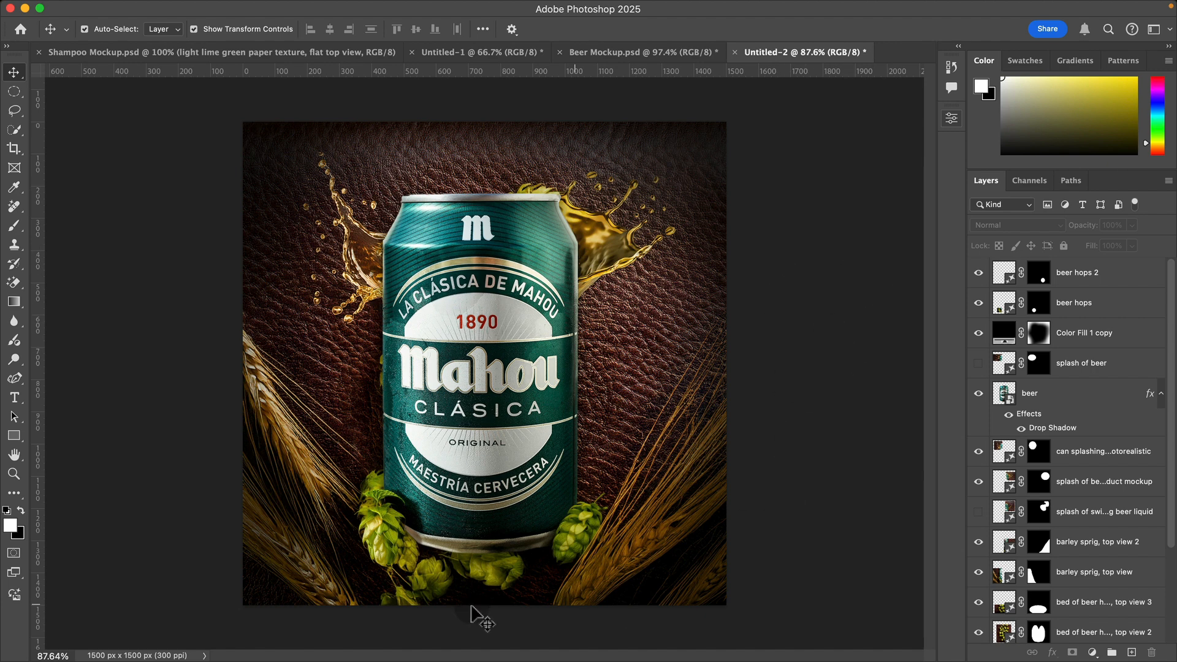
left_click(432, 233)
left_click(894, 388)
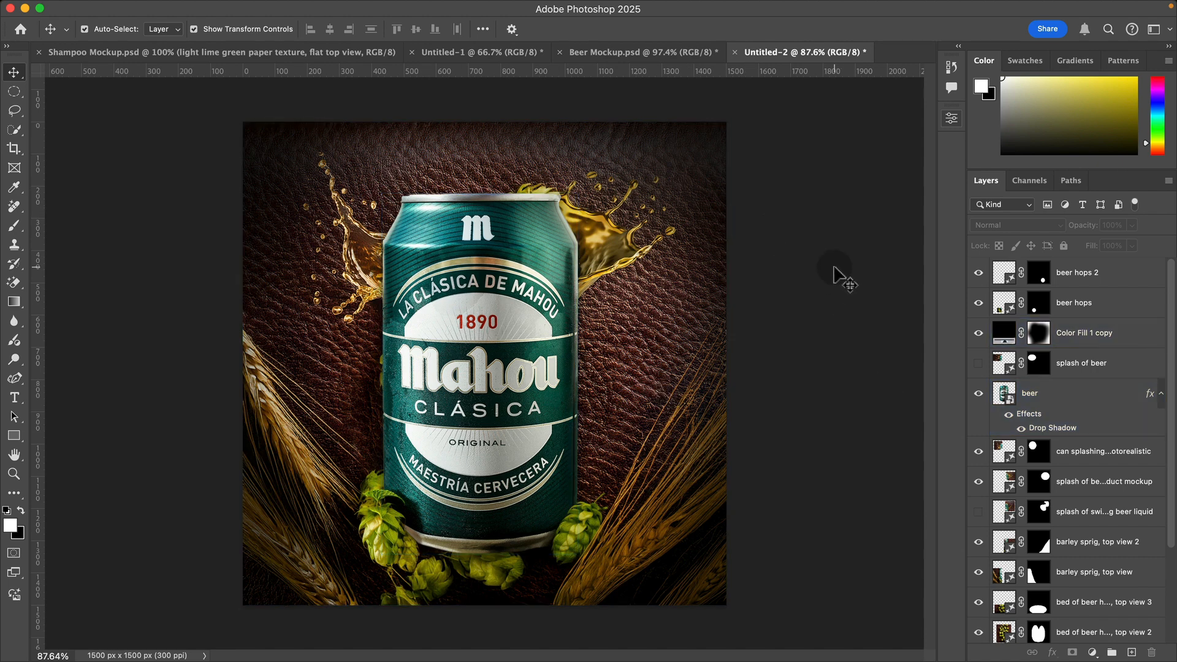